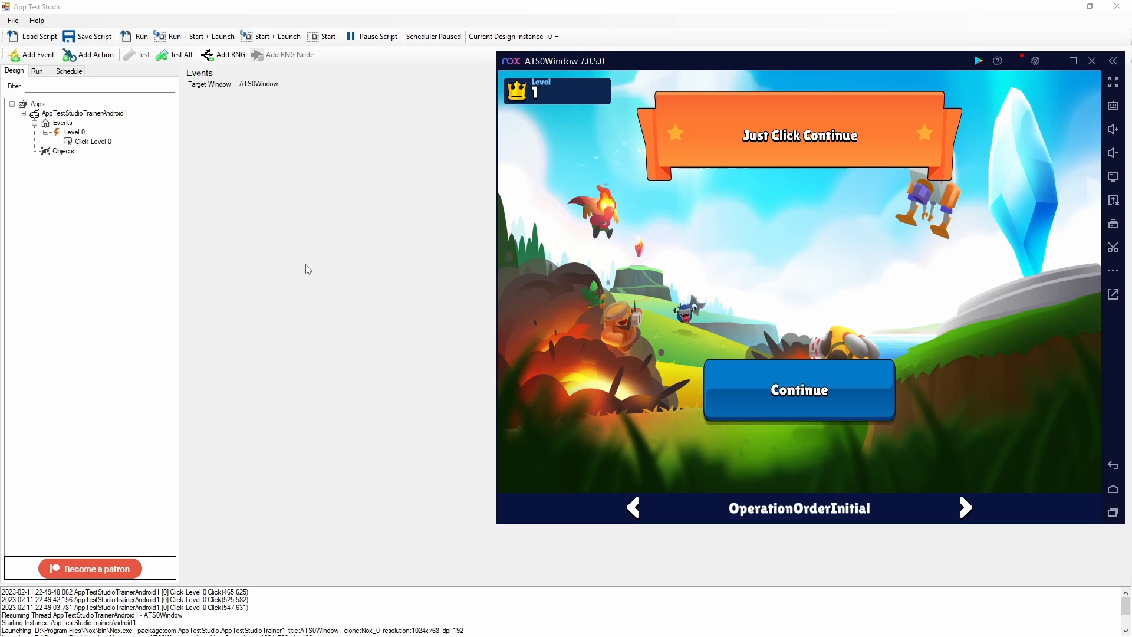
# Add a new event under the Events node of the app
pyautogui.click(63, 123)
pyautogui.rightClick(65, 124)
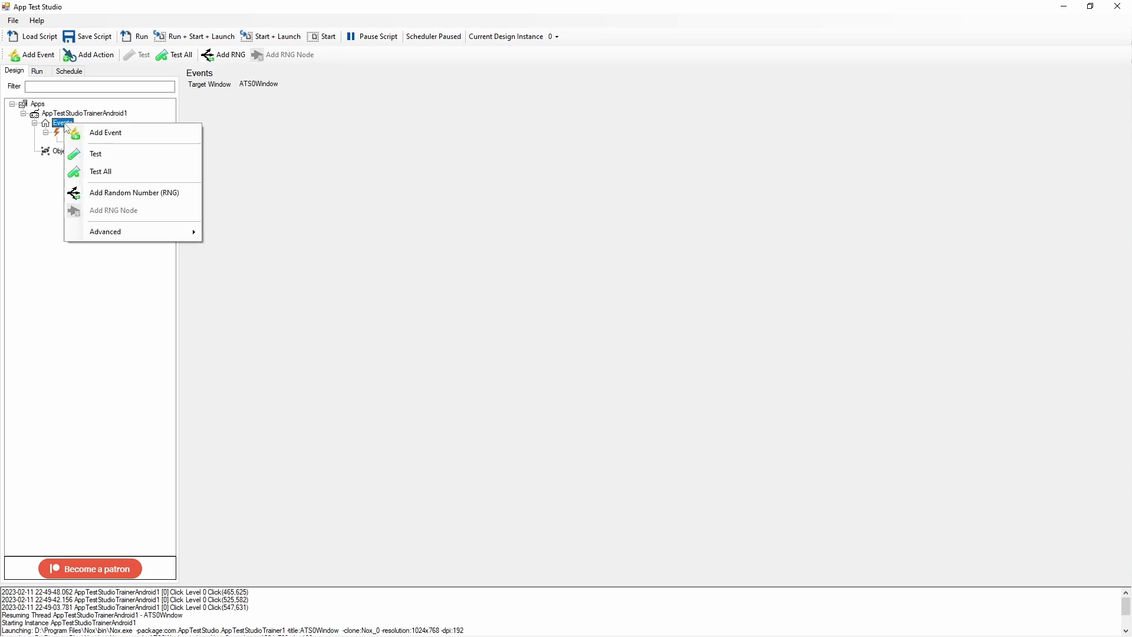
pyautogui.click(81, 134)
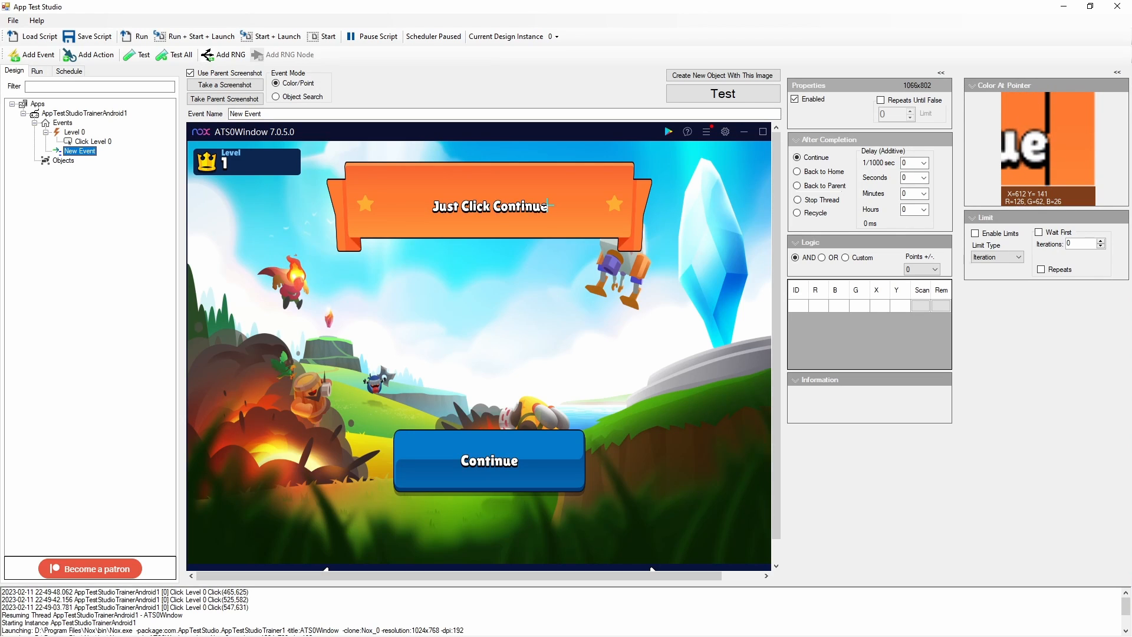
pyautogui.click(568, 205)
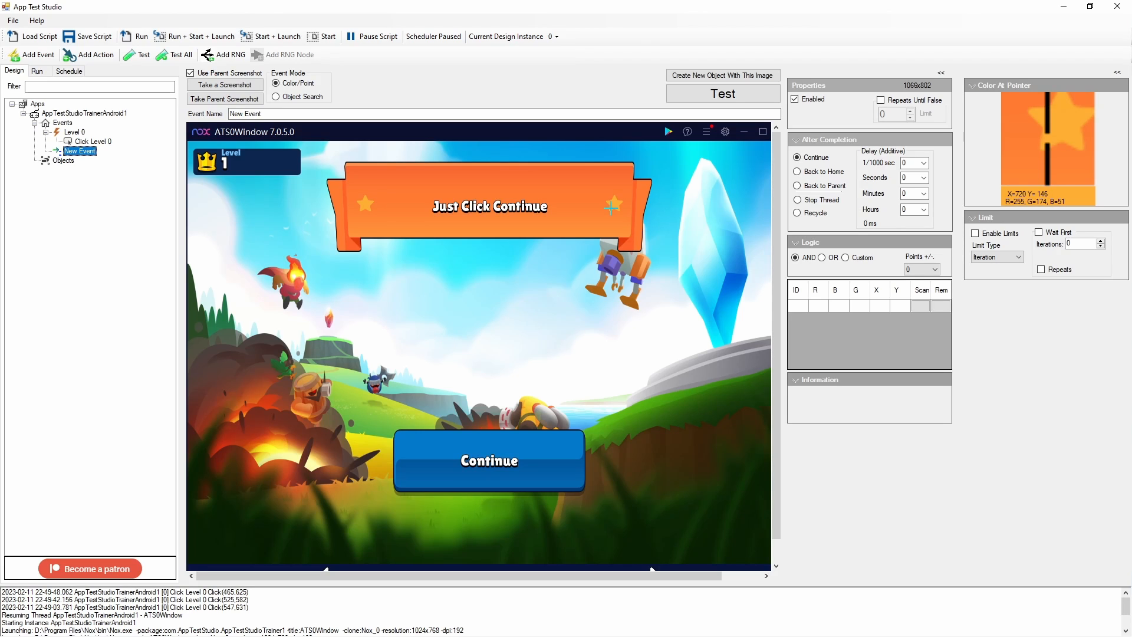
pyautogui.click(495, 206)
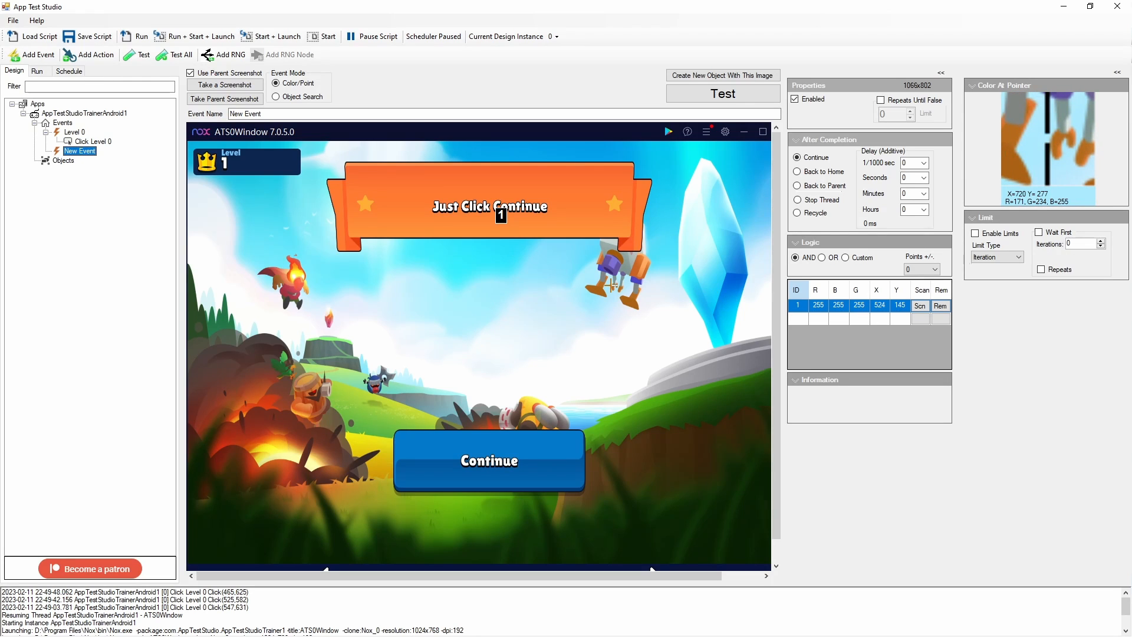
pyautogui.click(449, 237)
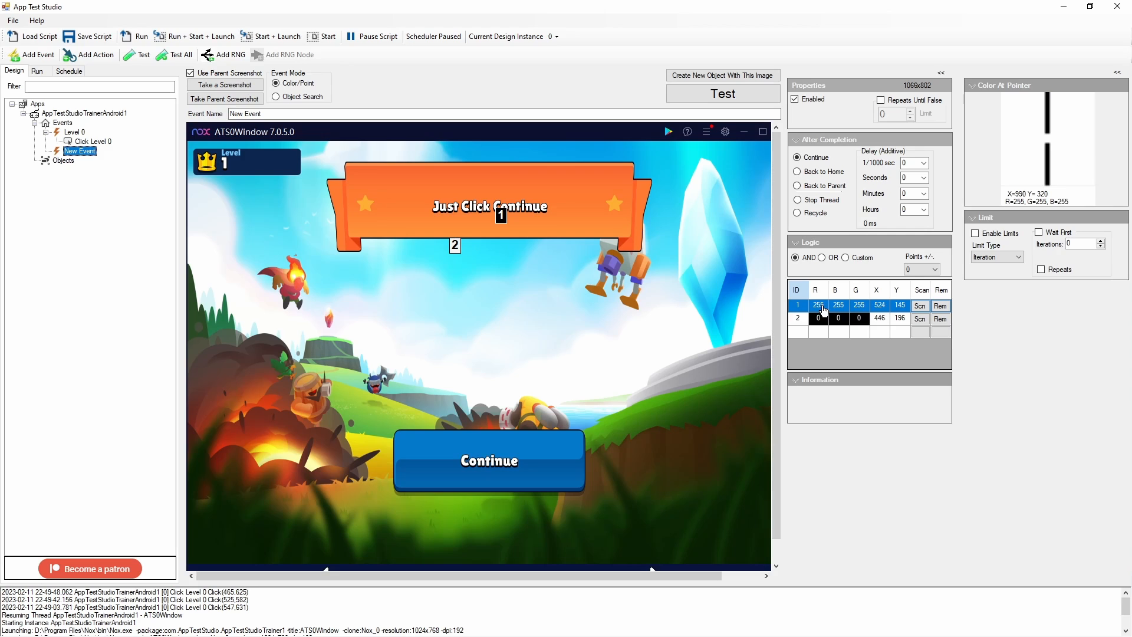
pyautogui.click(823, 324)
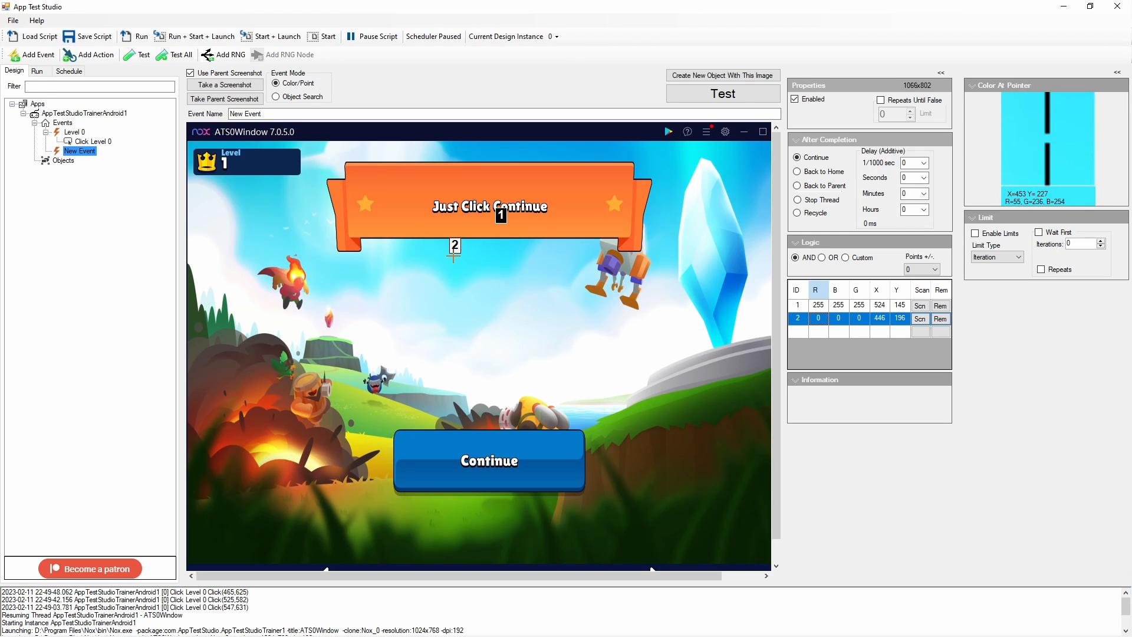
pyautogui.click(799, 307)
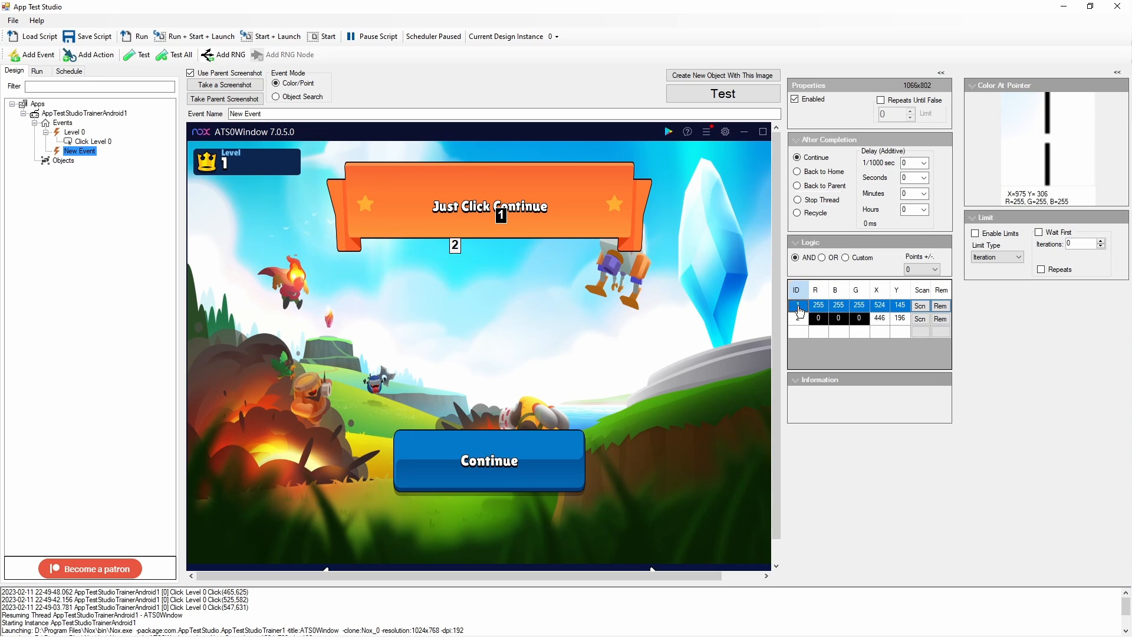
pyautogui.click(812, 333)
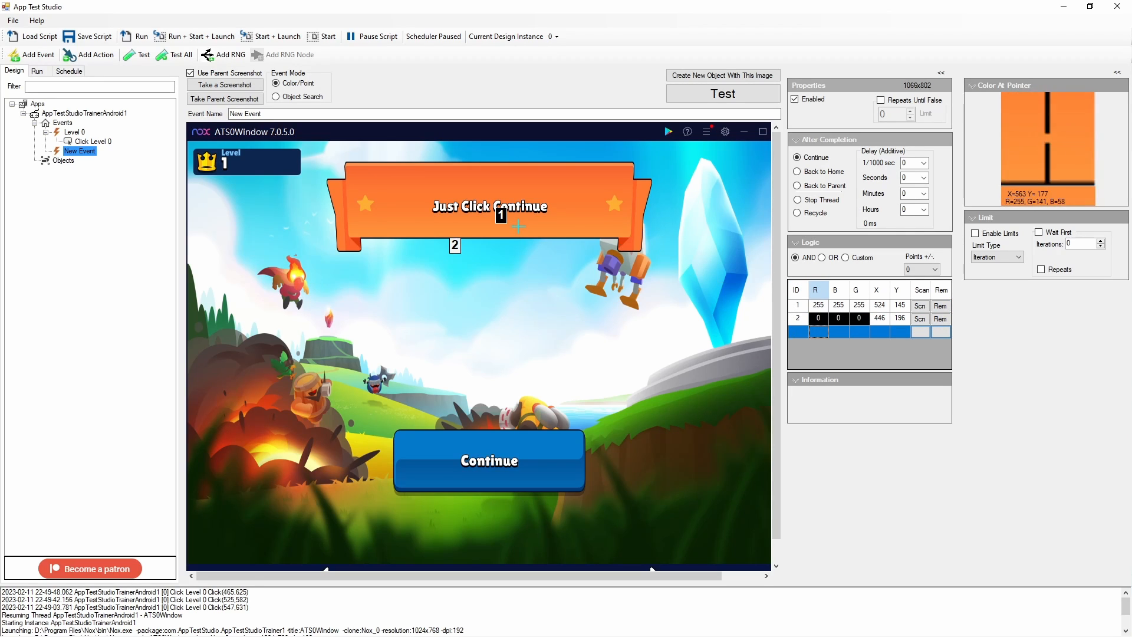
pyautogui.click(941, 305)
pyautogui.click(941, 306)
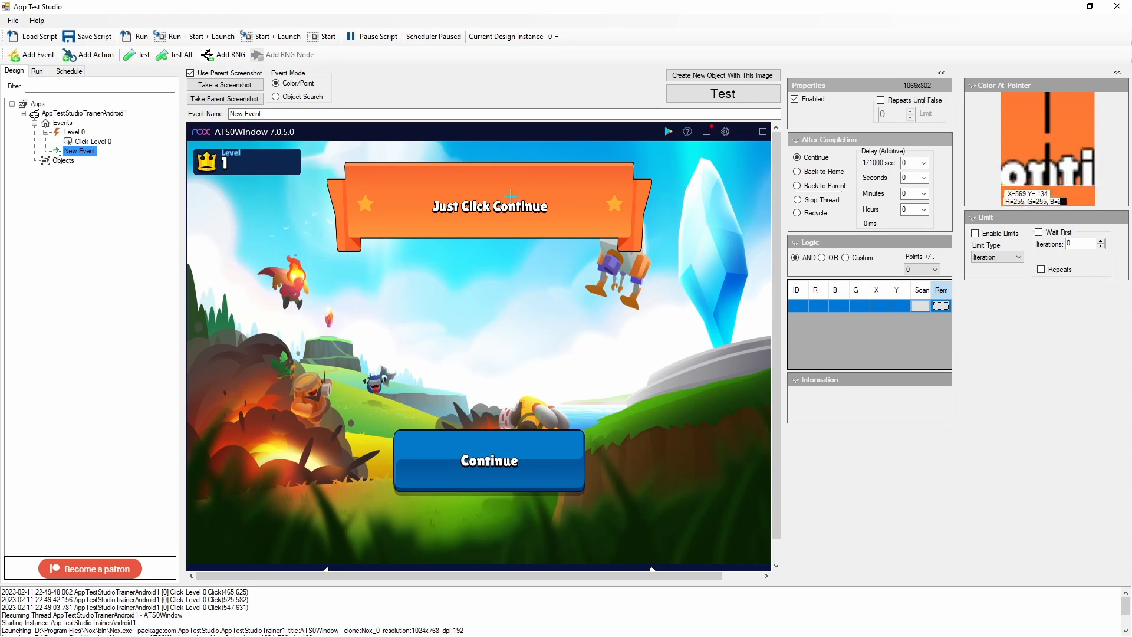
# Add four color points to the event: on the banner text, the banner's right star, the Continue button and the crystal
pyautogui.click(445, 201)
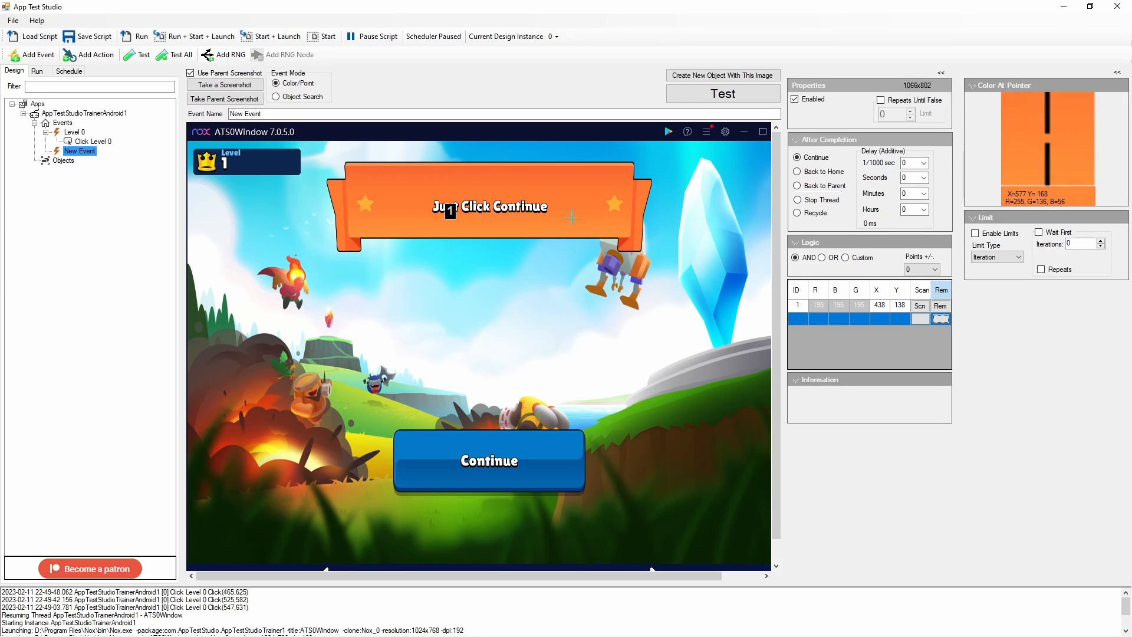
pyautogui.click(620, 214)
pyautogui.click(544, 453)
pyautogui.click(735, 261)
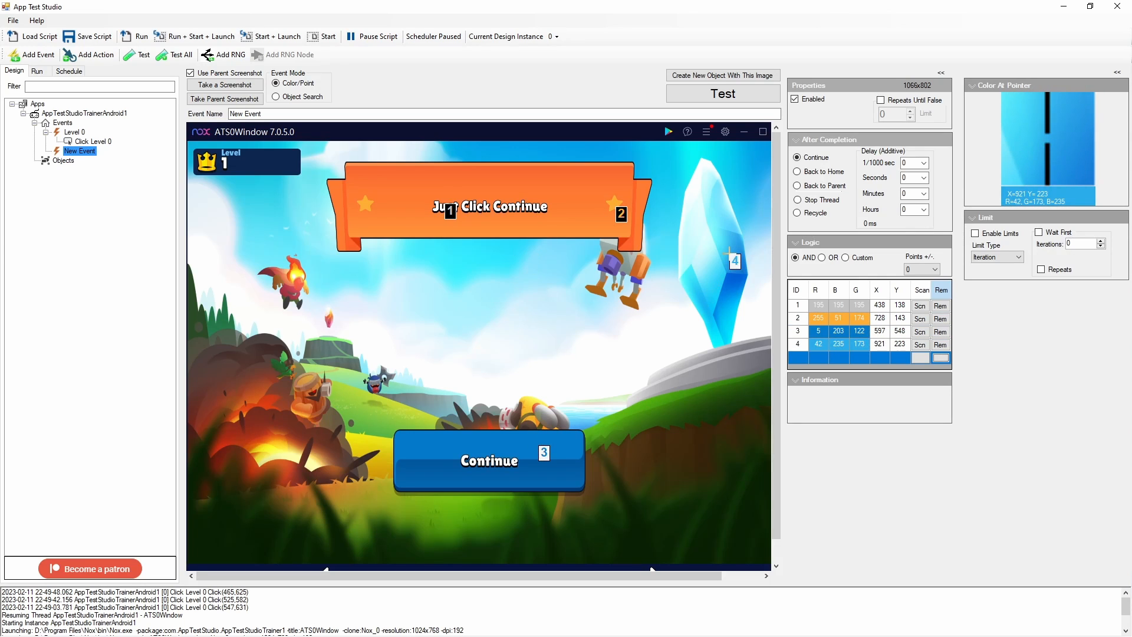
# Test the new event against the emulator screen and close the test results
pyautogui.click(715, 102)
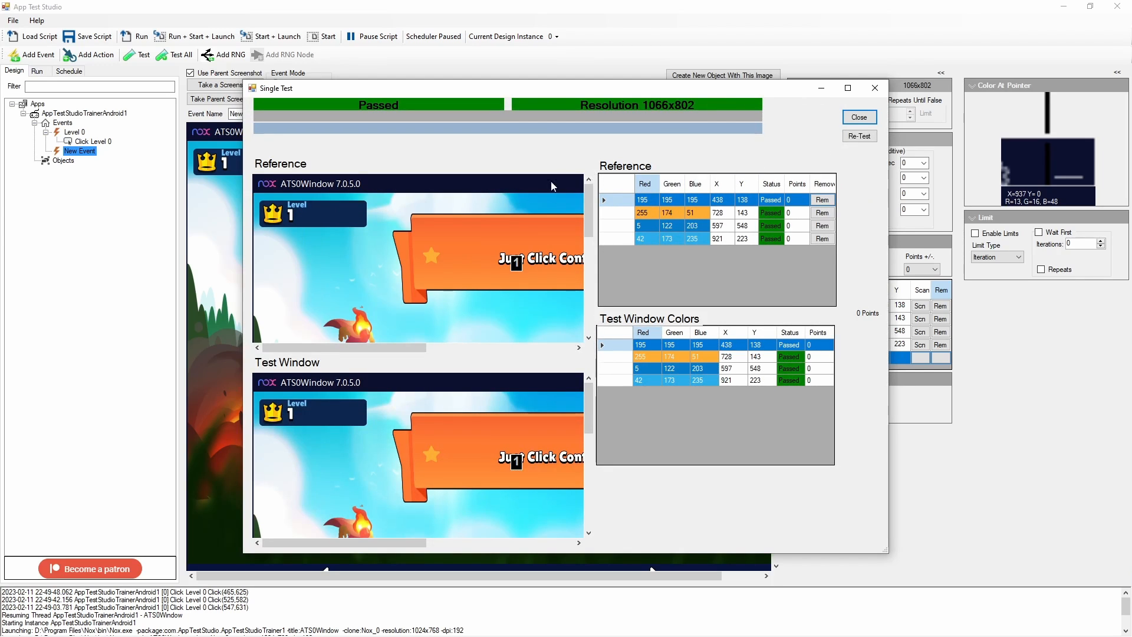
pyautogui.click(859, 118)
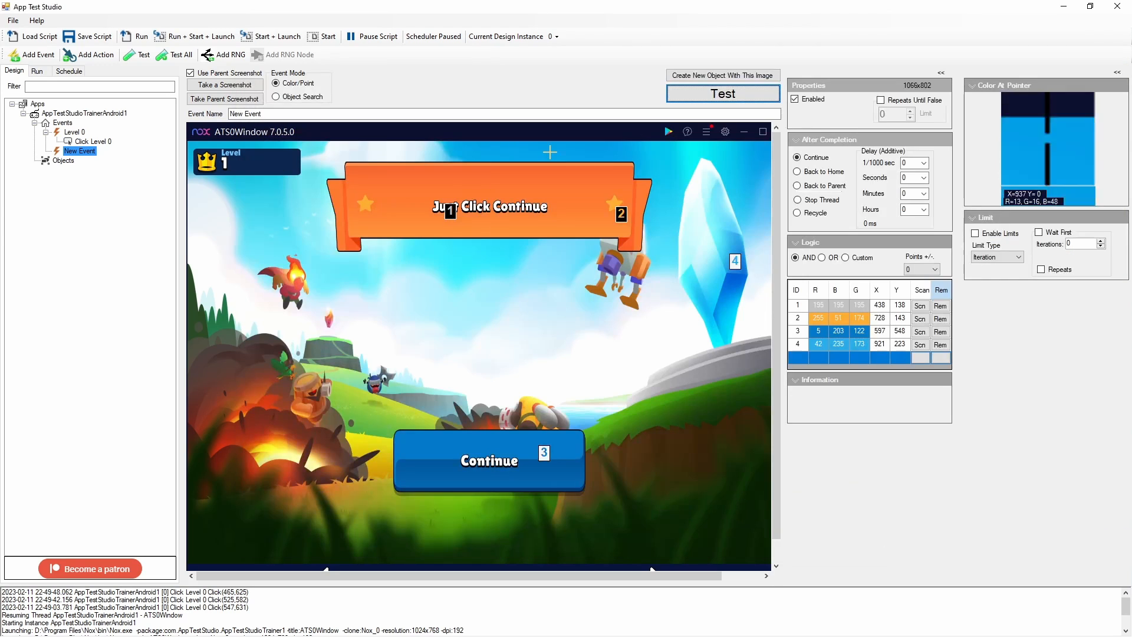
# Rename the event as Level 1
pyautogui.moveTo(284, 116); pyautogui.dragTo(191, 114)
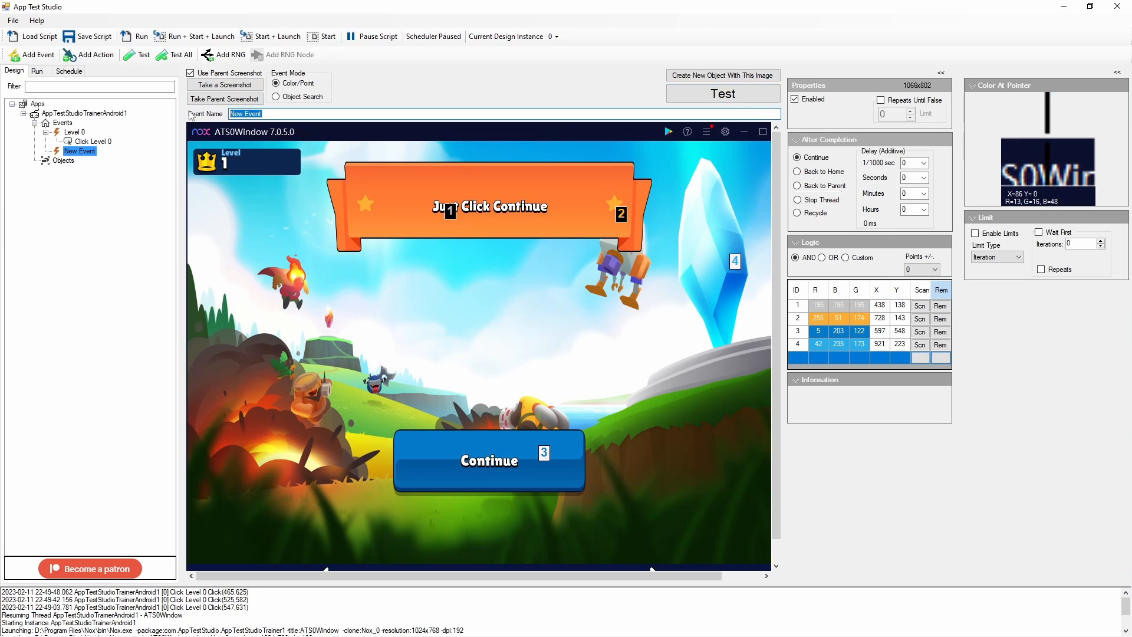
pyautogui.write('Level 1')
# Add a click action under Level 1 with its click area drawn over the Continue button
pyautogui.rightClick(81, 152)
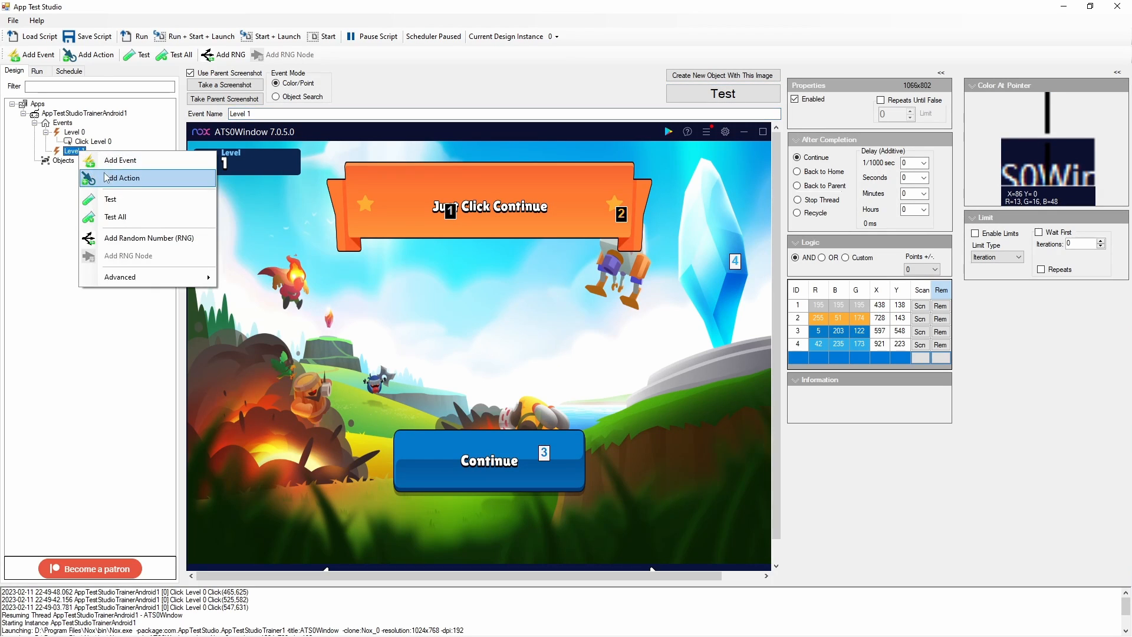
pyautogui.click(106, 178)
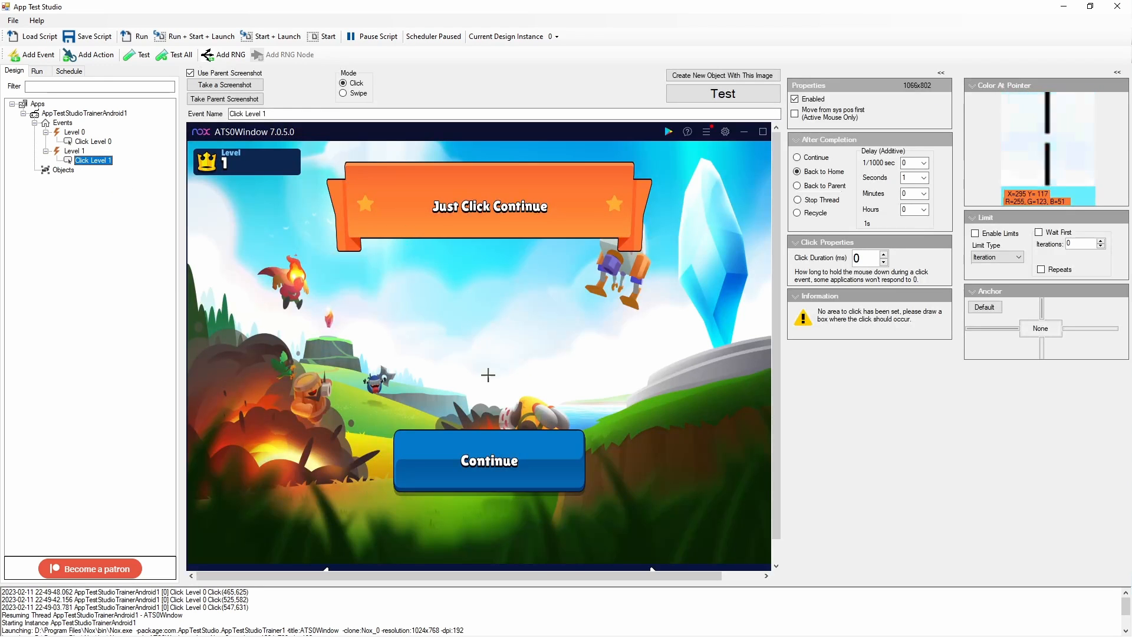
pyautogui.moveTo(407, 434)
pyautogui.mouseDown()
pyautogui.moveTo(477, 484)
pyautogui.moveTo(572, 484)
pyautogui.mouseUp()
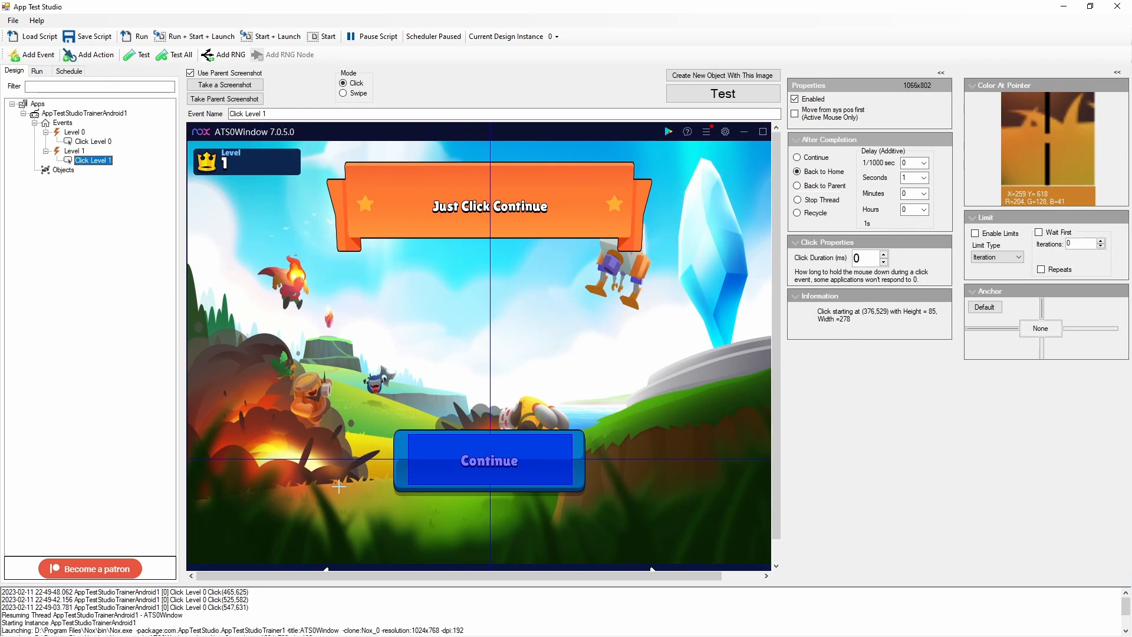
# Shrink and rearrange the App Test Studio and emulator windows so they sit side by side
pyautogui.hotkey('alt', 'Tab')
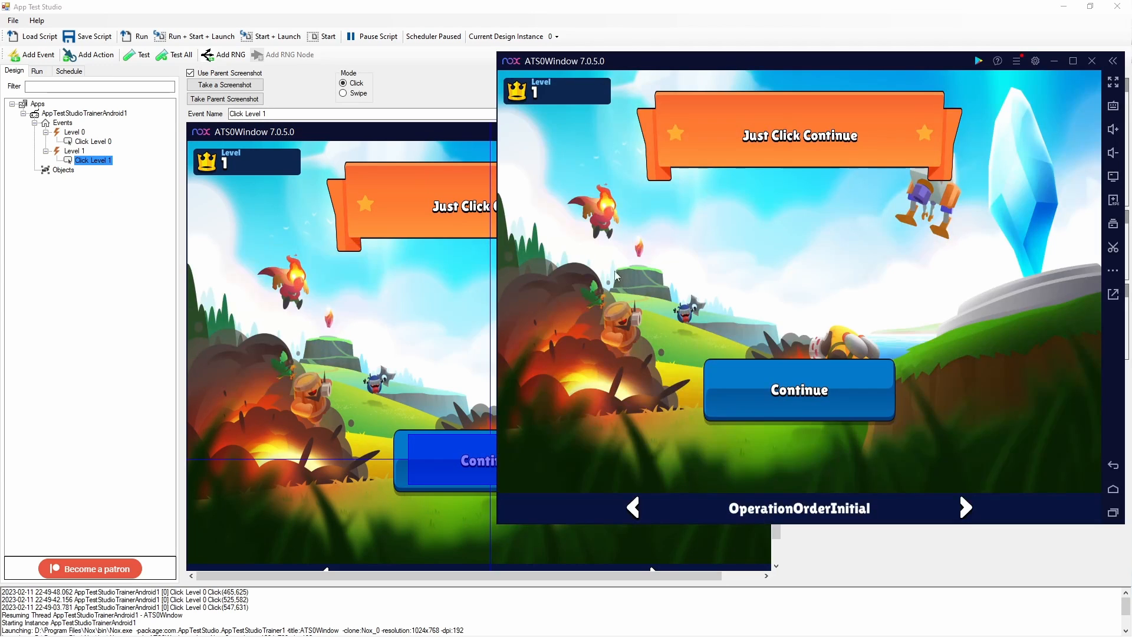
pyautogui.moveTo(650, 62); pyautogui.dragTo(694, 120)
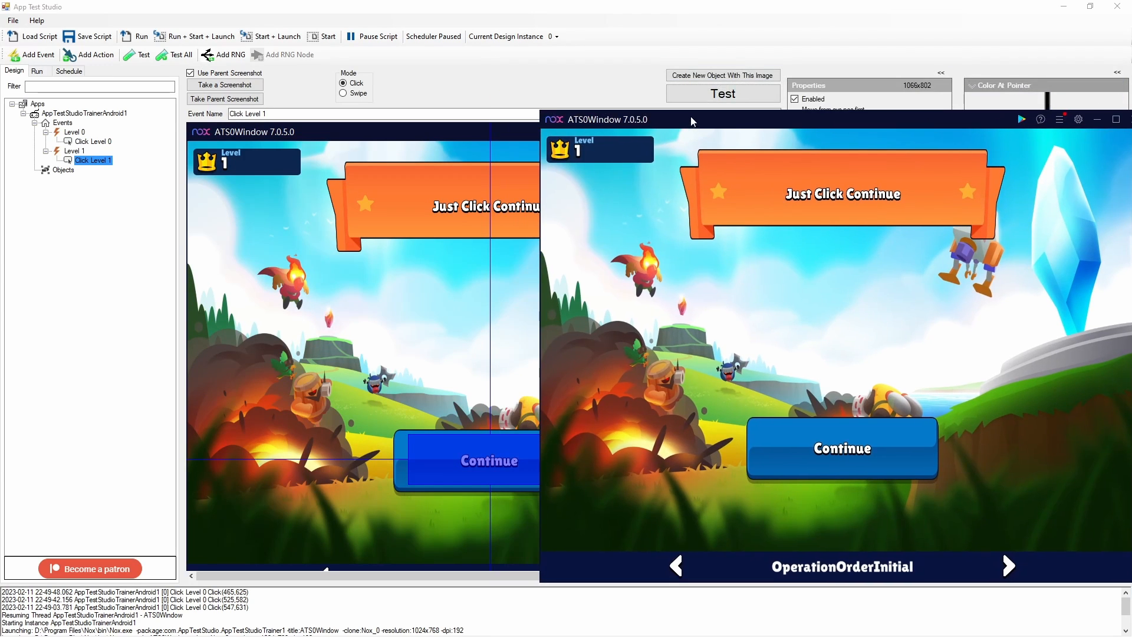
pyautogui.click(1090, 7)
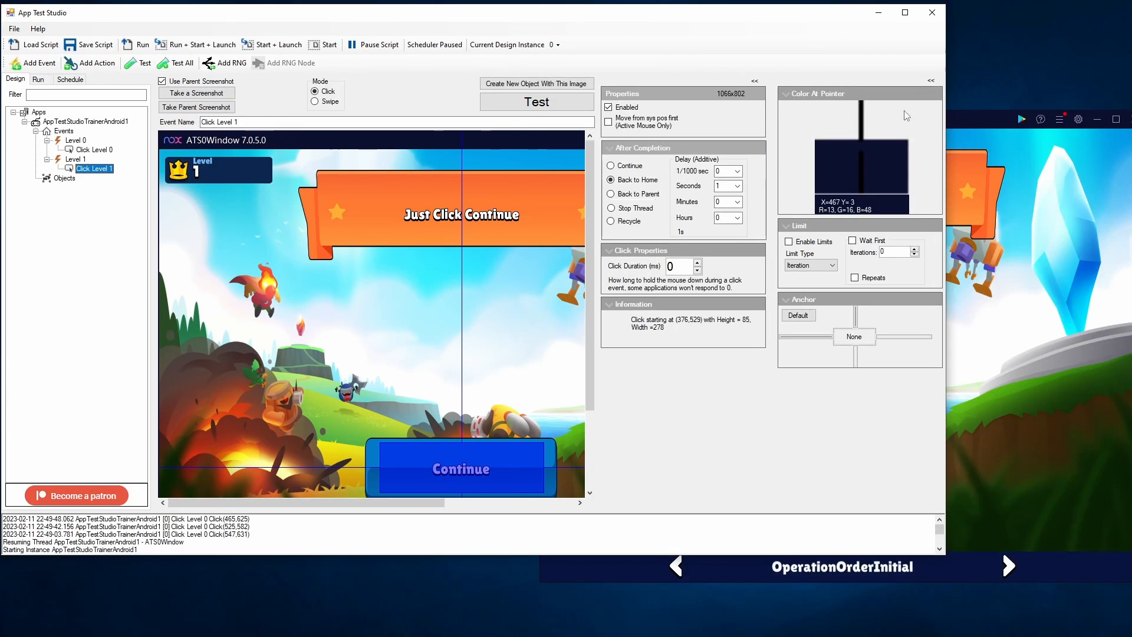
pyautogui.moveTo(942, 113); pyautogui.dragTo(593, 127)
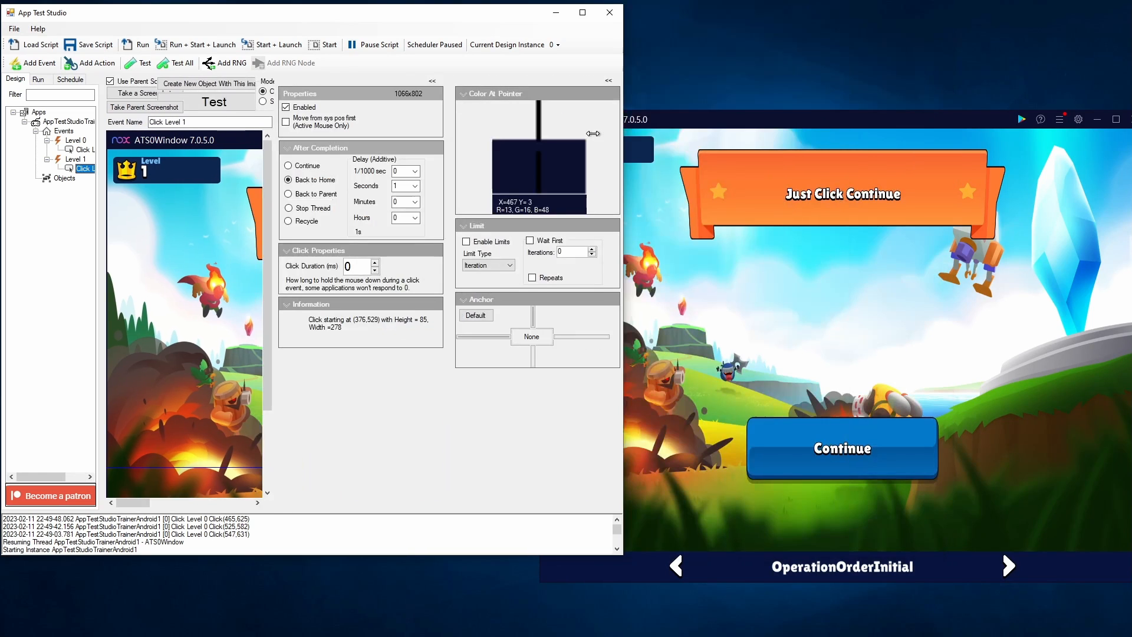
pyautogui.moveTo(686, 130); pyautogui.dragTo(747, 118)
pyautogui.moveTo(539, 11); pyautogui.dragTo(534, 38)
pyautogui.moveTo(743, 80); pyautogui.dragTo(820, 78)
pyautogui.moveTo(859, 118); pyautogui.dragTo(1075, 105)
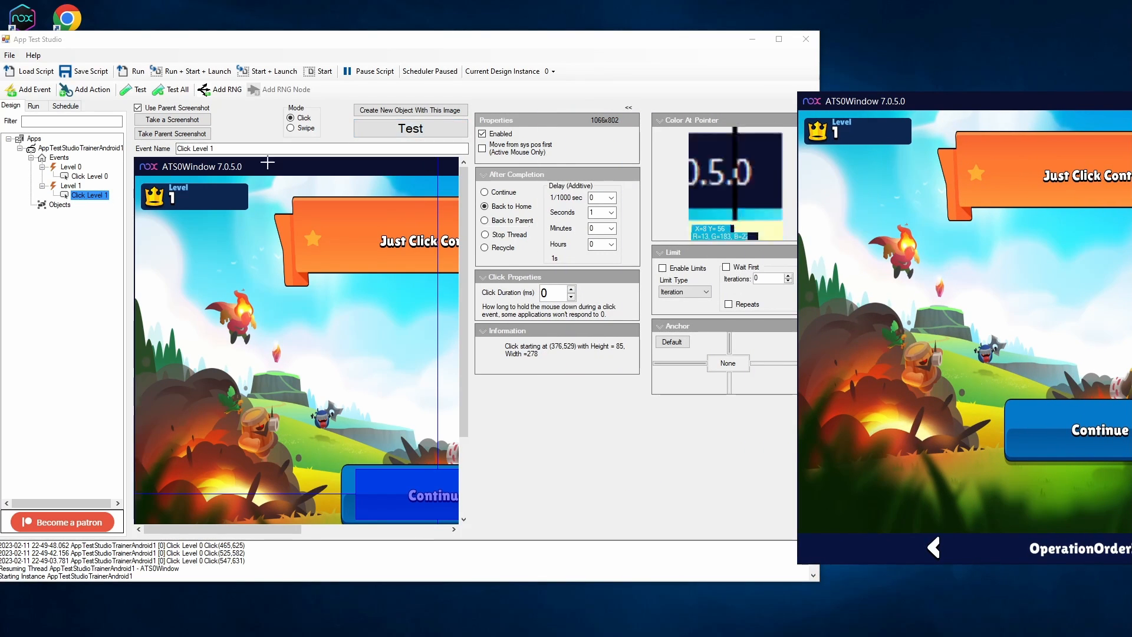
# Test the Click Level 1 action, then test the Level 1 event against the emulator's current screen
pyautogui.click(396, 132)
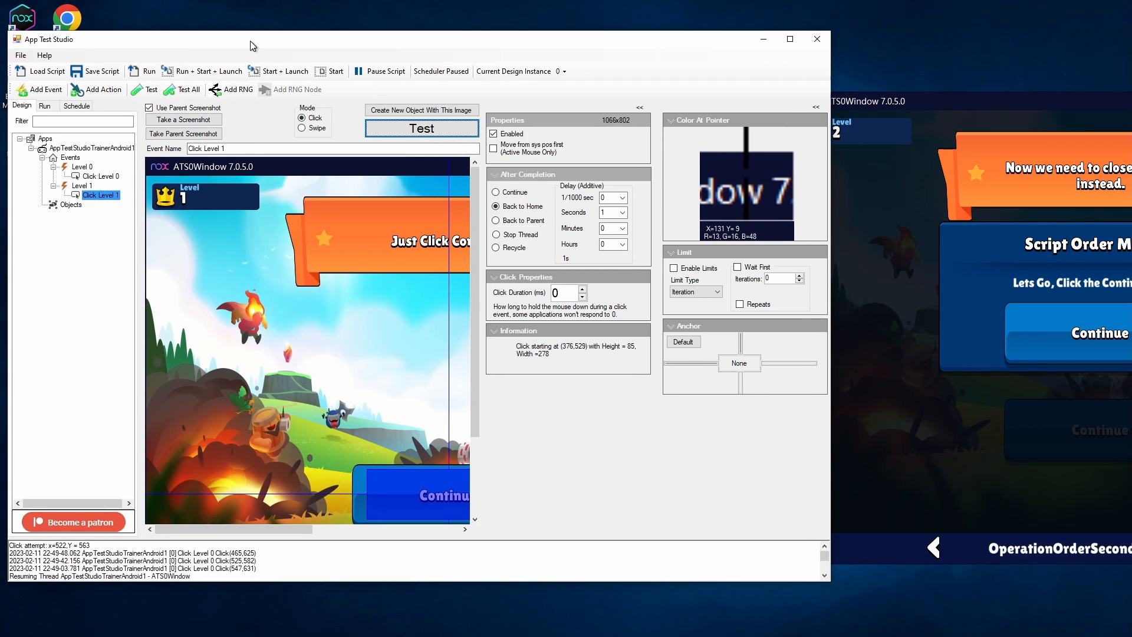
pyautogui.click(82, 186)
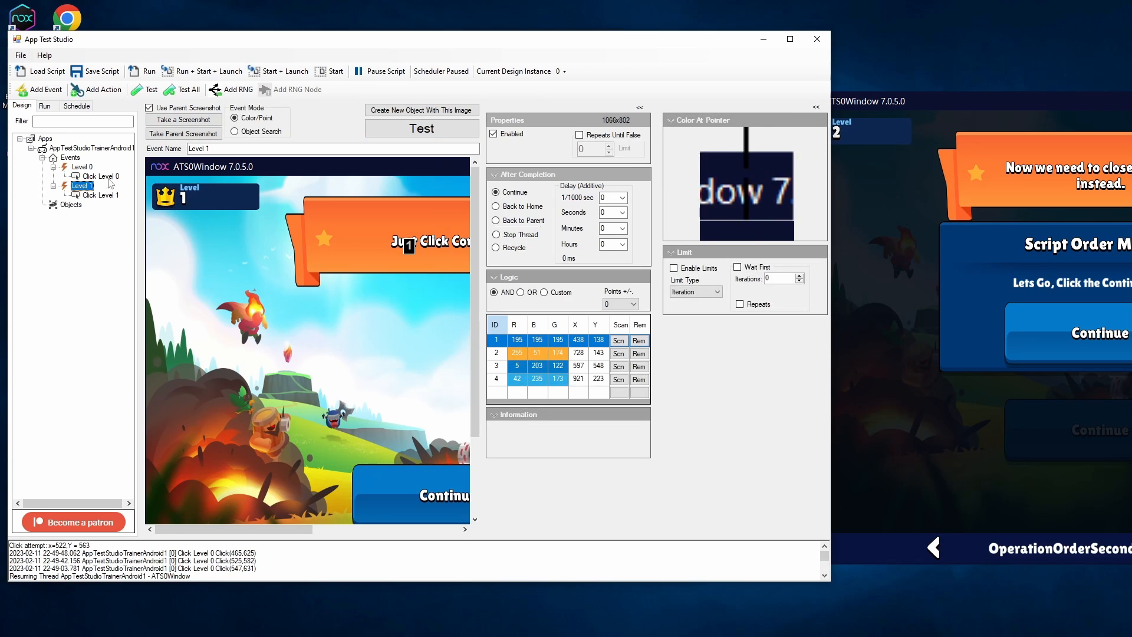
pyautogui.click(459, 128)
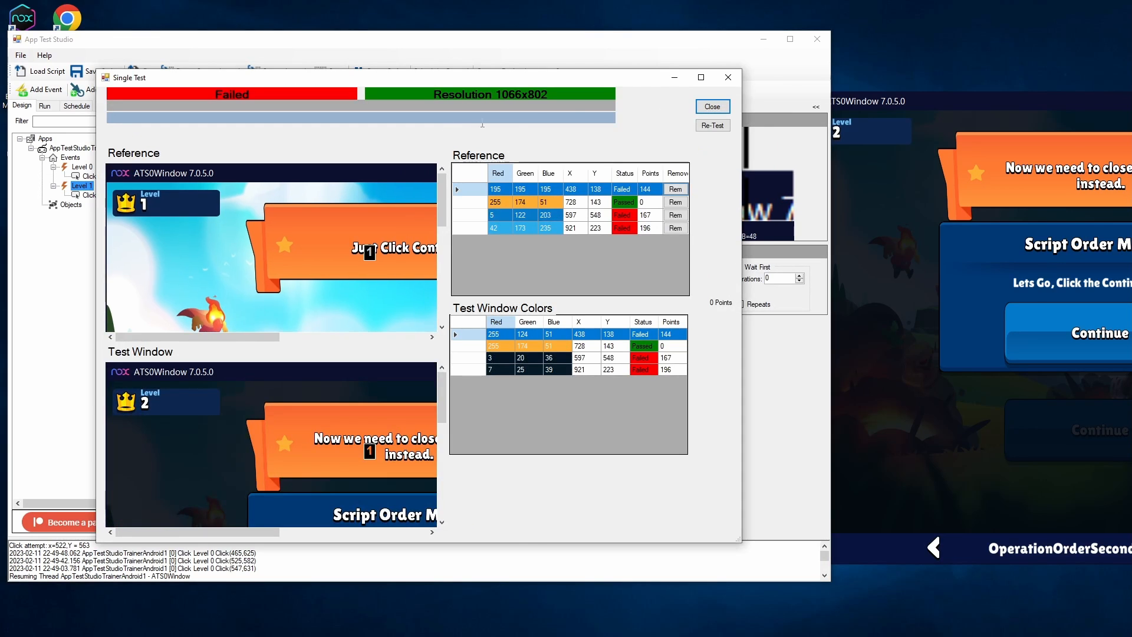
pyautogui.doubleClick(577, 81)
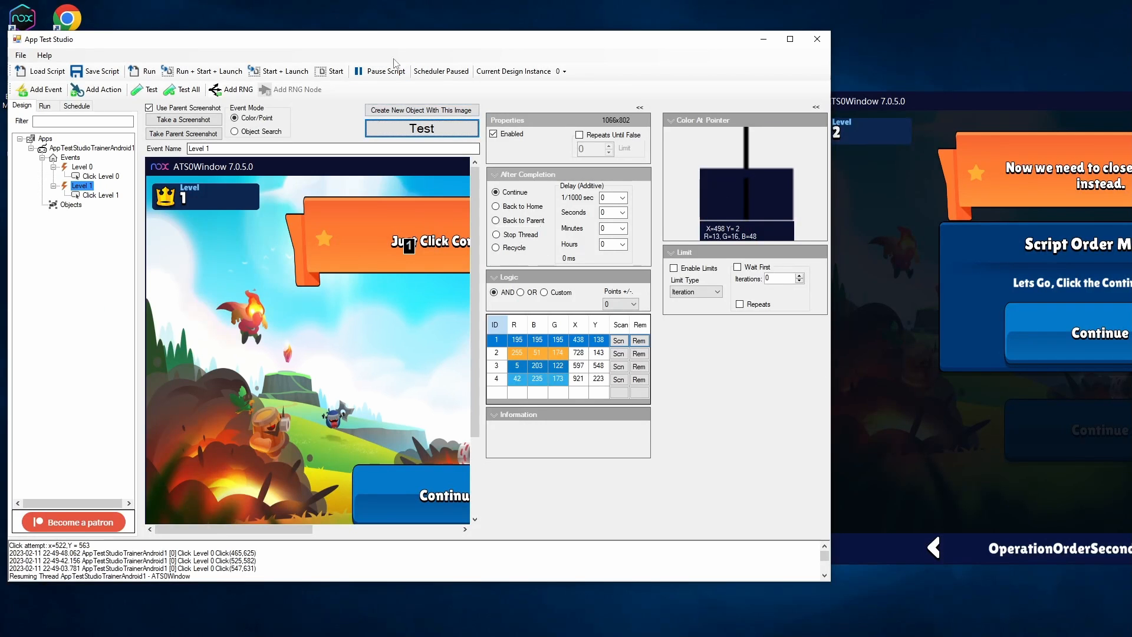
pyautogui.moveTo(395, 45); pyautogui.dragTo(426, 40)
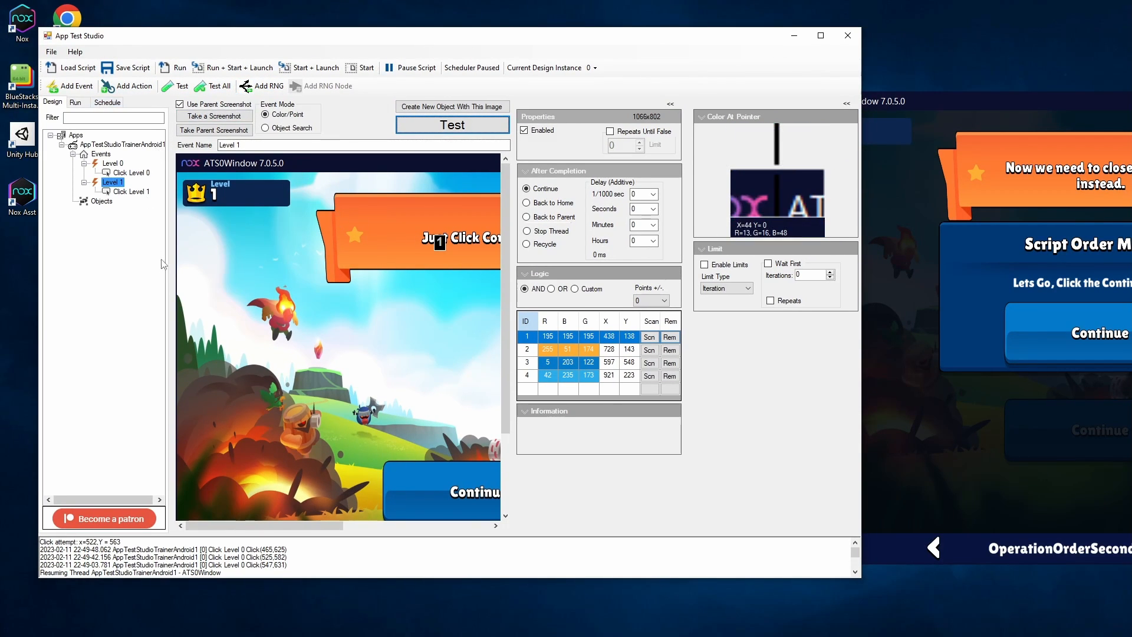
pyautogui.click(106, 165)
pyautogui.click(110, 182)
pyautogui.click(121, 164)
pyautogui.click(110, 182)
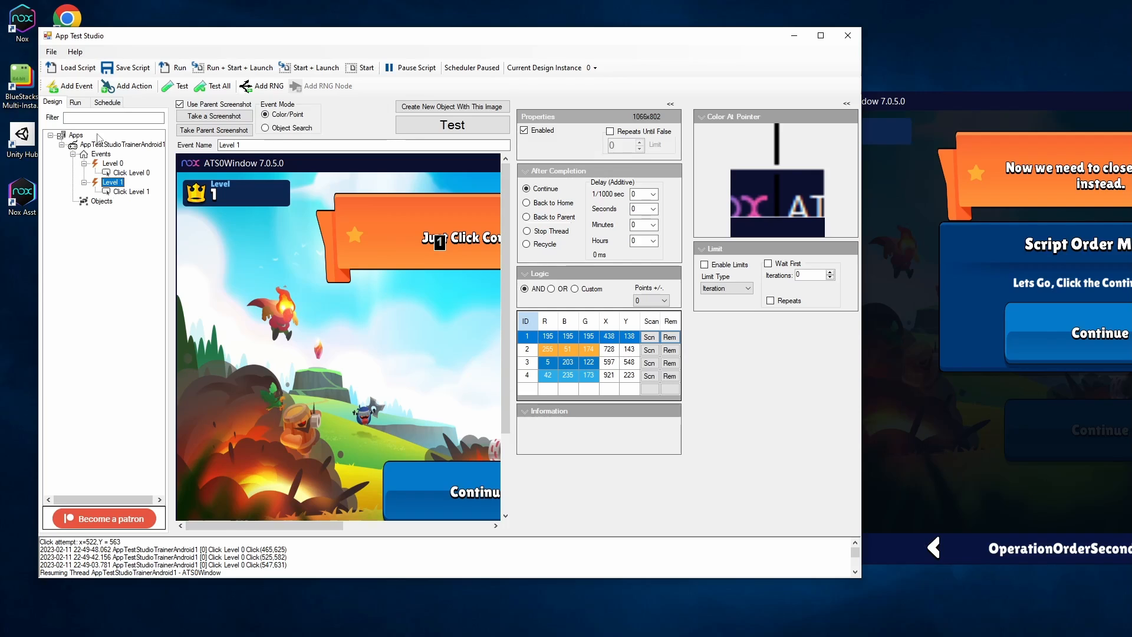
# Open the Run view and inspect the properties of the Level 0 event and its Click Level 0 action
pyautogui.click(75, 102)
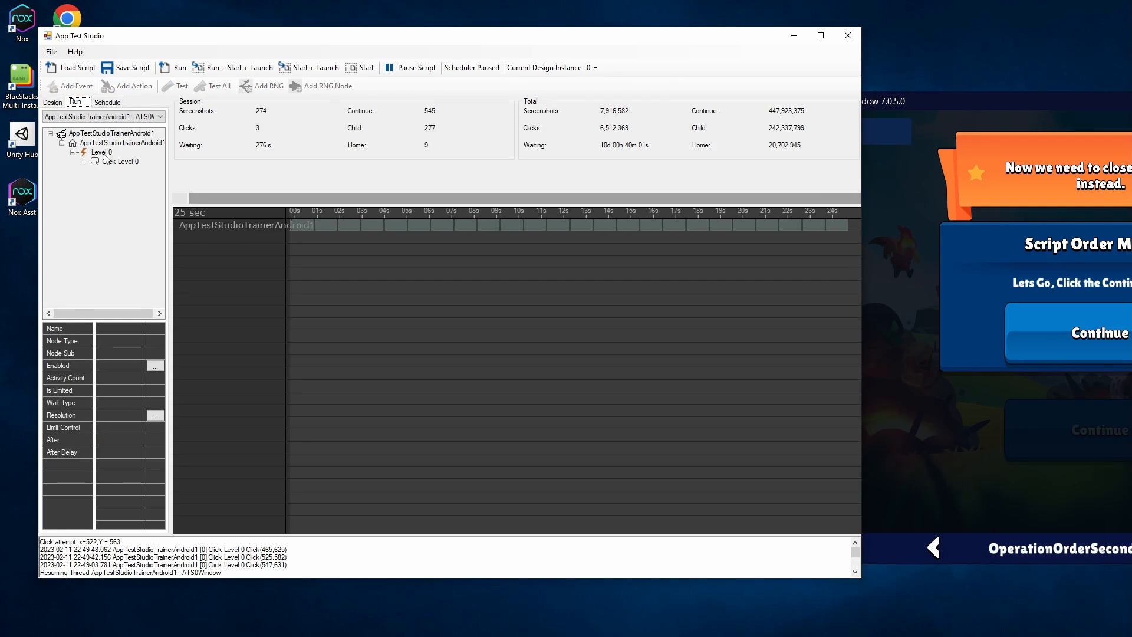
pyautogui.click(103, 152)
pyautogui.click(119, 162)
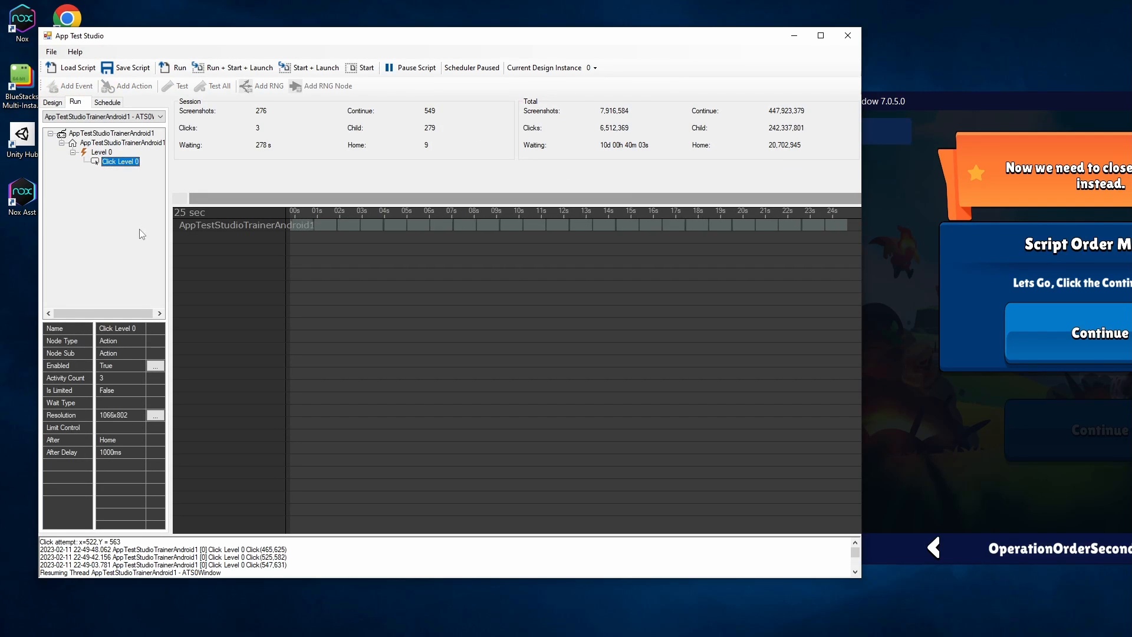
pyautogui.click(104, 154)
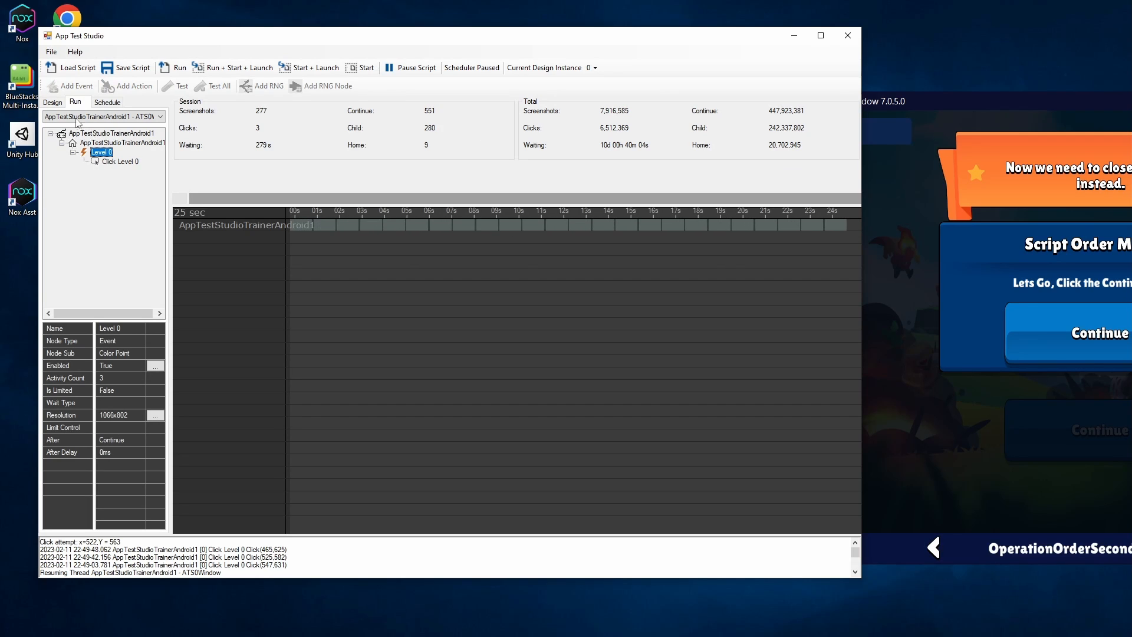
# Run the script and switch between the Design and Run views to compare their trees
pyautogui.click(53, 102)
pyautogui.click(175, 68)
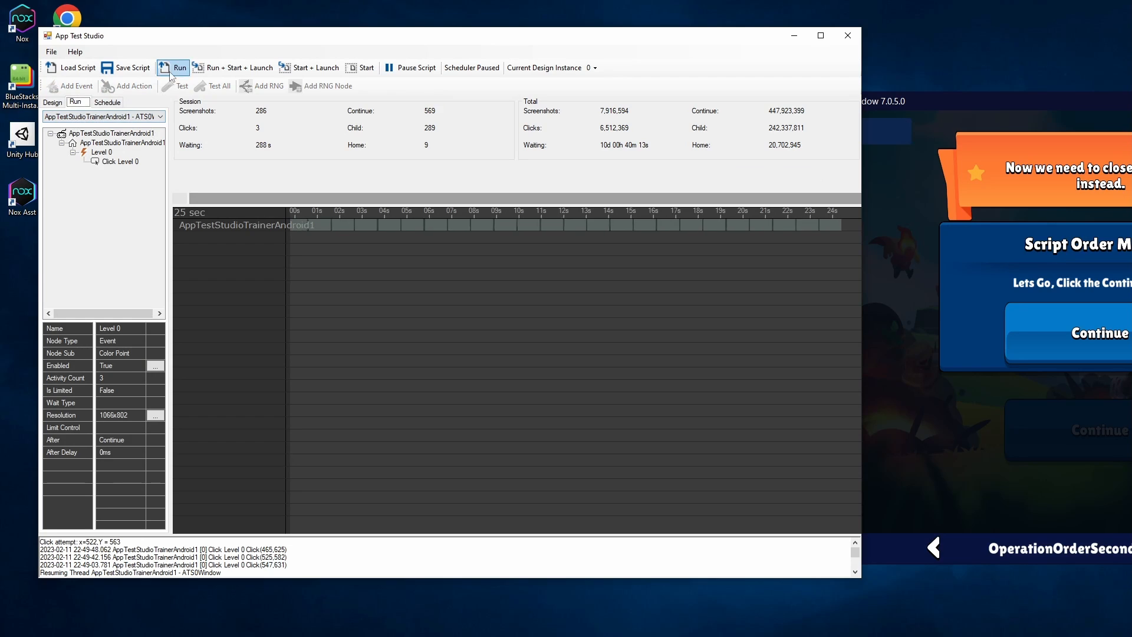
pyautogui.click(53, 102)
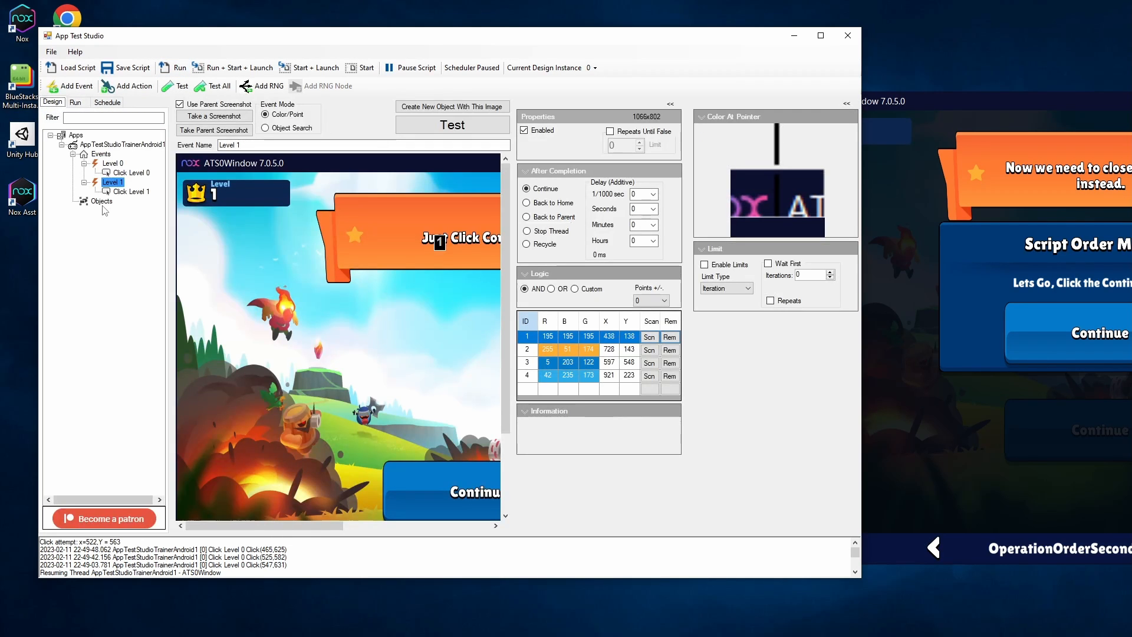
pyautogui.click(78, 103)
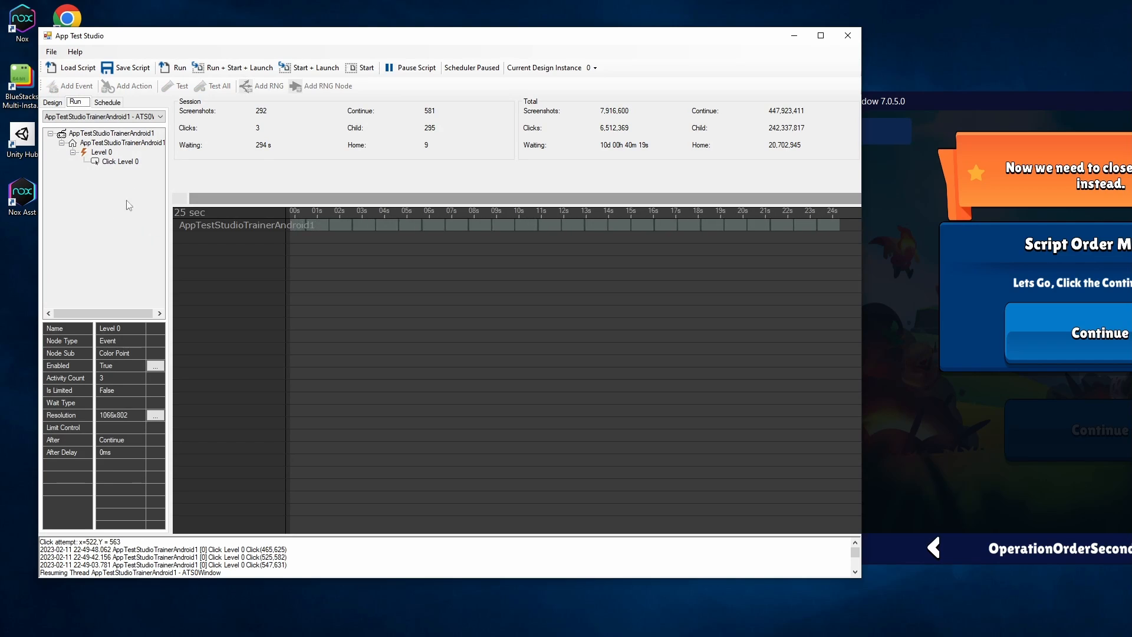
pyautogui.click(53, 102)
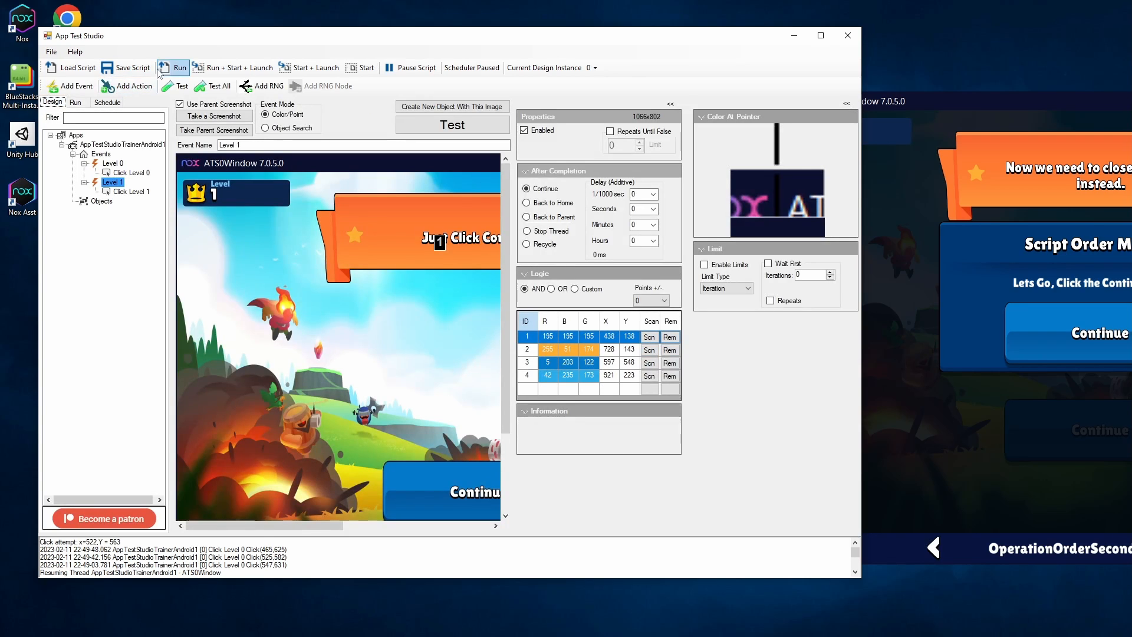
# Run the script and select the Level 1 event in the Run tree to view its properties
pyautogui.click(172, 67)
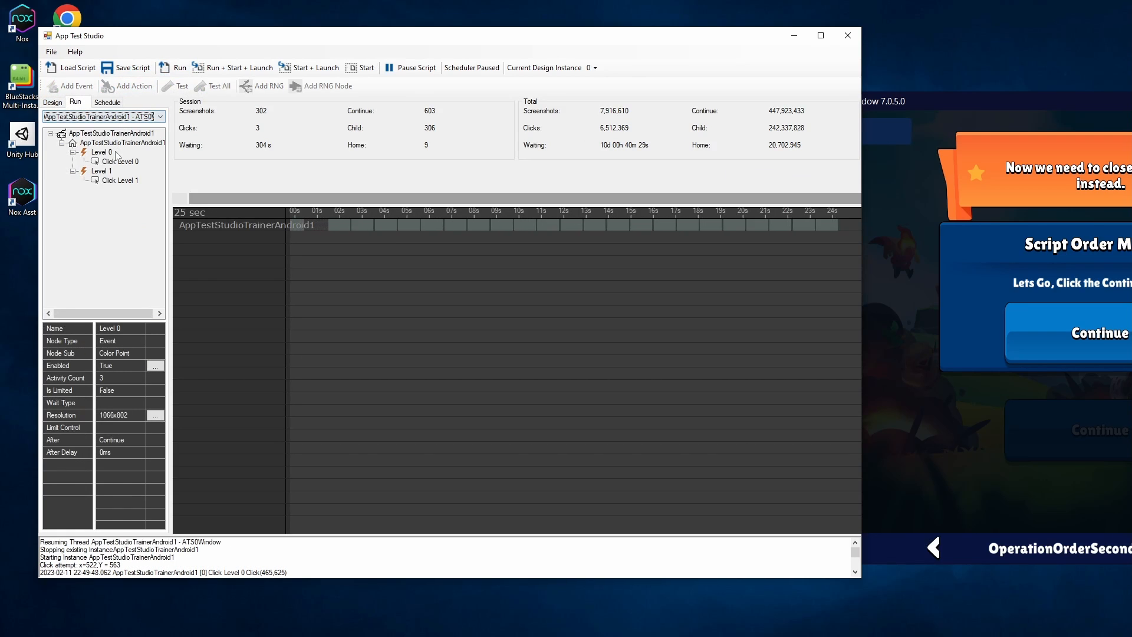
pyautogui.click(99, 152)
pyautogui.press('Down')
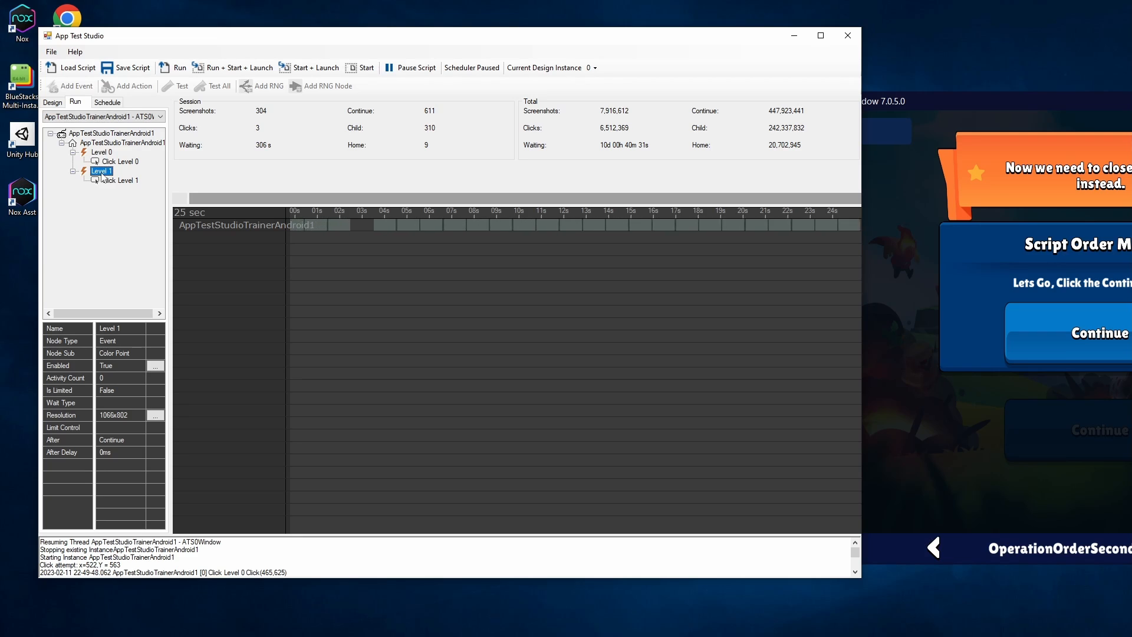
# Switch back to the Design view and move the emulator window over the studio
pyautogui.click(53, 103)
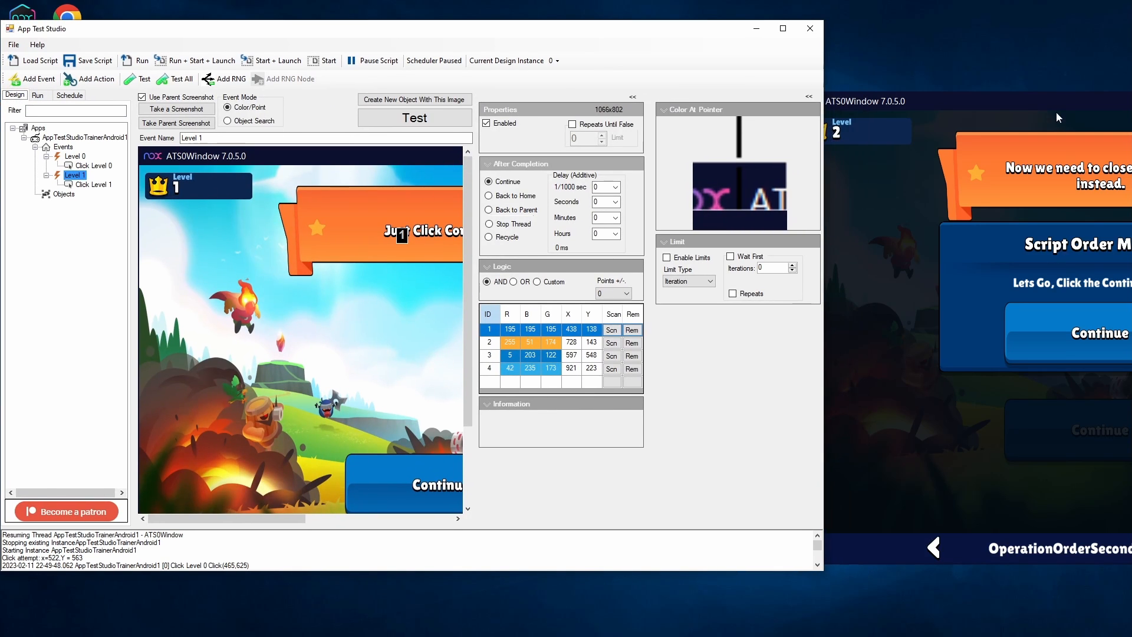
pyautogui.moveTo(1056, 112); pyautogui.dragTo(701, 45)
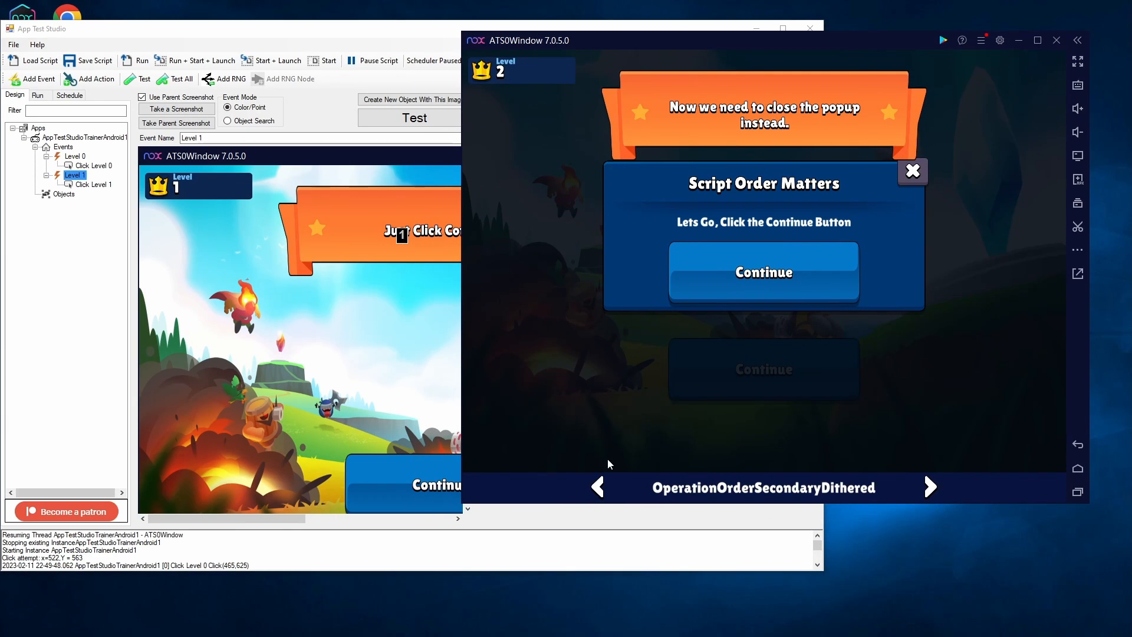
# Step back through the game levels in the emulator while watching the Run timeline record the script's clicks
pyautogui.click(601, 491)
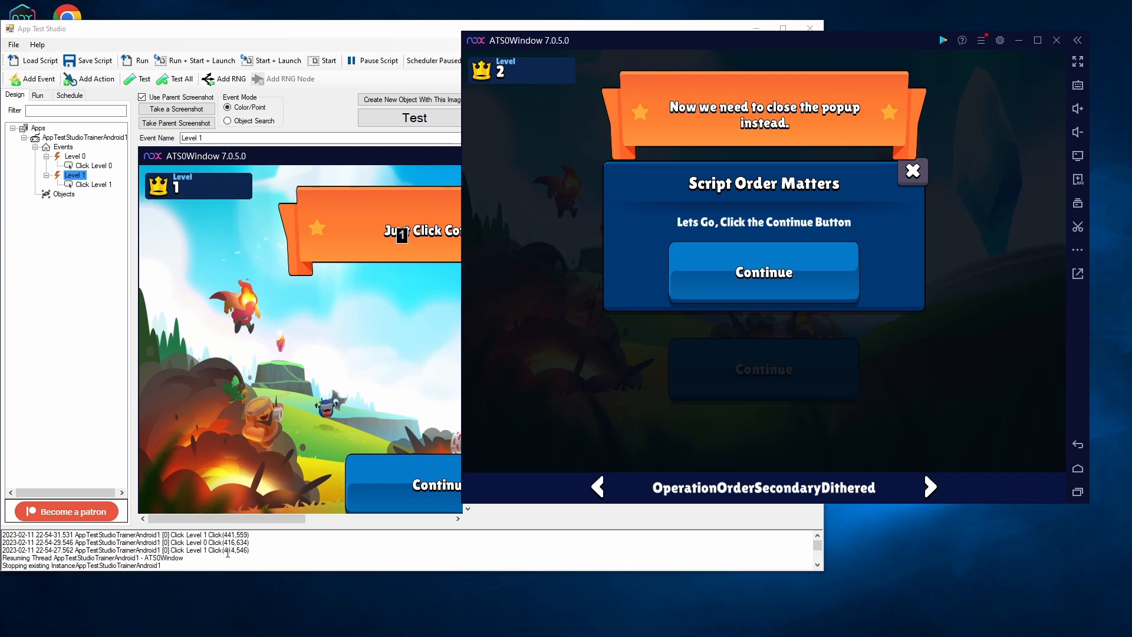
pyautogui.click(238, 552)
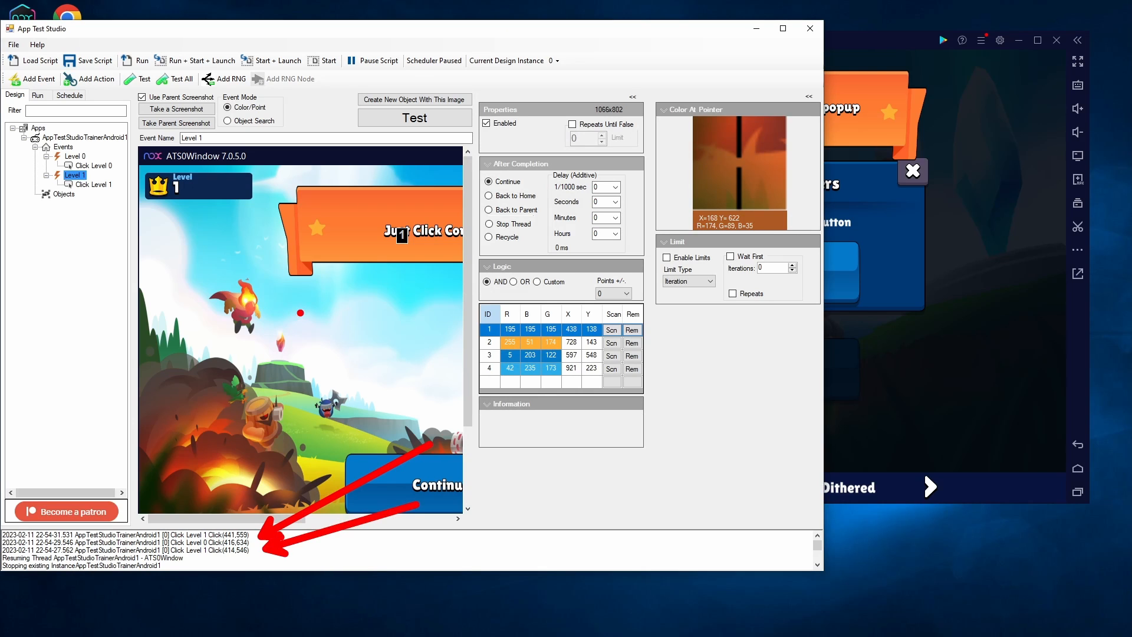
pyautogui.click(37, 95)
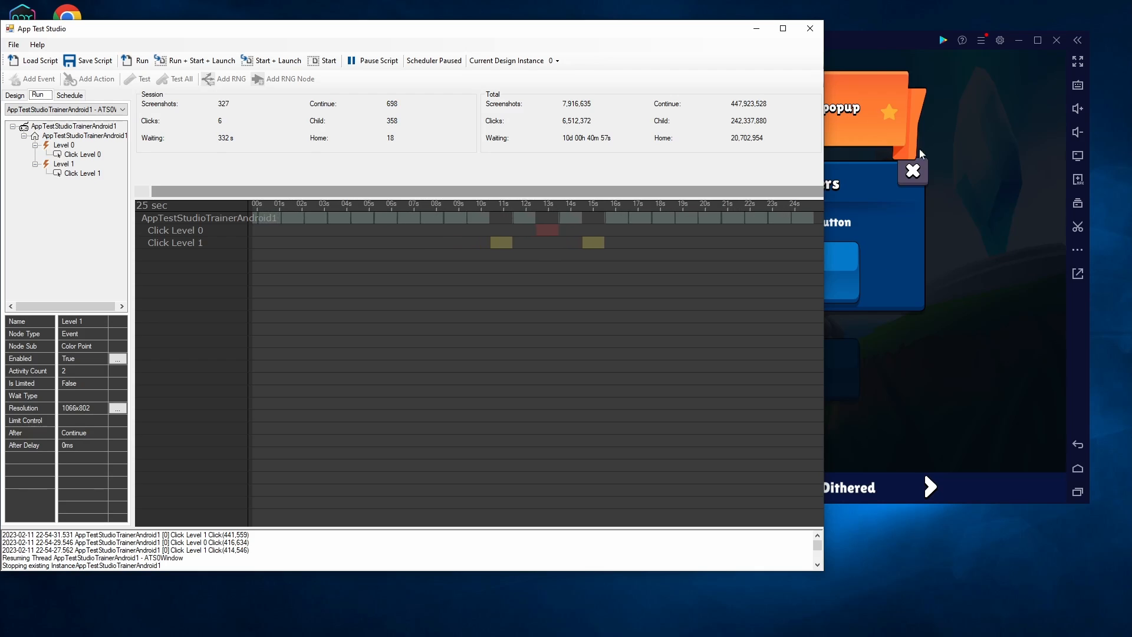
pyautogui.click(643, 480)
pyautogui.click(643, 480)
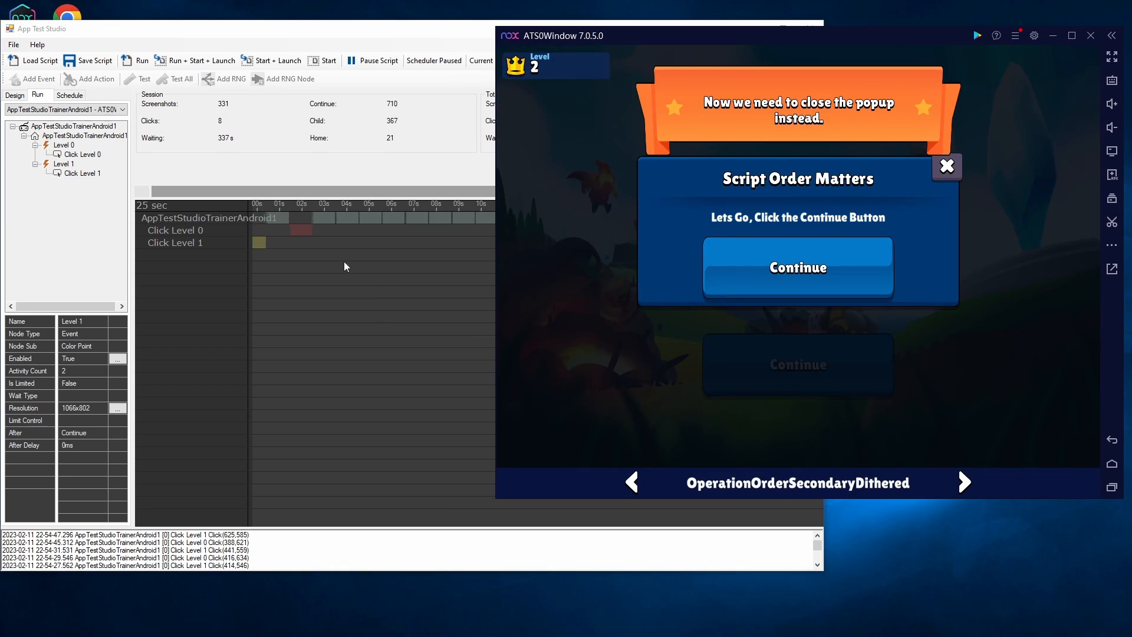
pyautogui.click(349, 235)
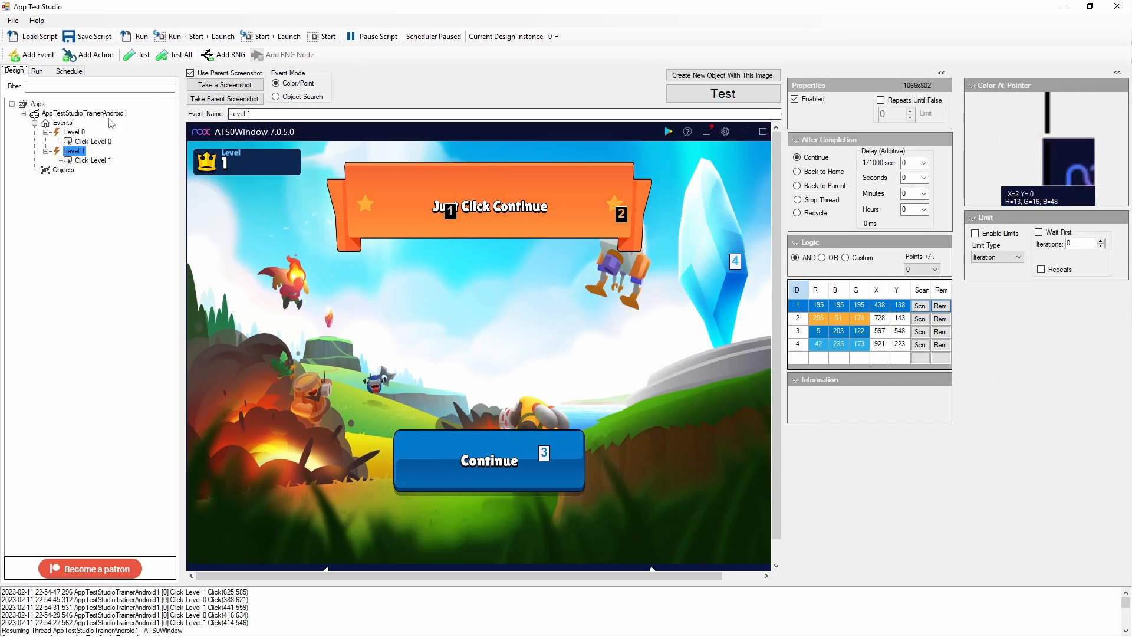
# Switch between the Run and Design views and open the app's settings at the Loop Delay field
pyautogui.click(37, 71)
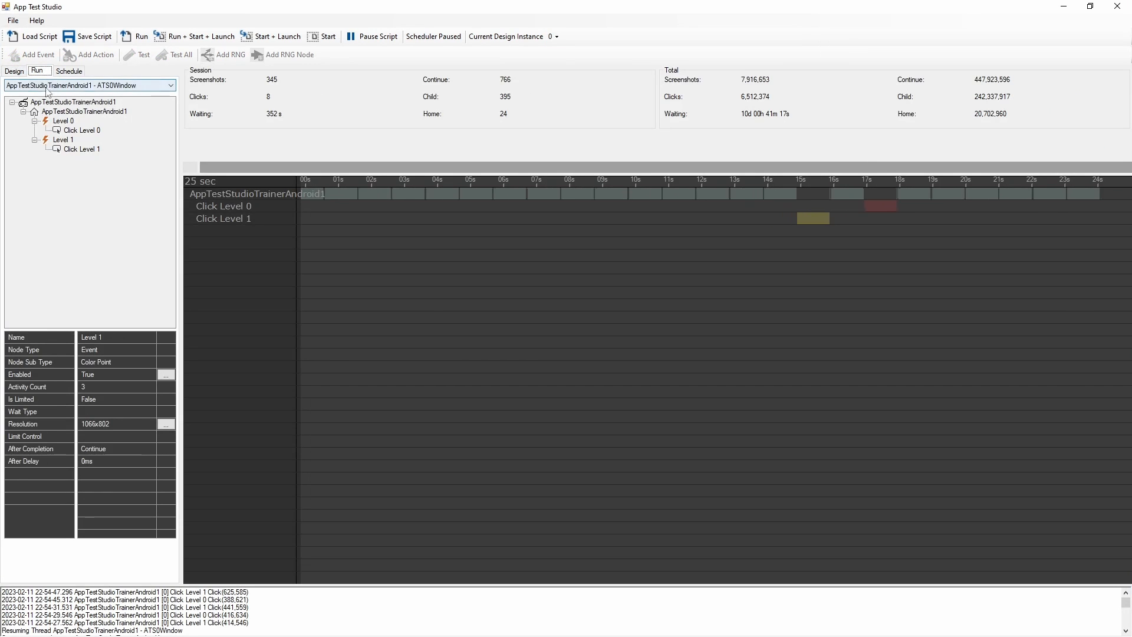
pyautogui.click(14, 71)
pyautogui.click(59, 123)
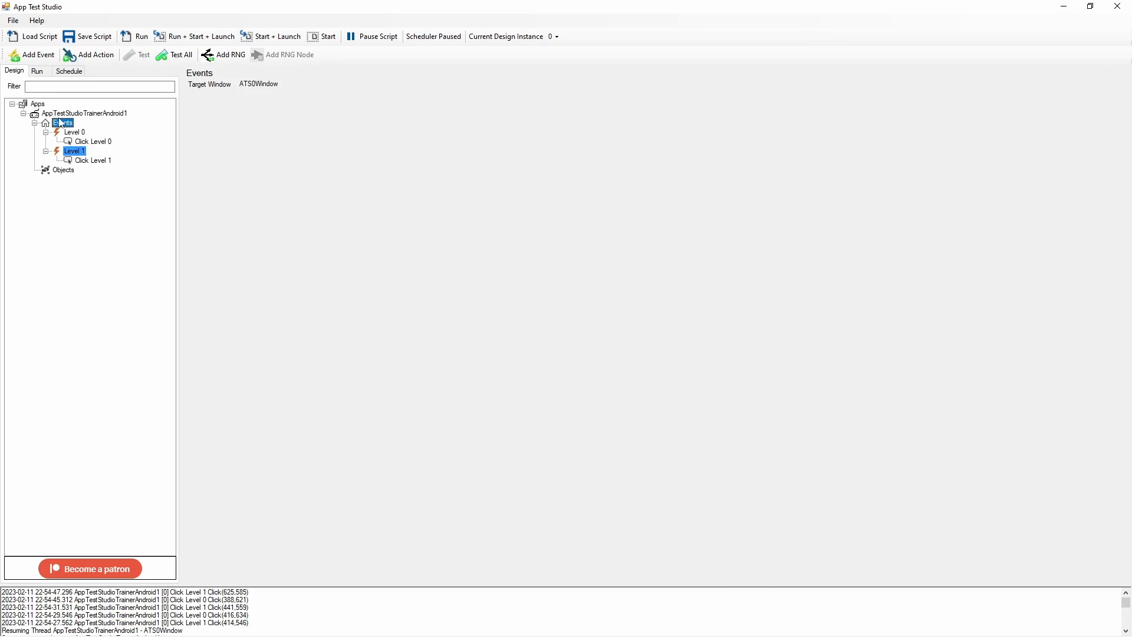
pyautogui.press('Up')
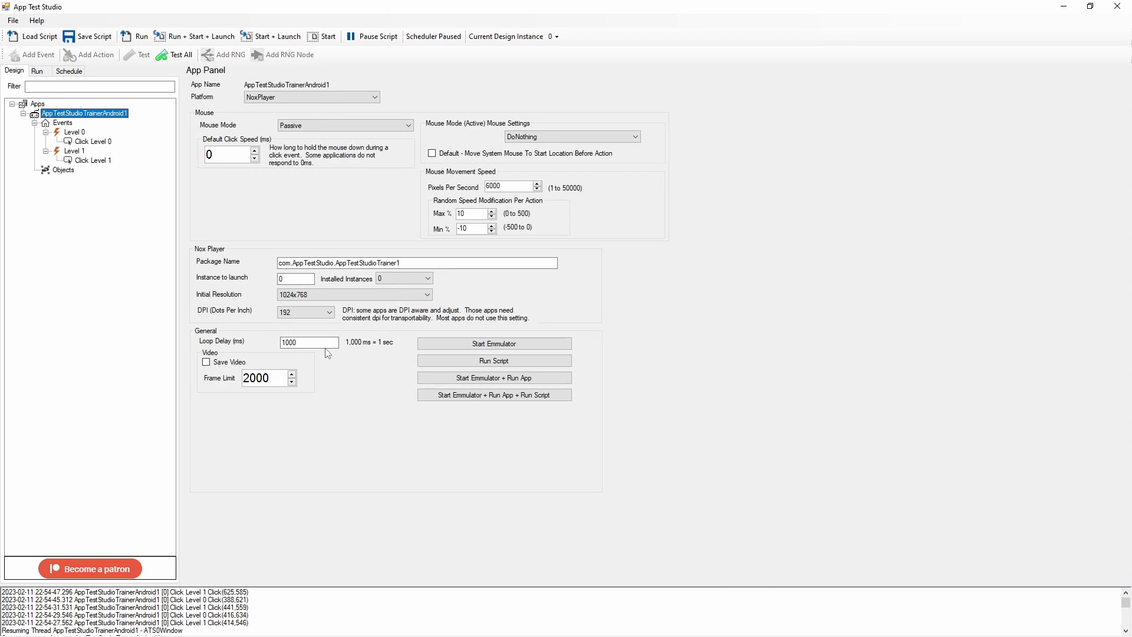
pyautogui.click(309, 342)
# Inspect the After Completion settings of the Click Level 0 action
pyautogui.click(75, 132)
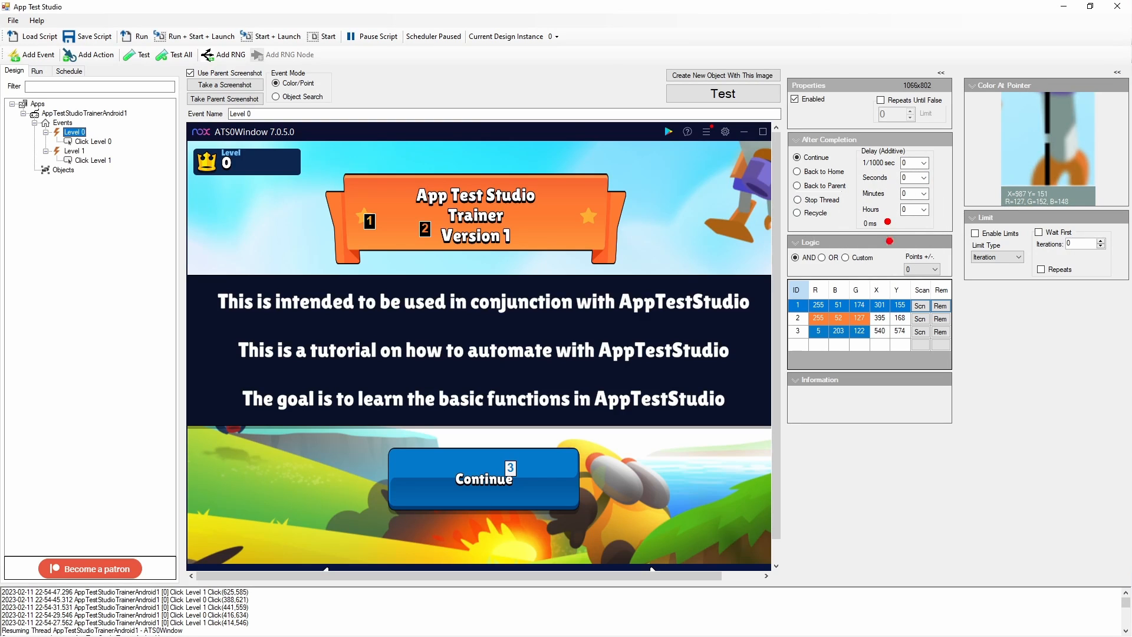
pyautogui.click(86, 143)
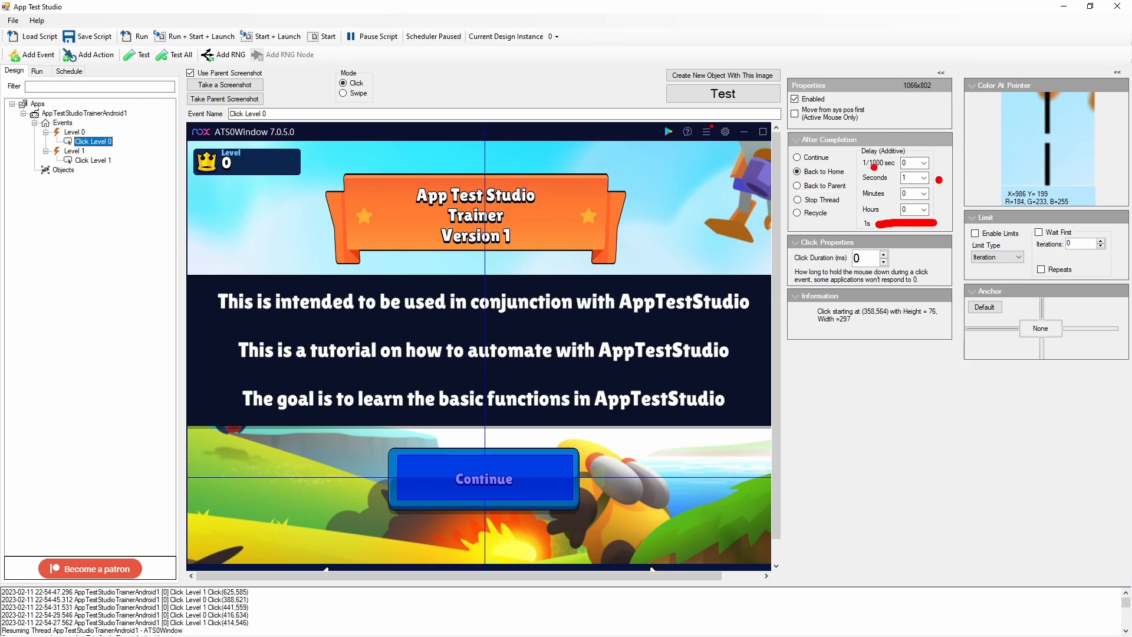
pyautogui.moveTo(915, 138)
pyautogui.mouseDown()
pyautogui.moveTo(783, 132)
pyautogui.moveTo(786, 207)
pyautogui.moveTo(870, 241)
pyautogui.moveTo(962, 238)
pyautogui.moveTo(947, 135)
pyautogui.mouseUp()
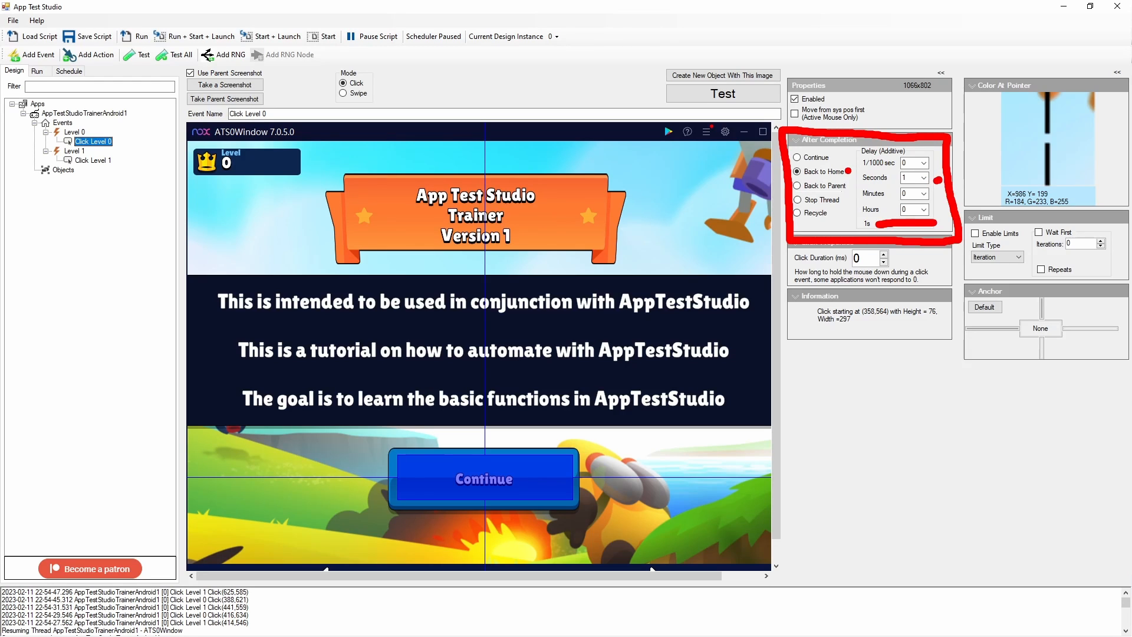
pyautogui.press('Escape')
pyautogui.hotkey('alt', 'Tab')
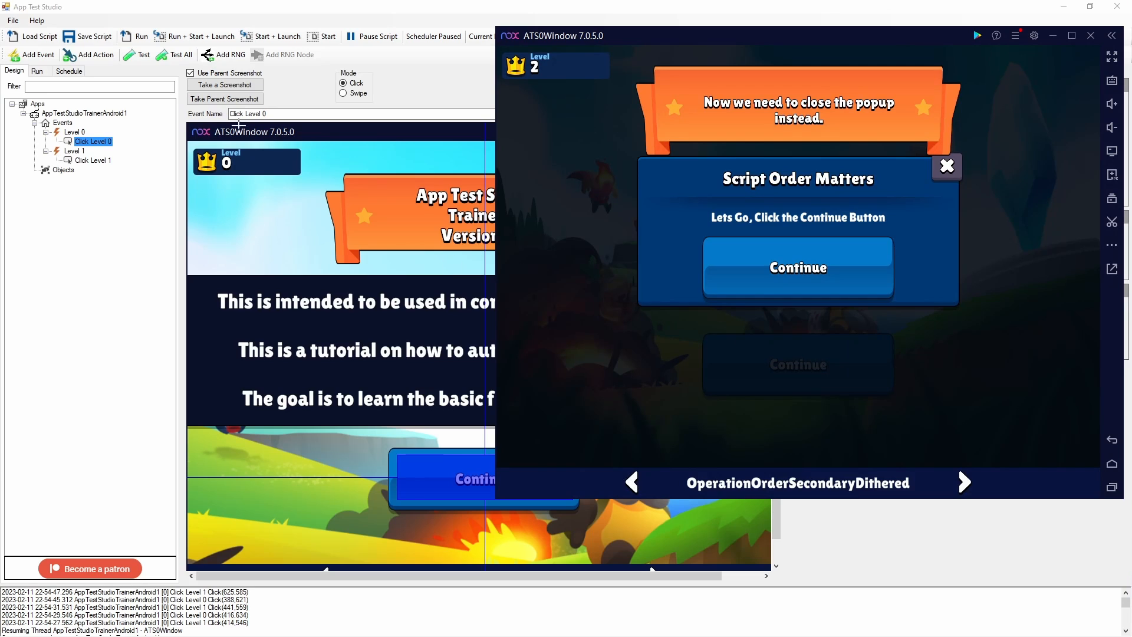
# Open the Run view and go back a level in the emulator to watch the script respond
pyautogui.click(43, 73)
pyautogui.hotkey('alt', 'Tab')
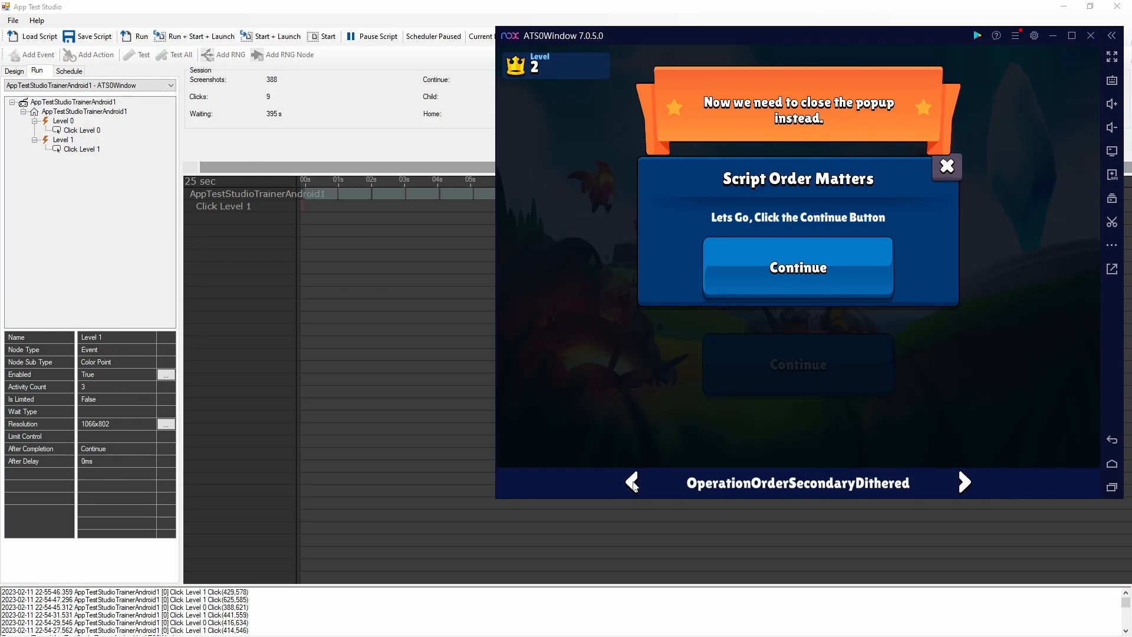
pyautogui.click(633, 483)
pyautogui.click(633, 484)
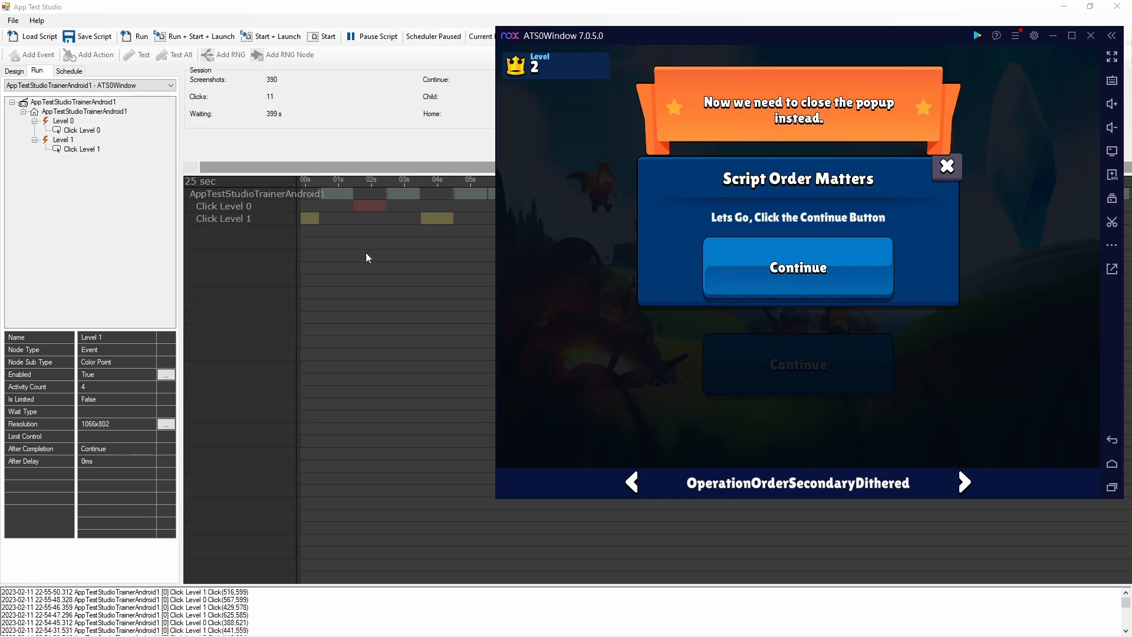
pyautogui.click(467, 296)
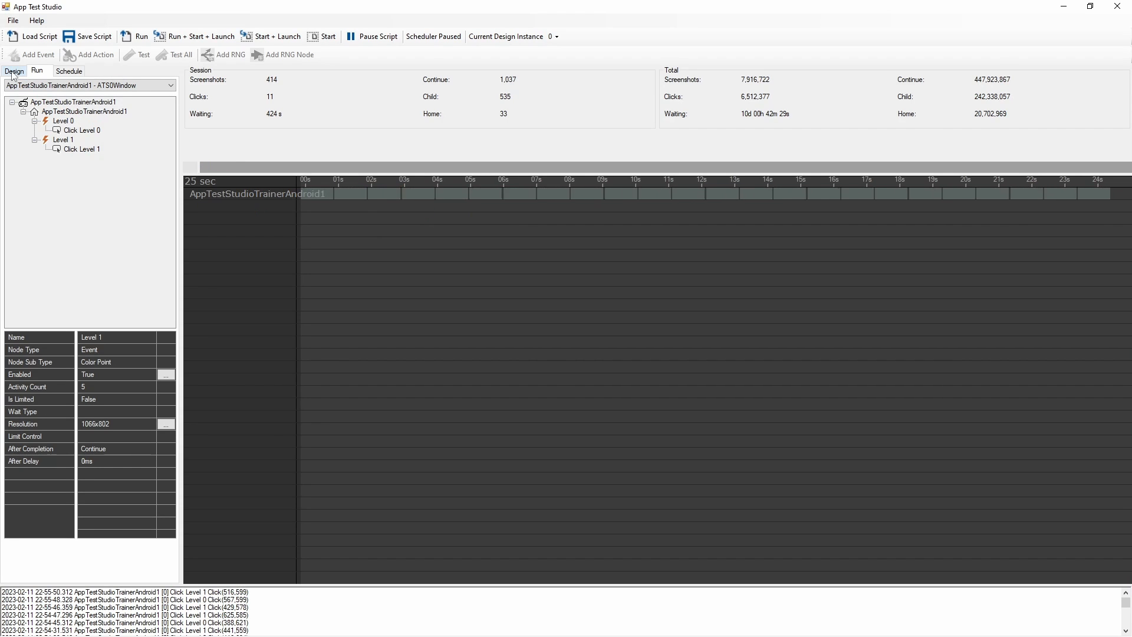
# Set the Click Level 0 action's after-completion delay to 0 seconds and 500 ms
pyautogui.click(13, 71)
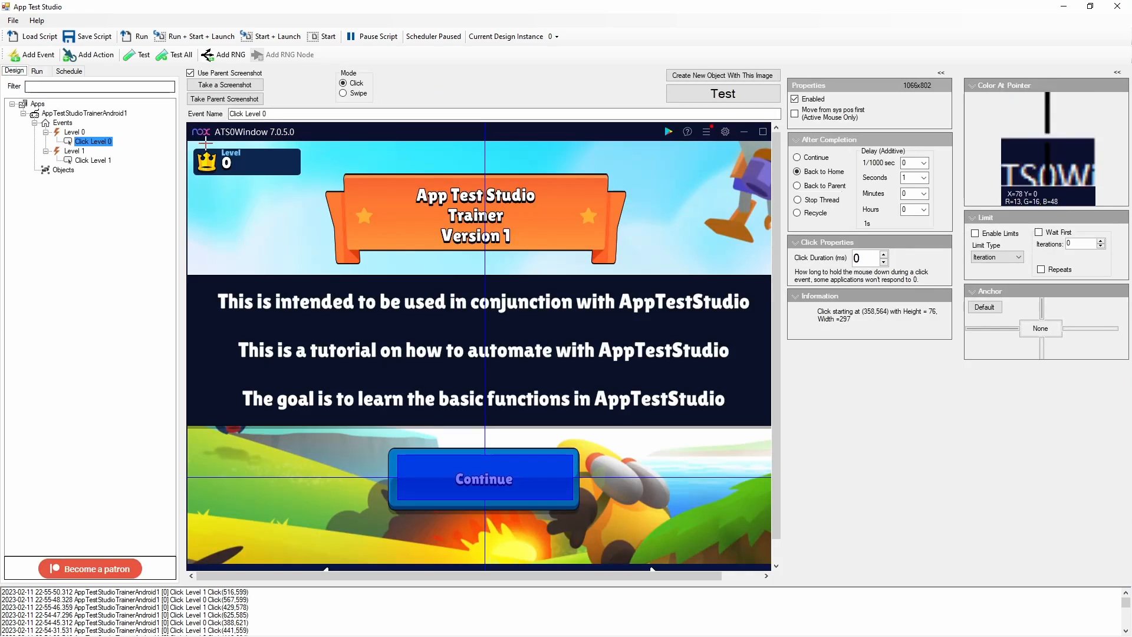
pyautogui.click(924, 178)
pyautogui.click(914, 187)
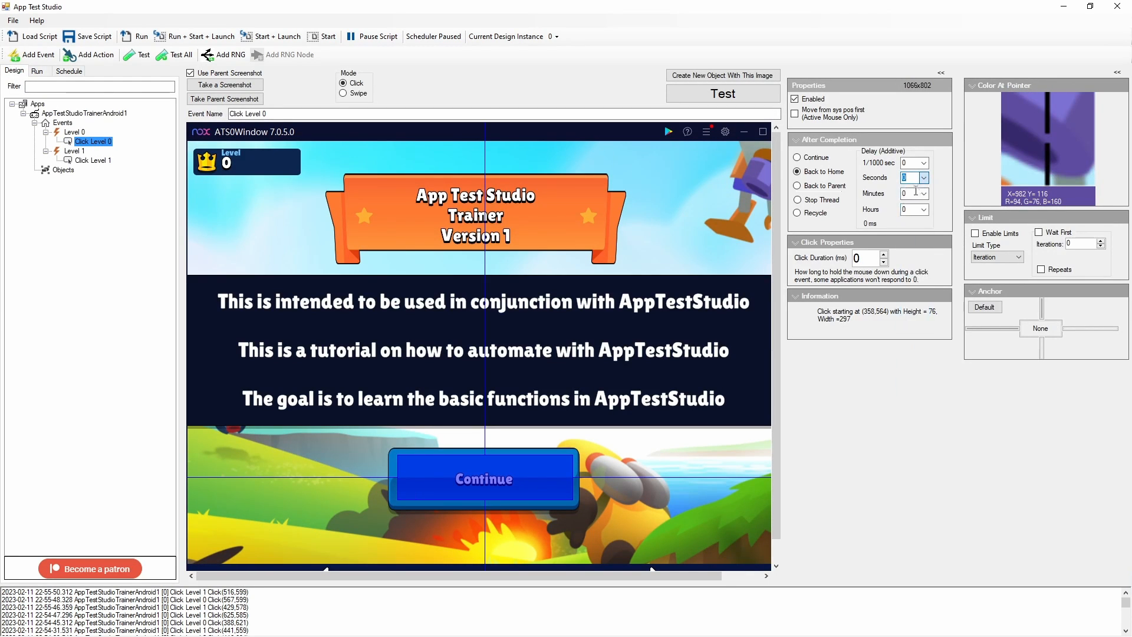
pyautogui.click(923, 163)
pyautogui.click(913, 220)
# Set the Click Level 1 action's after-completion delay to 0 seconds and 700 ms
pyautogui.click(94, 161)
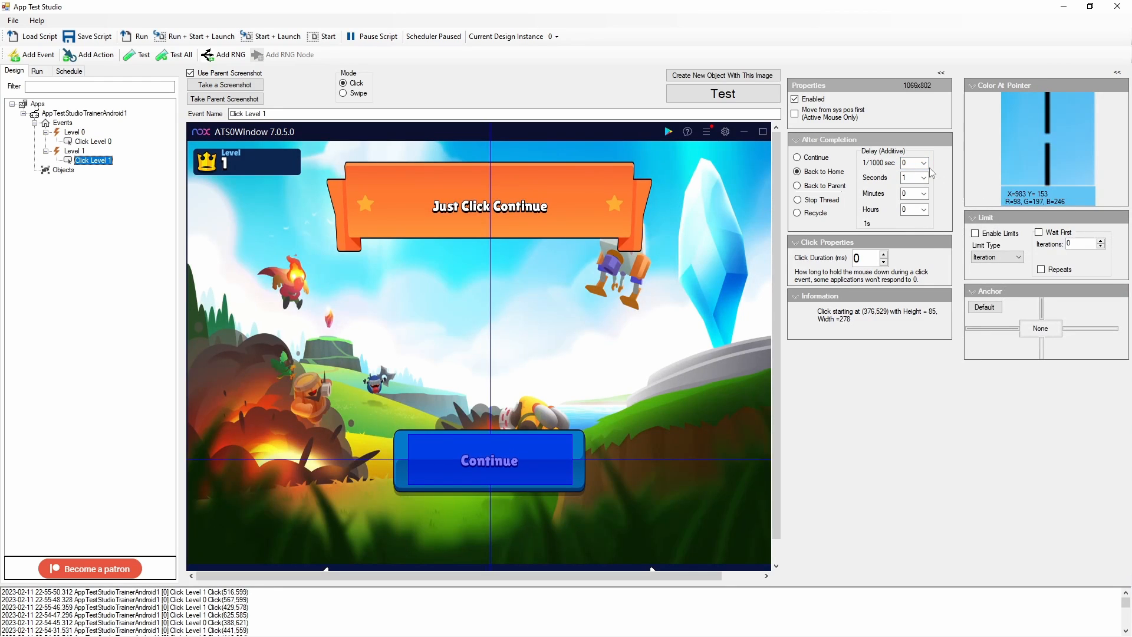
pyautogui.click(924, 178)
pyautogui.click(924, 190)
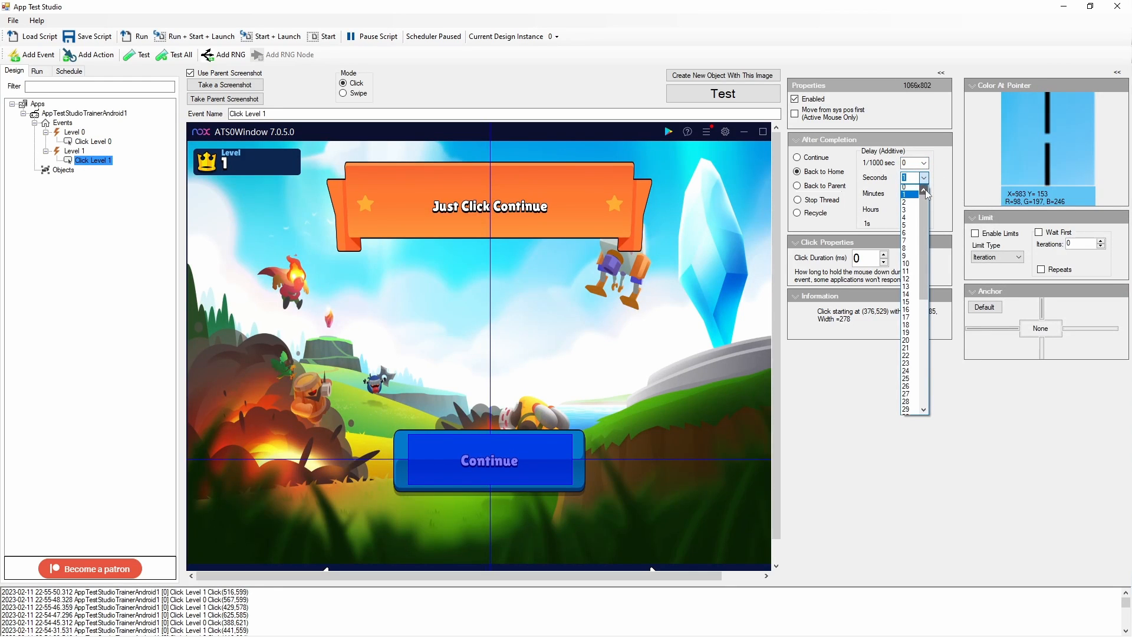
pyautogui.click(908, 188)
pyautogui.click(926, 164)
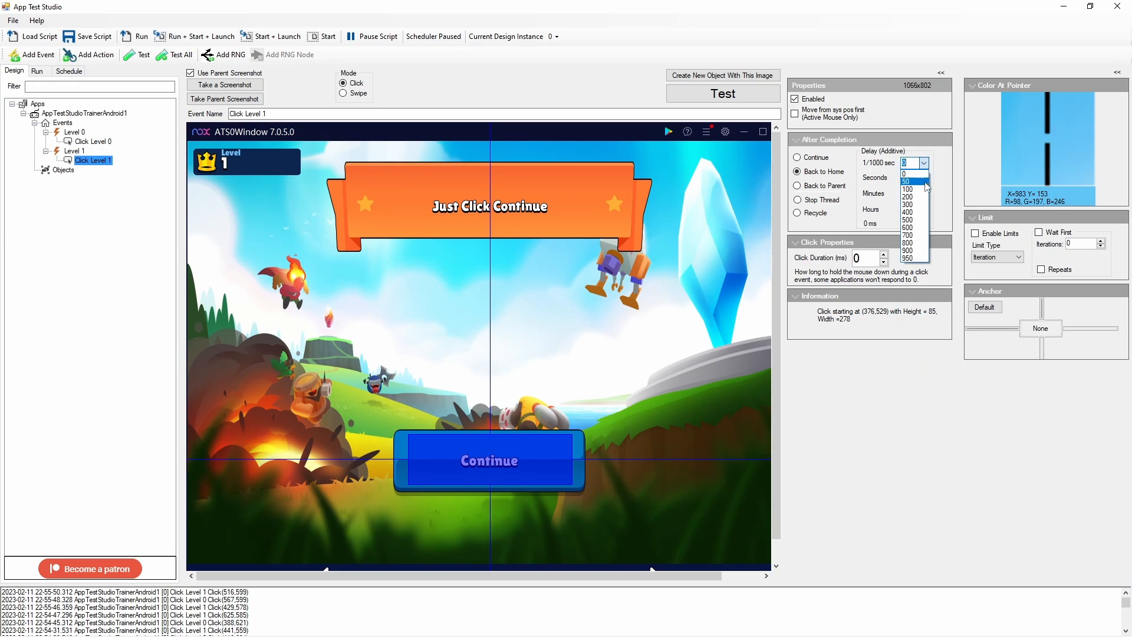
pyautogui.click(911, 235)
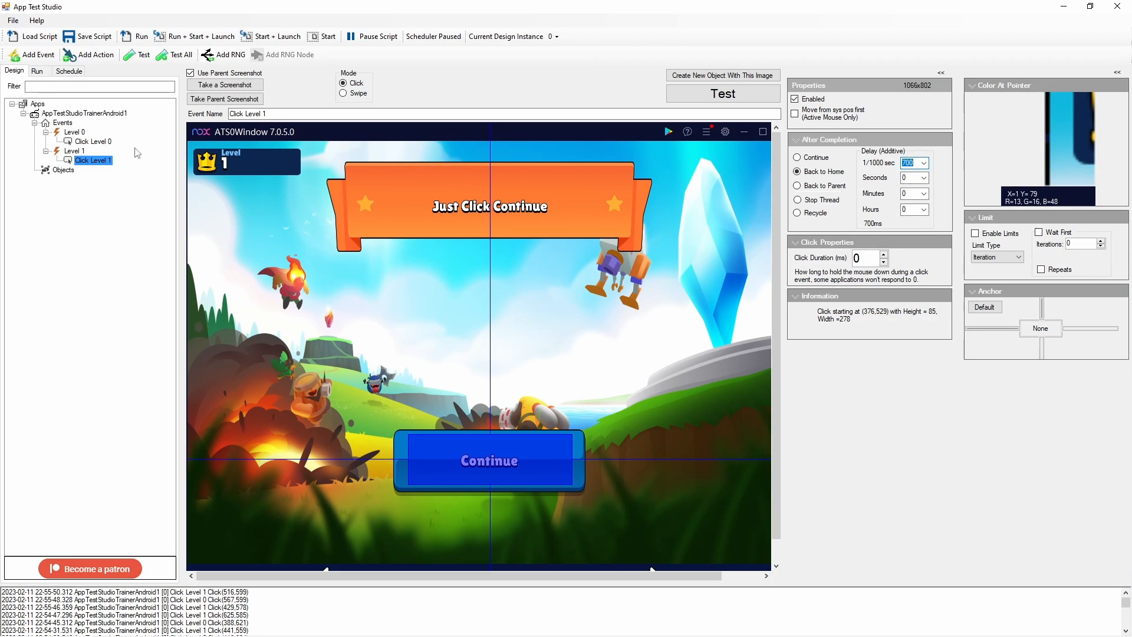
# Rerun the script and step back through the game levels in the emulator to test the new delays
pyautogui.click(59, 113)
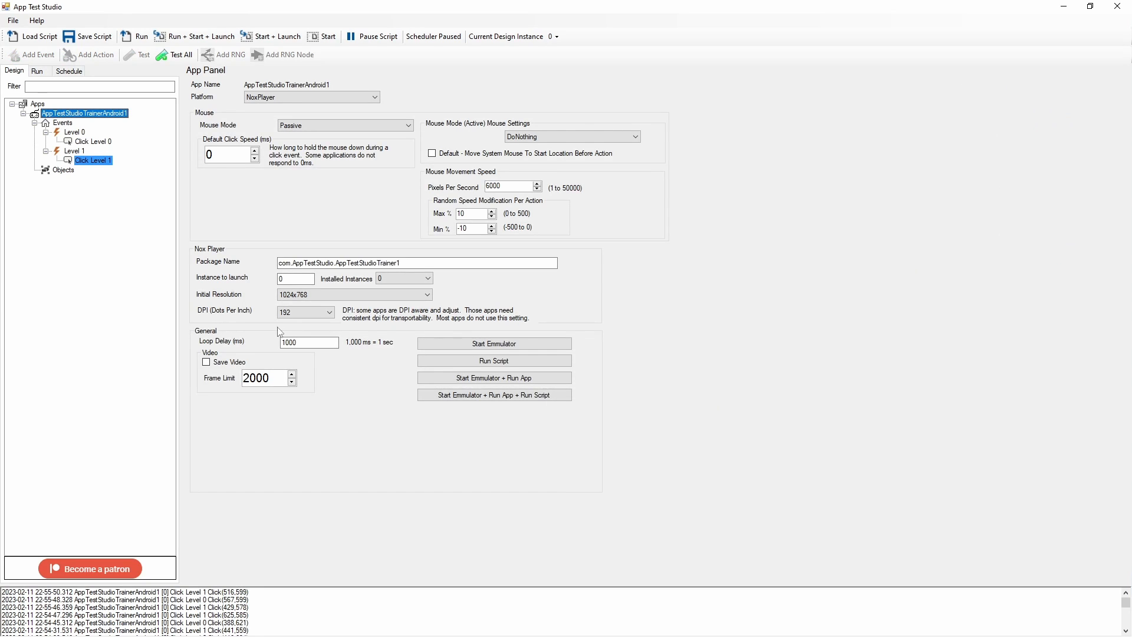
pyautogui.click(299, 342)
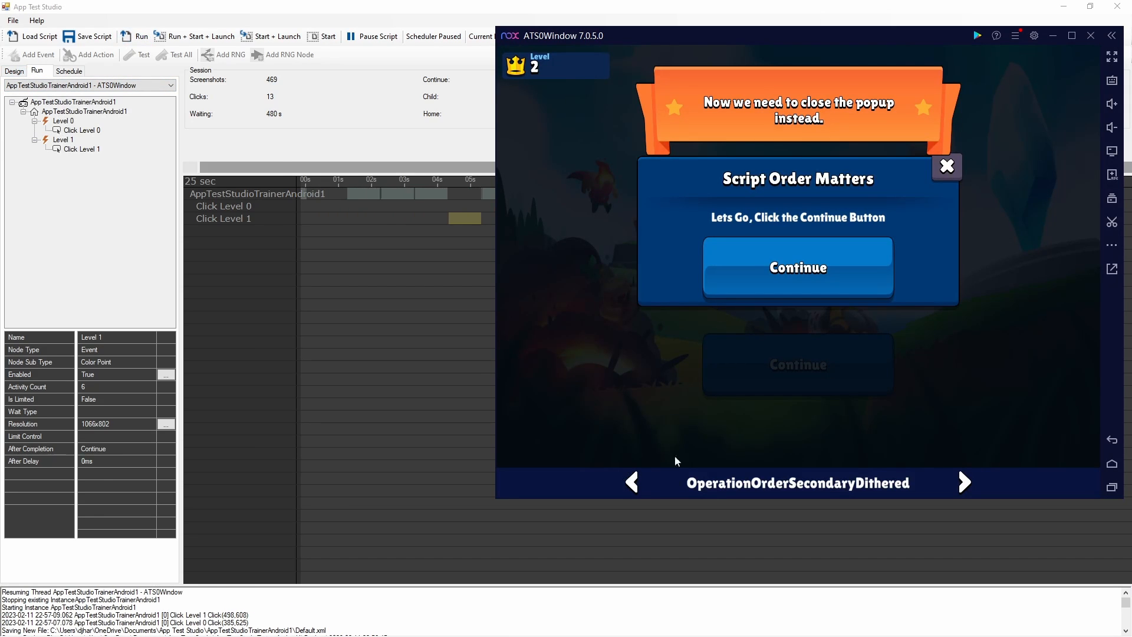
pyautogui.click(632, 486)
pyautogui.click(632, 486)
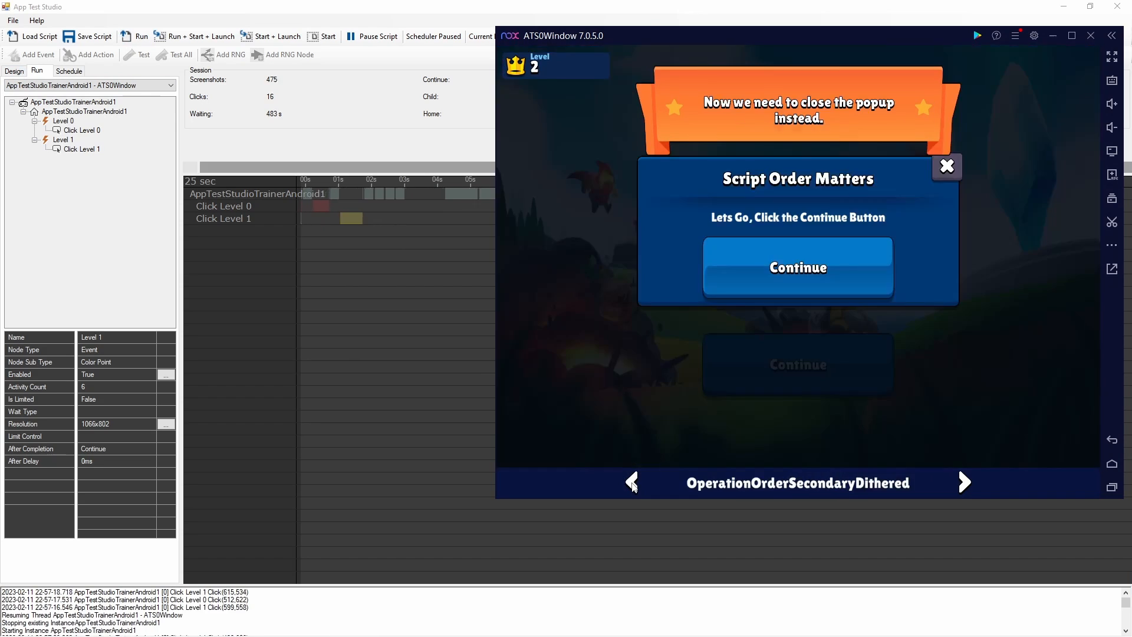
pyautogui.click(632, 486)
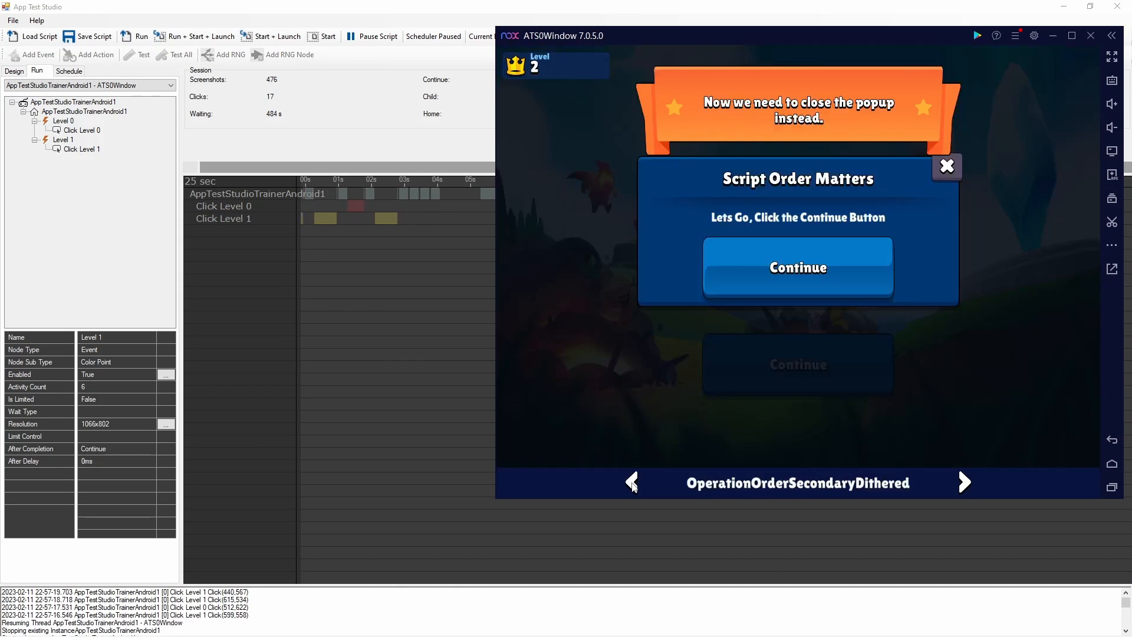
pyautogui.click(632, 486)
pyautogui.click(633, 486)
pyautogui.click(485, 400)
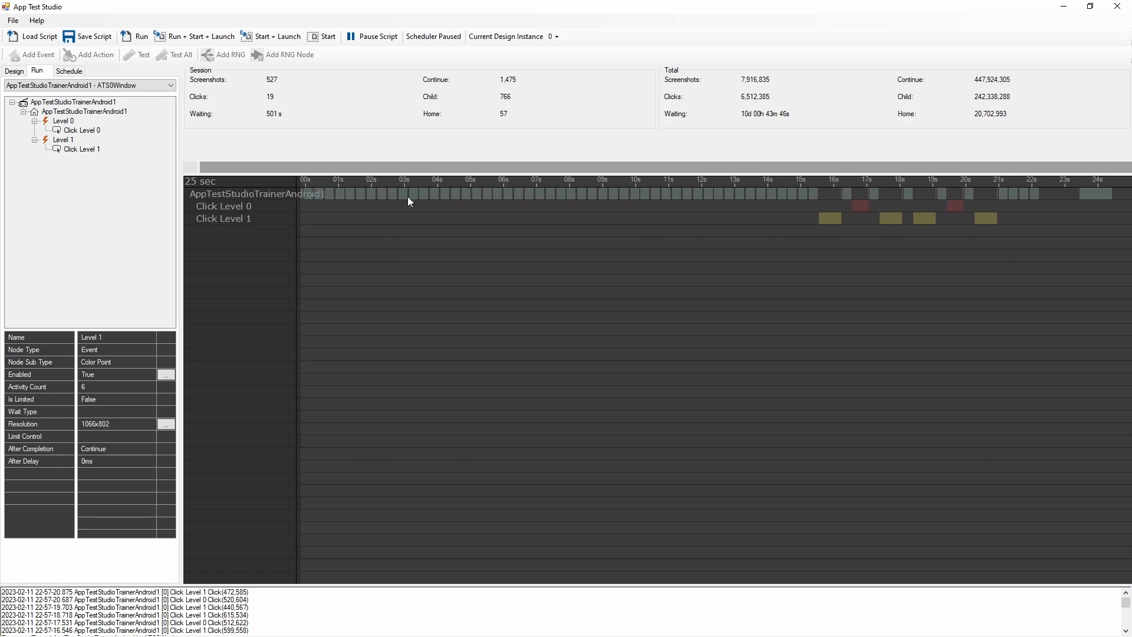
# Go back to the previous level in the emulator to trigger the script again
pyautogui.hotkey('alt', 'Tab')
pyautogui.click(633, 482)
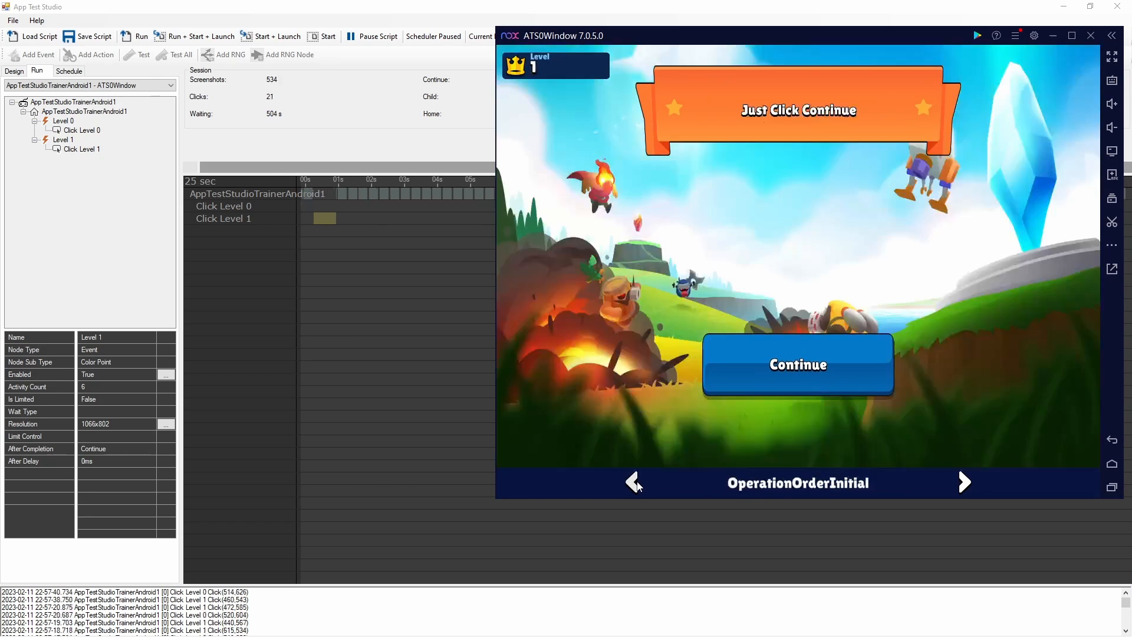
pyautogui.click(632, 482)
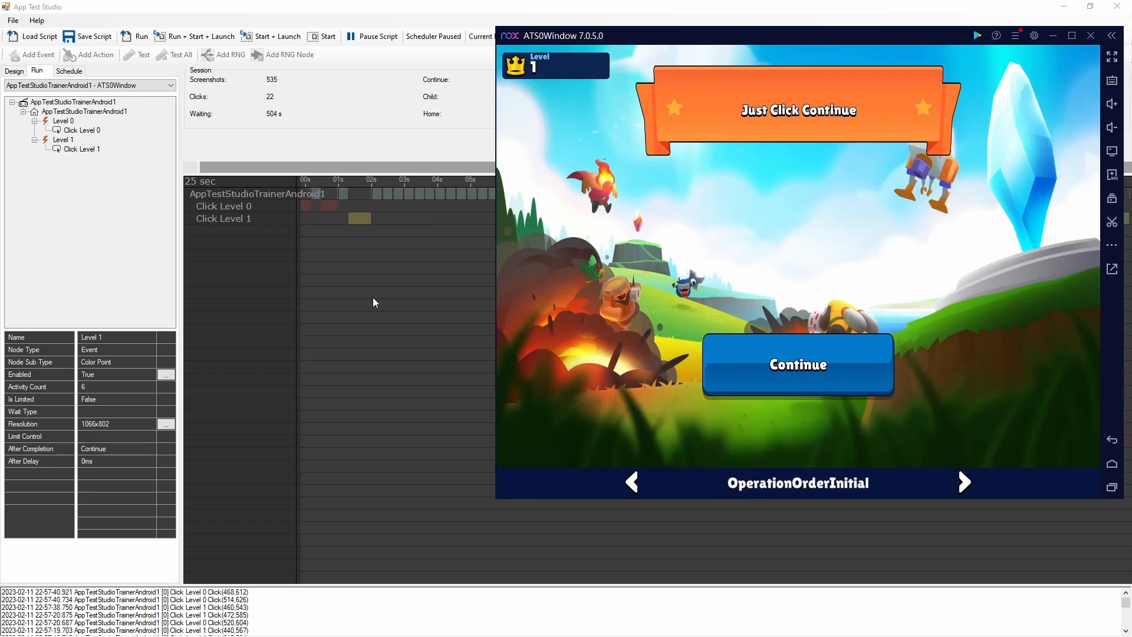
# Check the Run timeline against the emulator, then pause the running script
pyautogui.click(373, 299)
pyautogui.hotkey('alt', 'Tab')
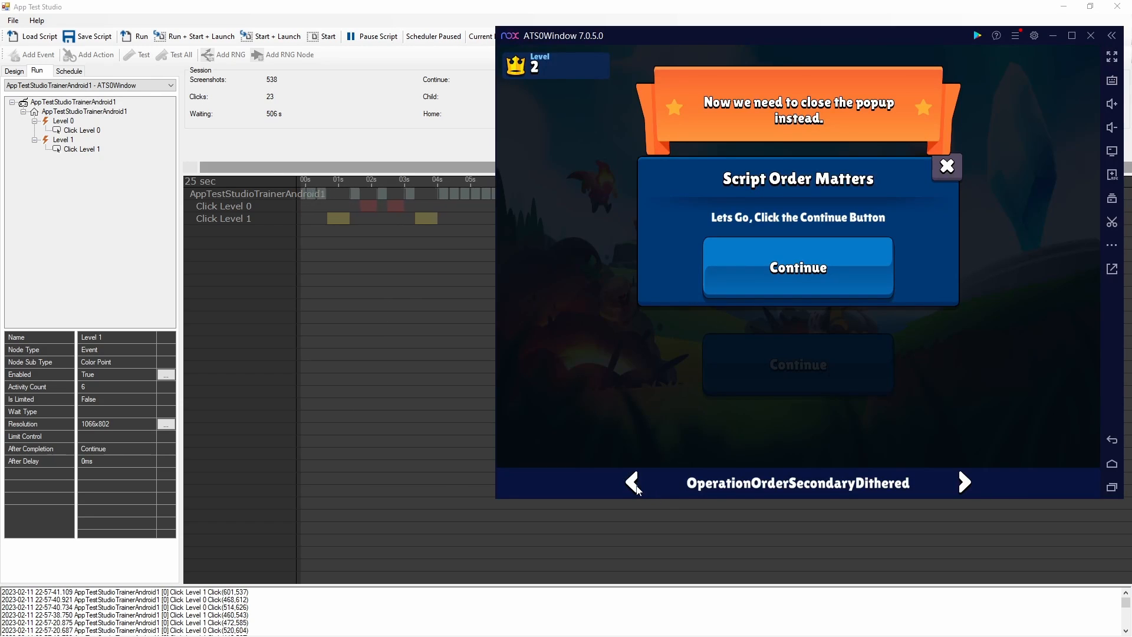
pyautogui.click(406, 331)
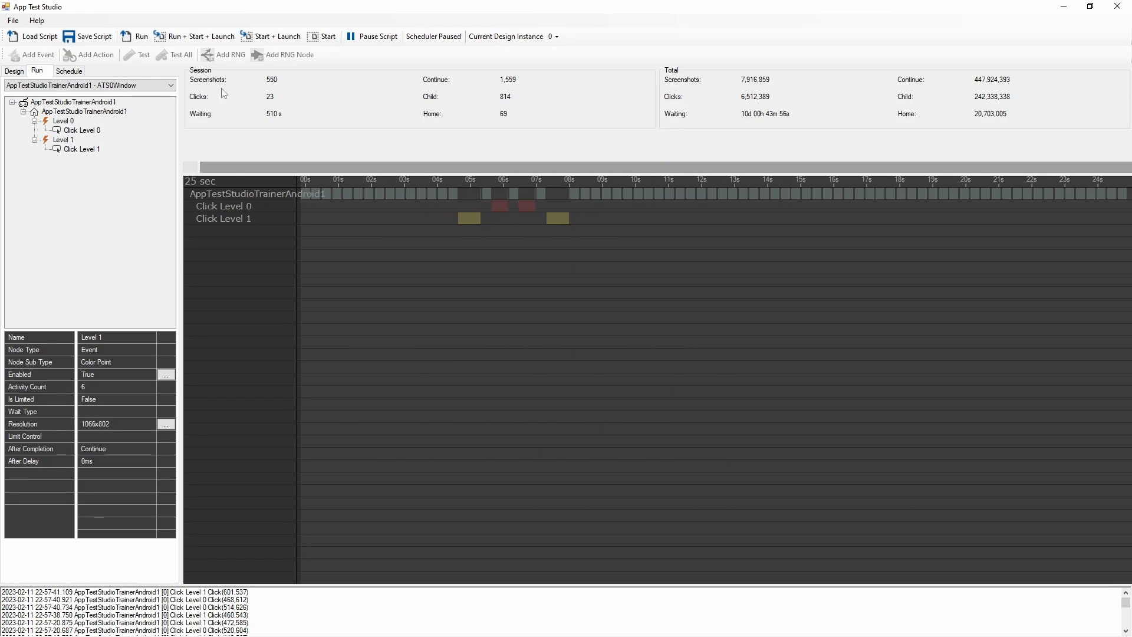
pyautogui.click(375, 37)
pyautogui.hotkey('alt', 'Tab')
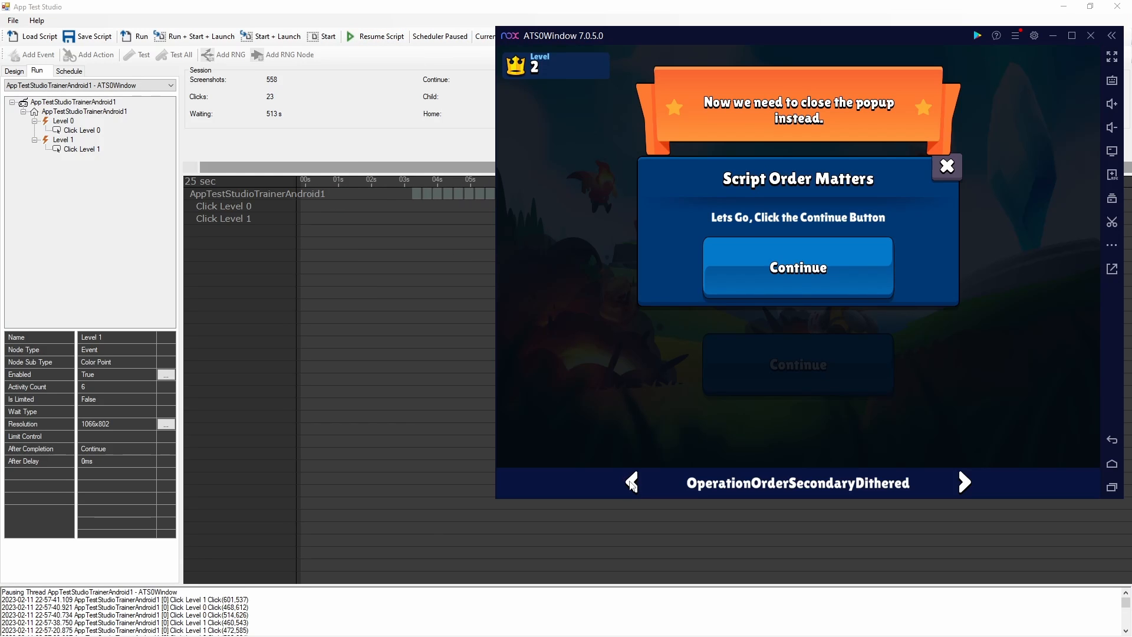
# Send the game back to Level 0 in the emulator and resume the script to rerun the levels
pyautogui.click(632, 483)
pyautogui.click(631, 483)
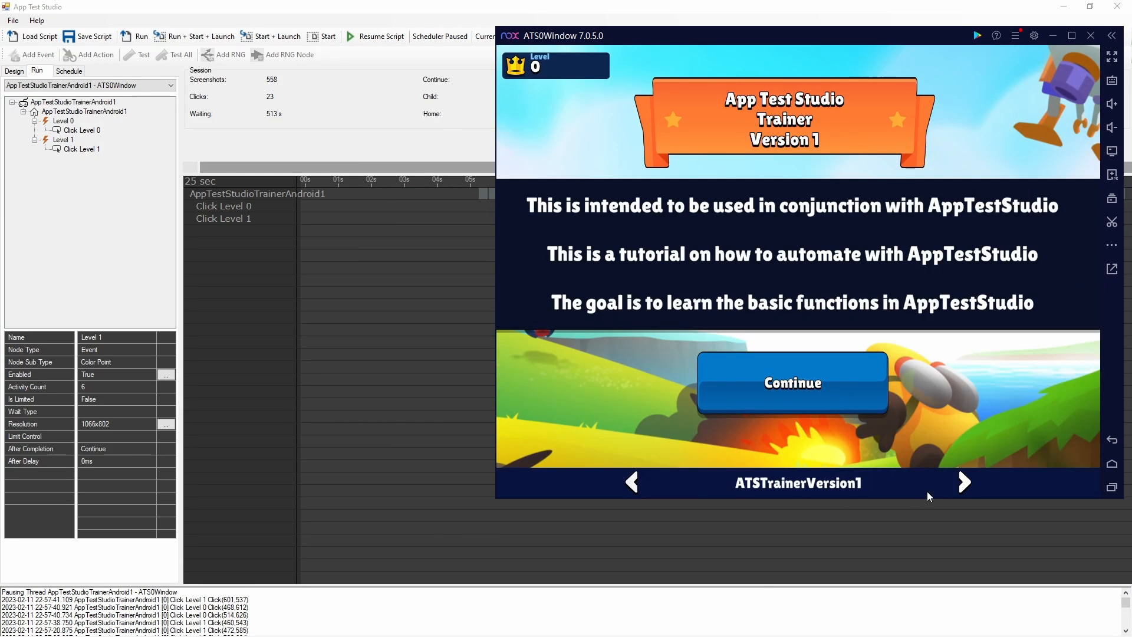
pyautogui.click(966, 485)
pyautogui.click(965, 485)
pyautogui.click(374, 36)
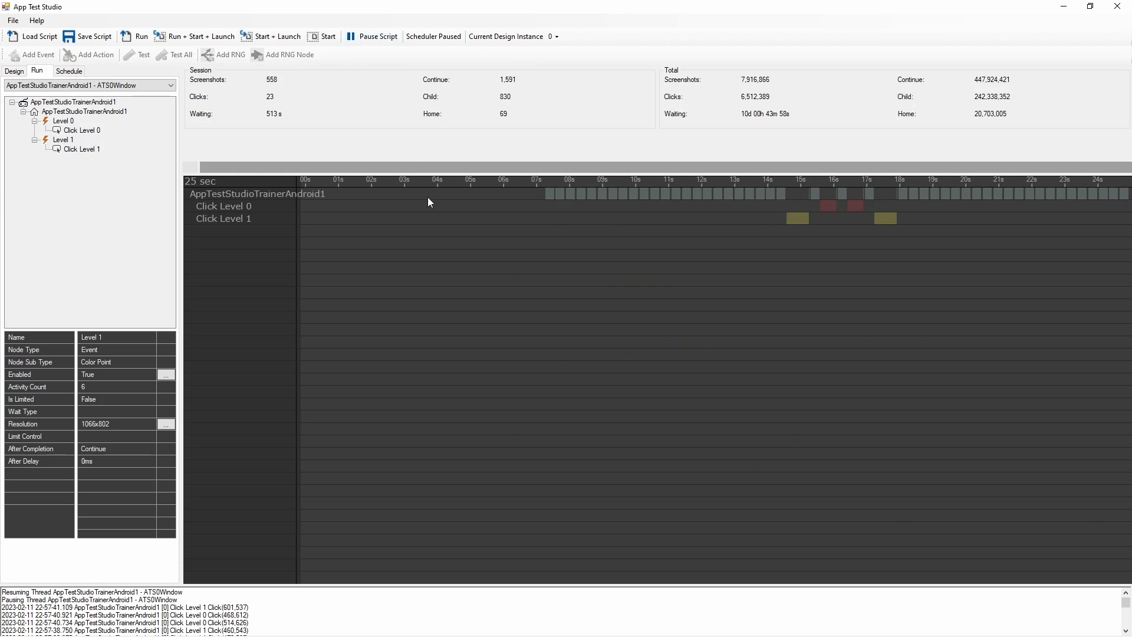
pyautogui.hotkey('alt', 'Tab')
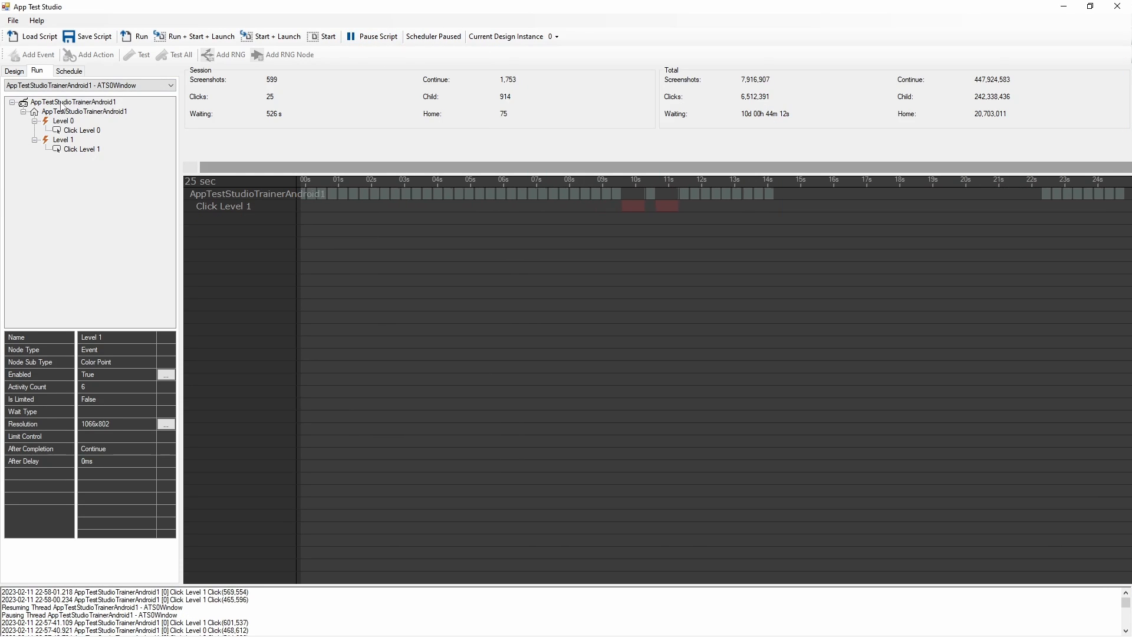
# Inspect the app's settings panel in the Design view, including the loop delay
pyautogui.click(61, 103)
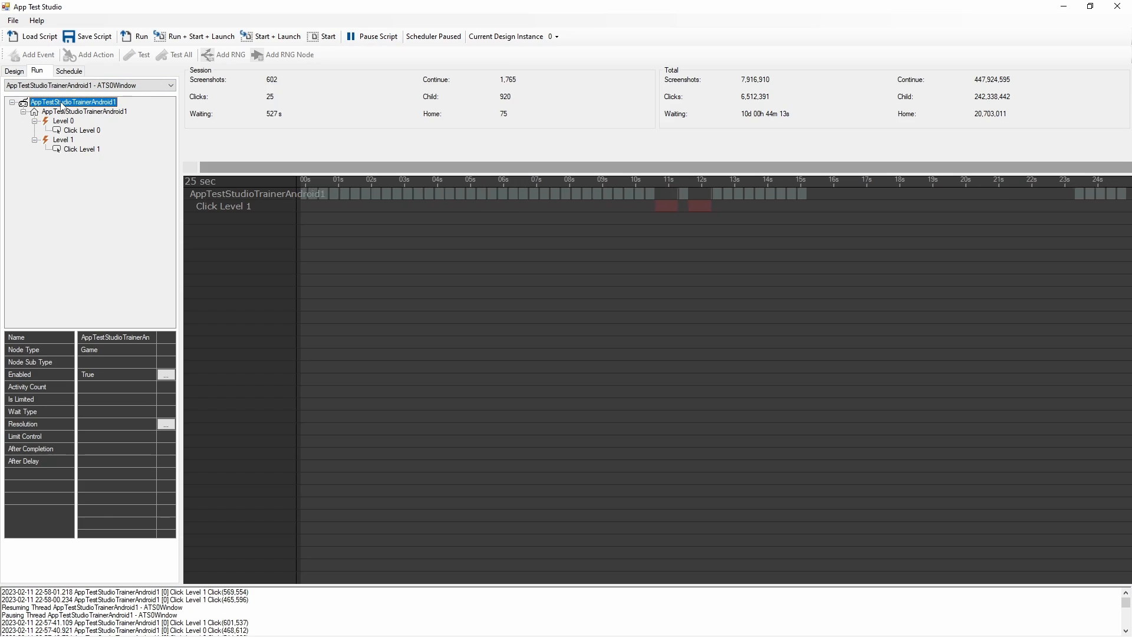
pyautogui.click(13, 72)
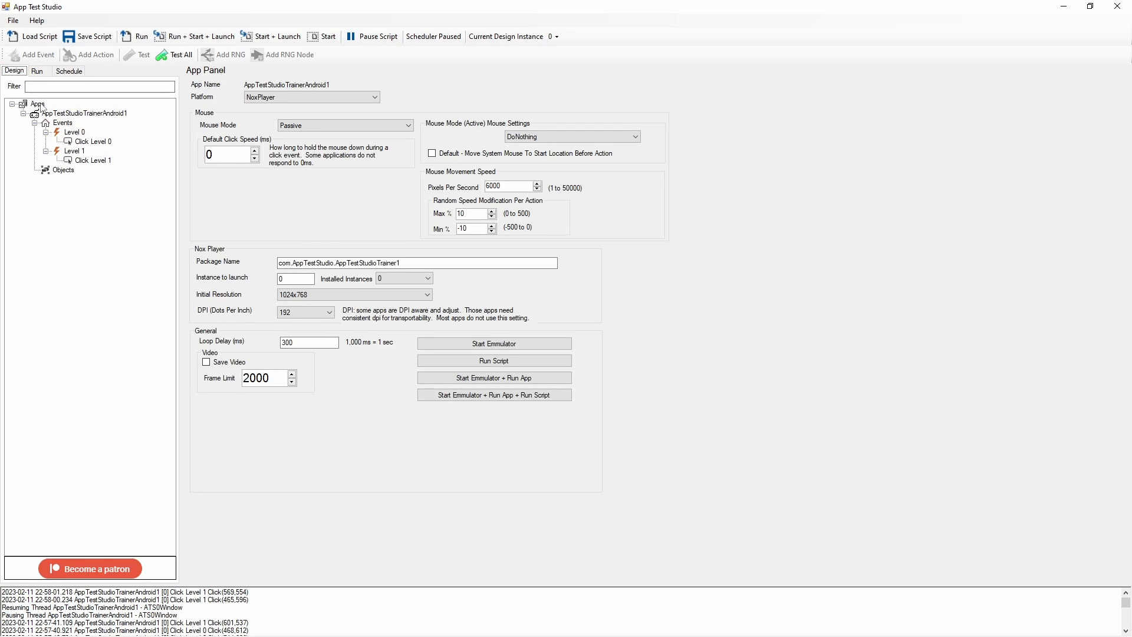
pyautogui.click(38, 104)
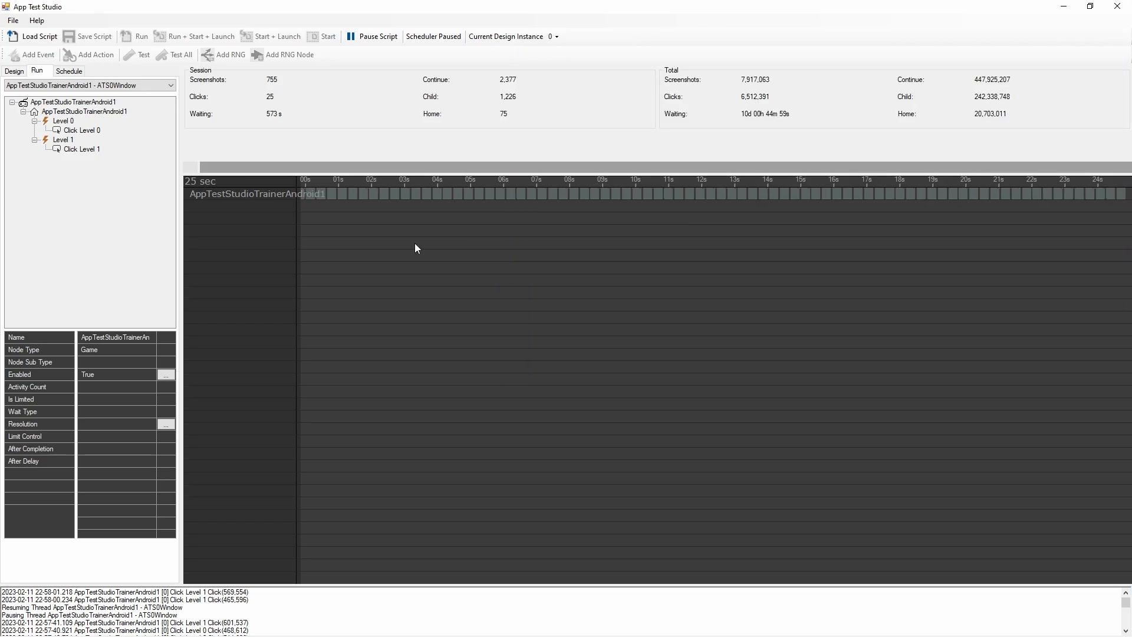
pyautogui.click(12, 75)
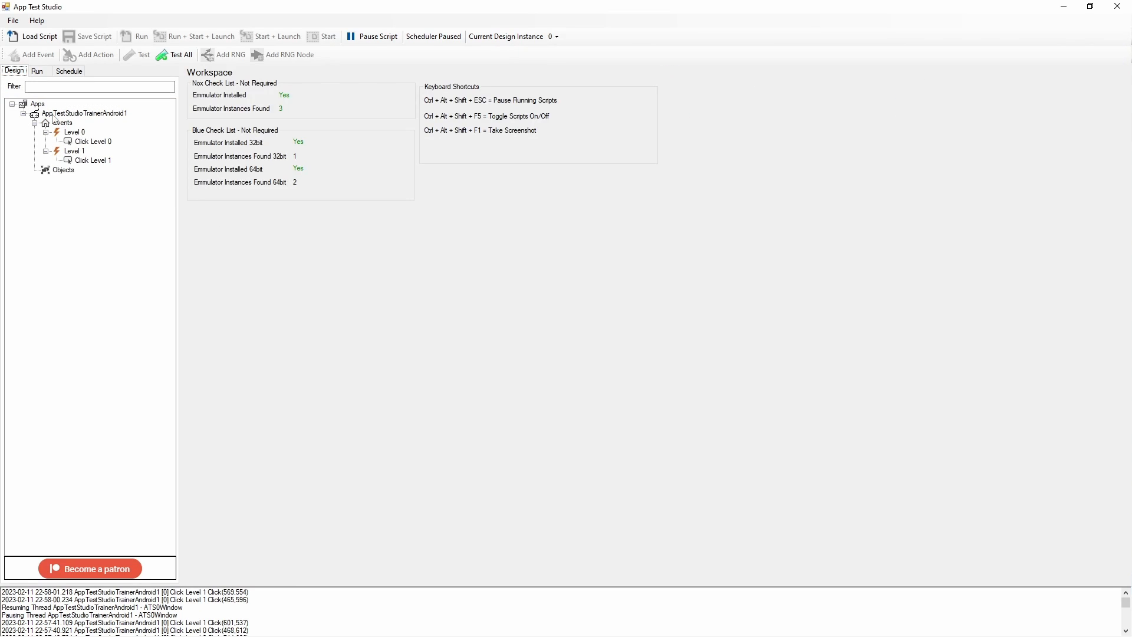
pyautogui.click(65, 114)
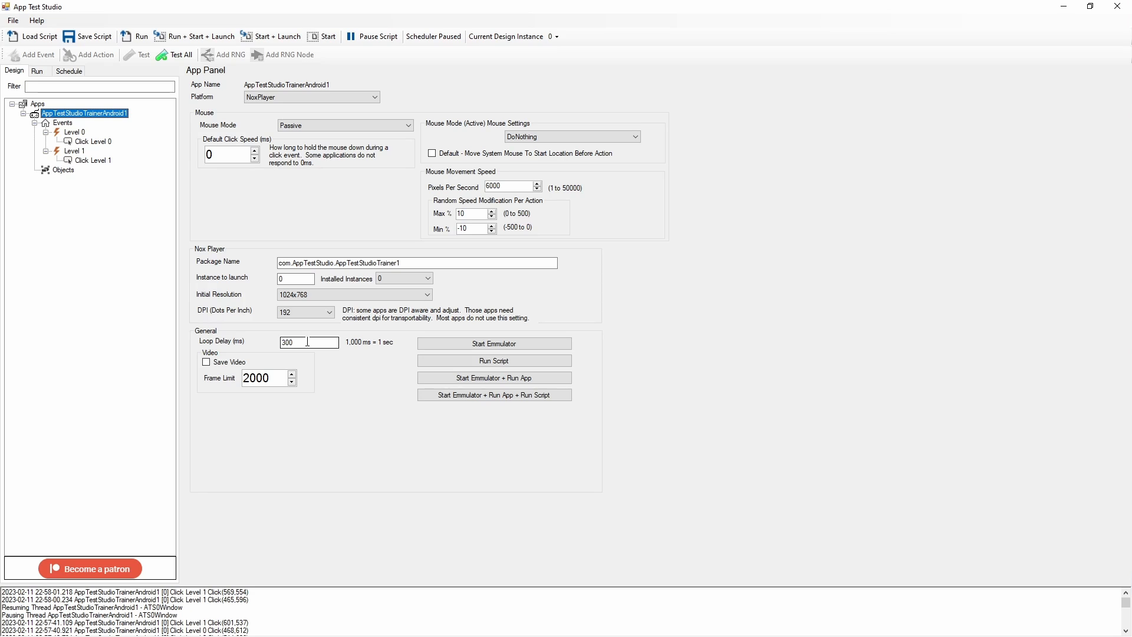
# Switch to the emulator and pause the running script with the pause shortcut
pyautogui.hotkey('alt', 'Tab')
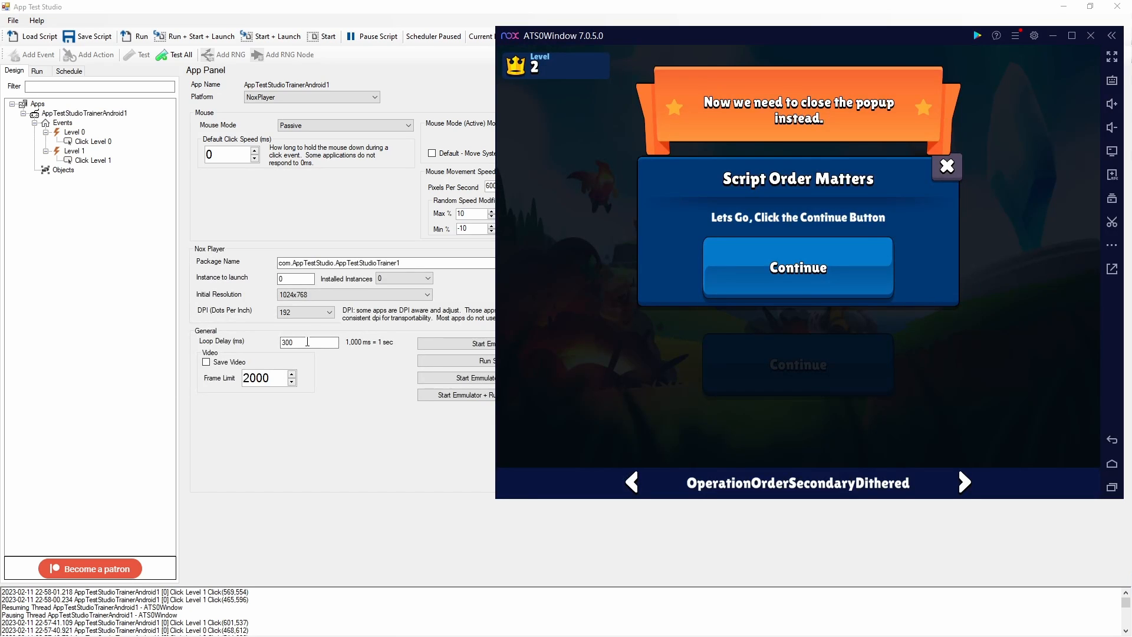
pyautogui.hotkey('alt', 'Tab')
pyautogui.hotkey('alt', 'Tab')
pyautogui.click(52, 70)
pyautogui.hotkey('alt', 'Tab')
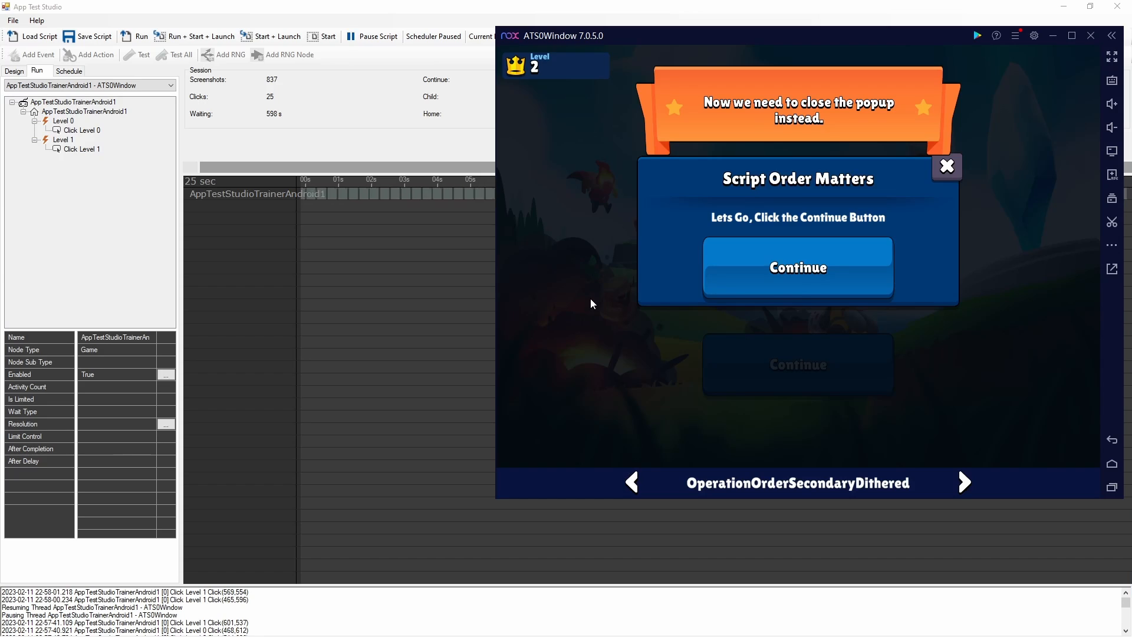
pyautogui.hotkey('ctrl', 'alt', 'shift', 'Escape')
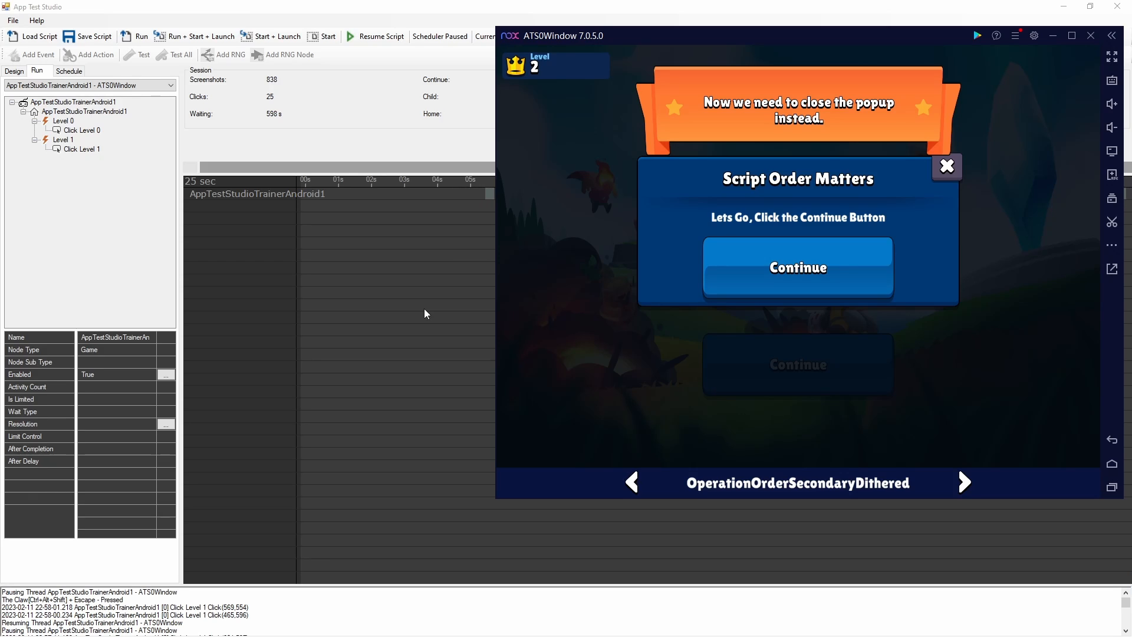
# Review the workspace keyboard shortcuts and use the toggle-scripts shortcut to resume and pause the script
pyautogui.click(423, 309)
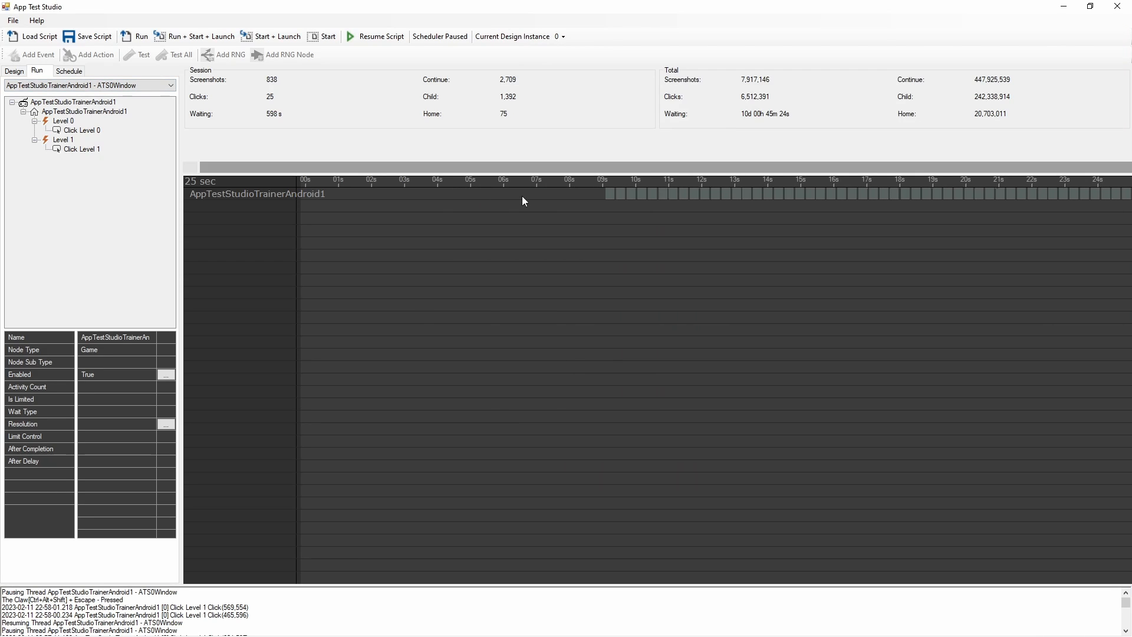
pyautogui.click(14, 70)
pyautogui.click(36, 104)
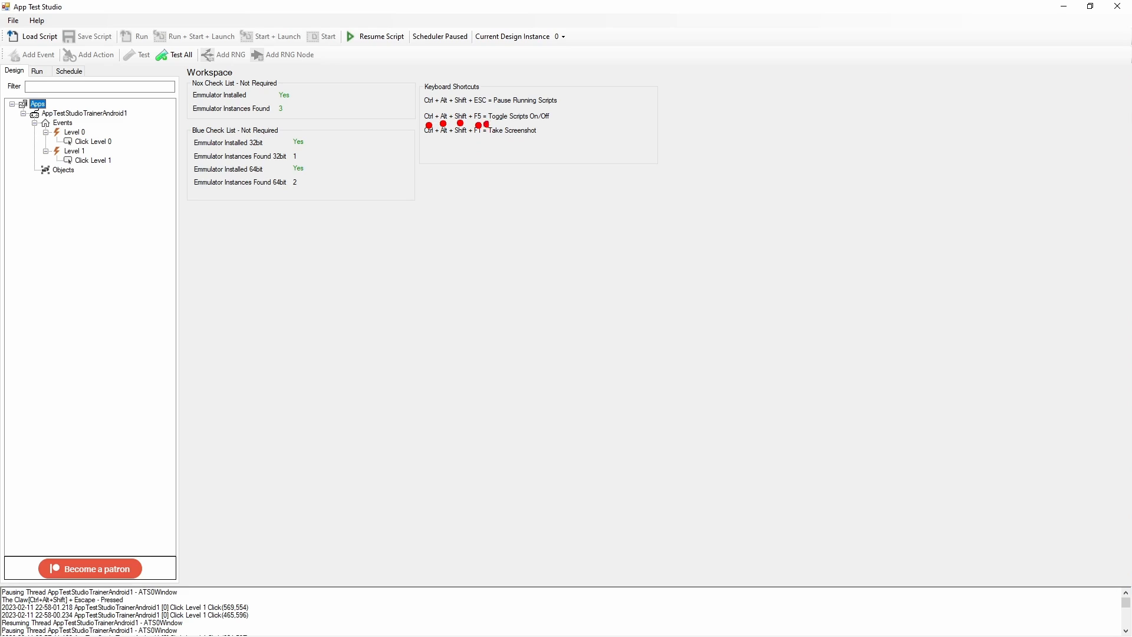
pyautogui.moveTo(491, 125)
pyautogui.mouseDown()
pyautogui.moveTo(555, 126)
pyautogui.moveTo(558, 111)
pyautogui.moveTo(488, 104)
pyautogui.moveTo(482, 127)
pyautogui.mouseUp()
pyautogui.hotkey('ctrl', 'alt', 'shift', 'F5')
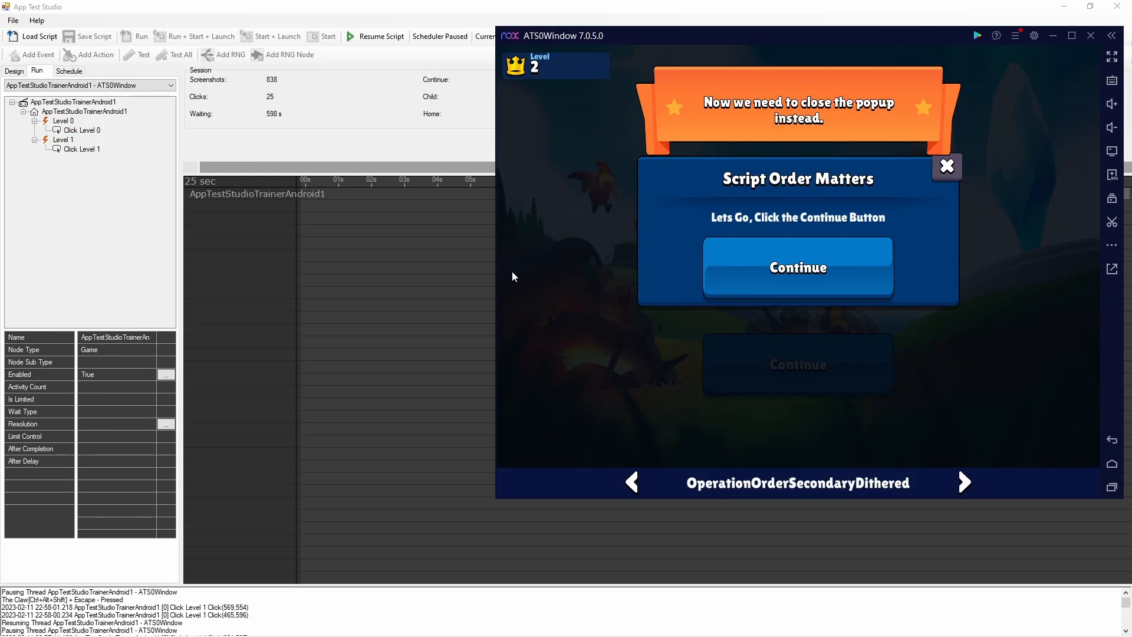
pyautogui.click(446, 271)
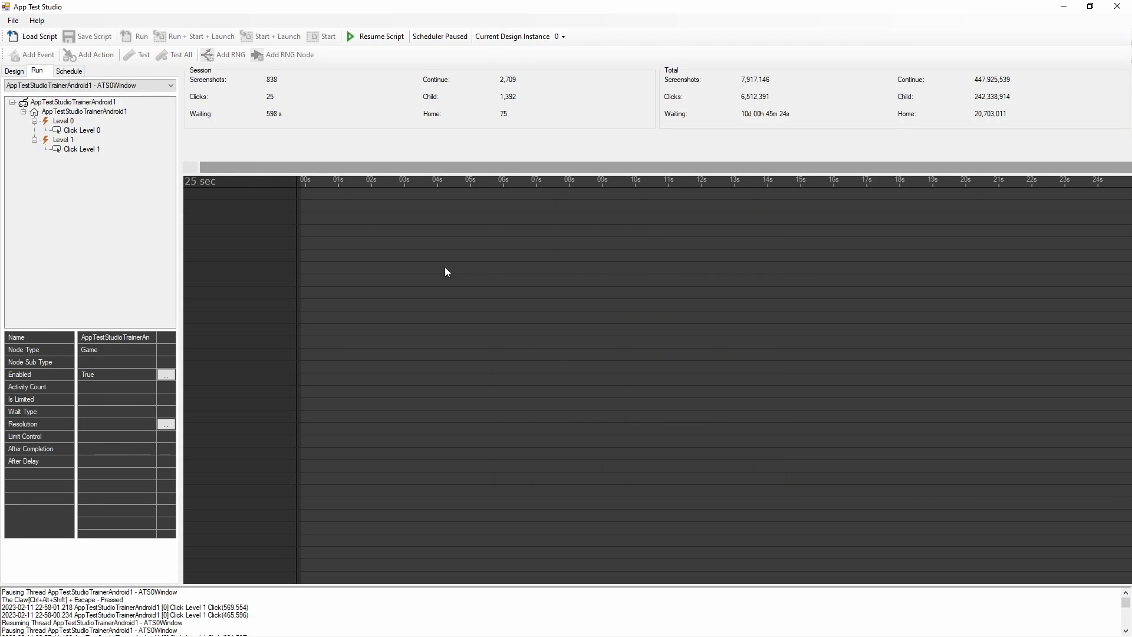
pyautogui.hotkey('ctrl', 'alt', 'shift', 'F5')
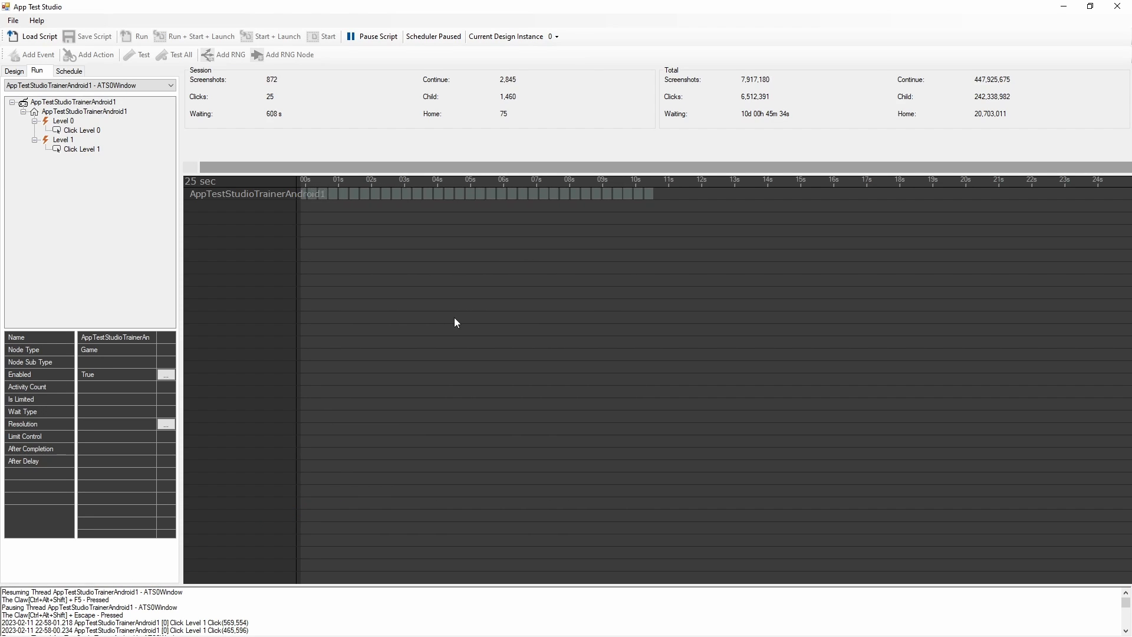
pyautogui.hotkey('ctrl', 'alt', 'shift', 'F5')
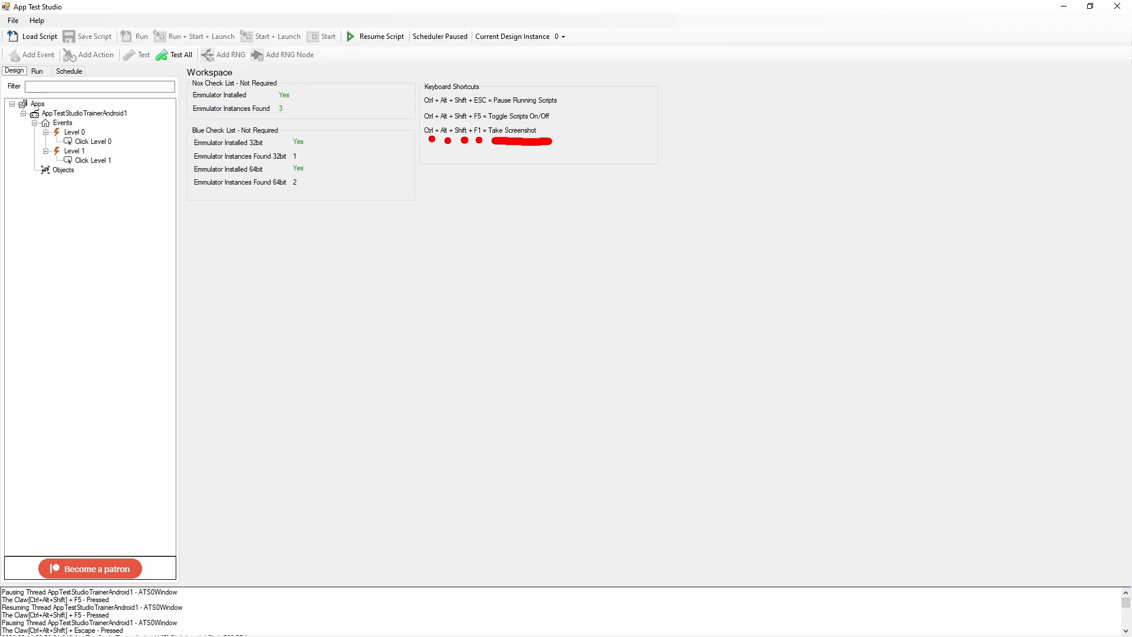
pyautogui.press('Escape')
pyautogui.hotkey('alt', 'Tab')
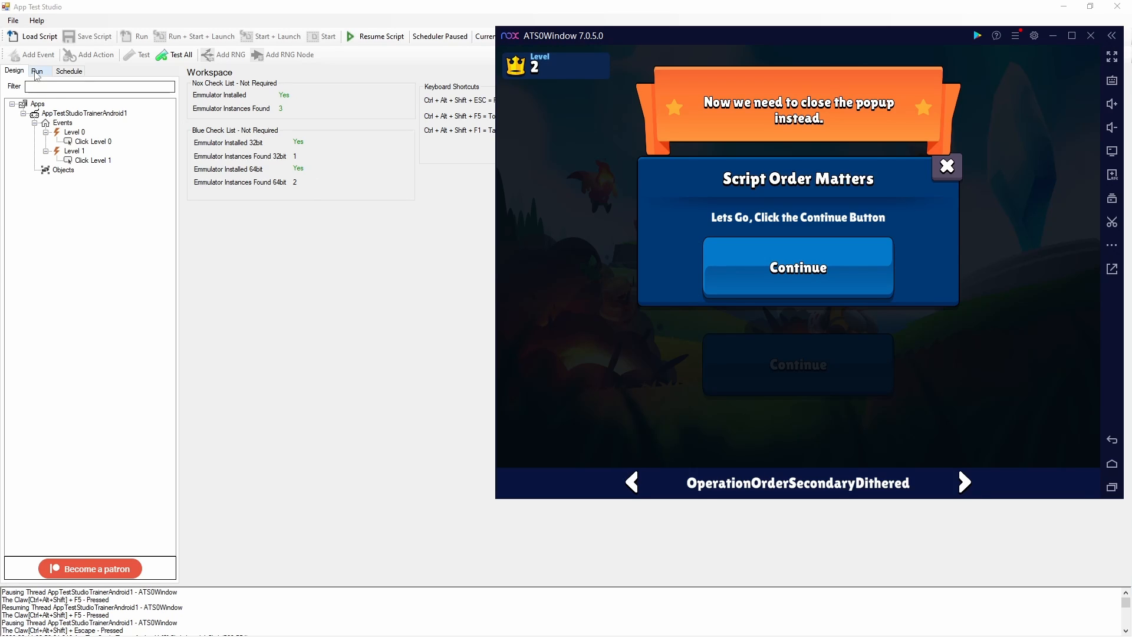
# Capture the emulator's Level 2 screen as a new event and name it Level 2
pyautogui.click(69, 124)
pyautogui.click(74, 132)
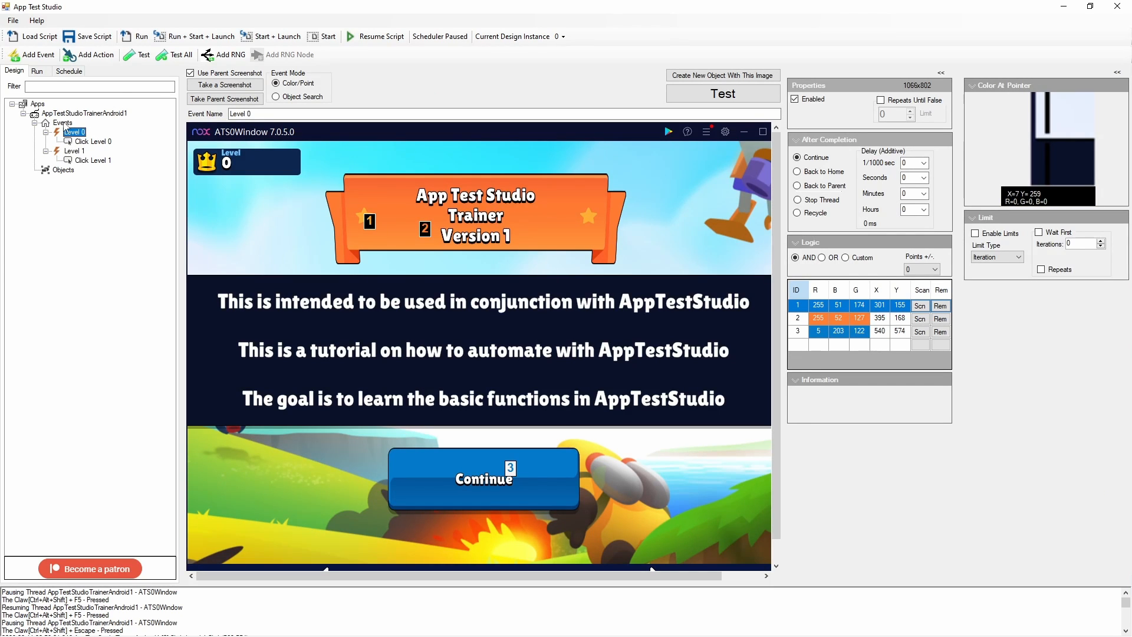
pyautogui.hotkey('alt', 'Tab')
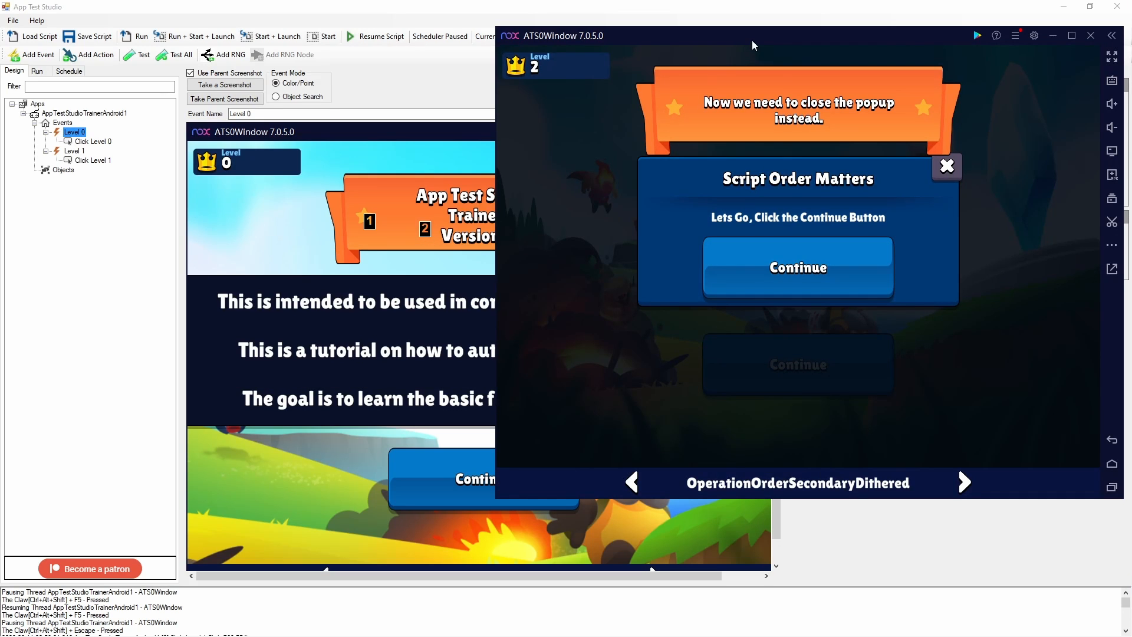
pyautogui.moveTo(753, 41); pyautogui.dragTo(727, 48)
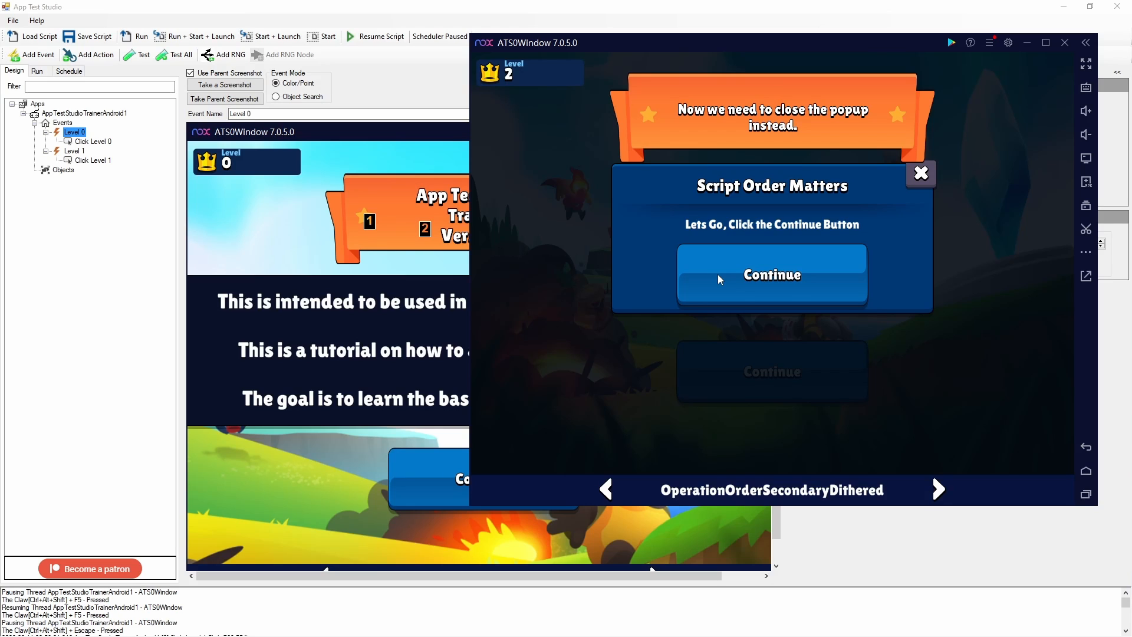
pyautogui.hotkey('ctrl', 'alt', 'shift', 'e')
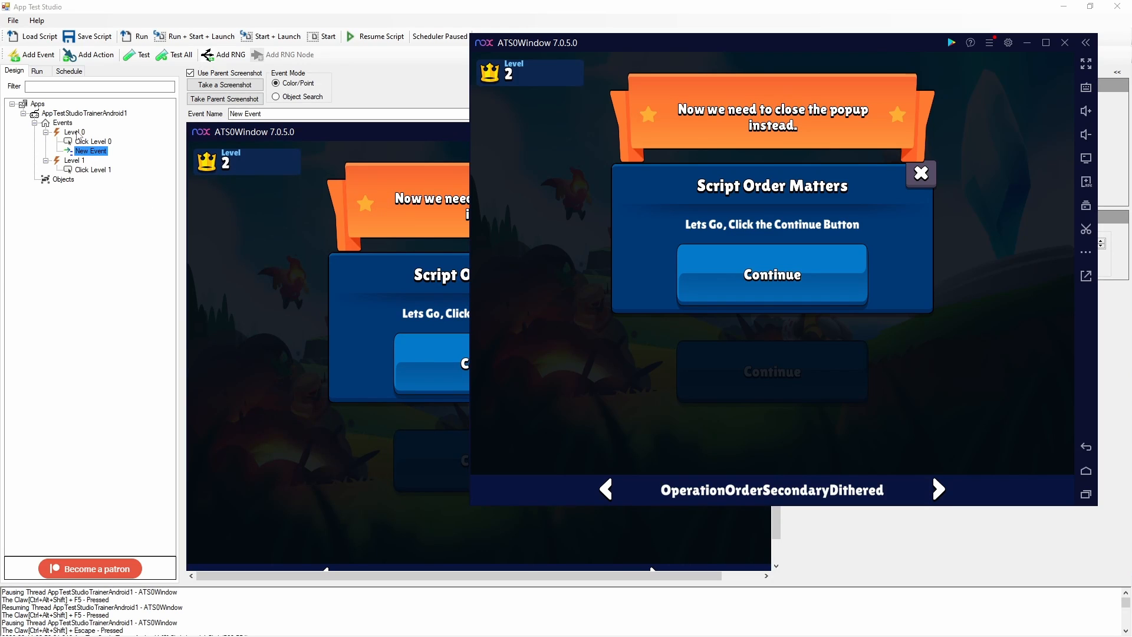
pyautogui.click(85, 154)
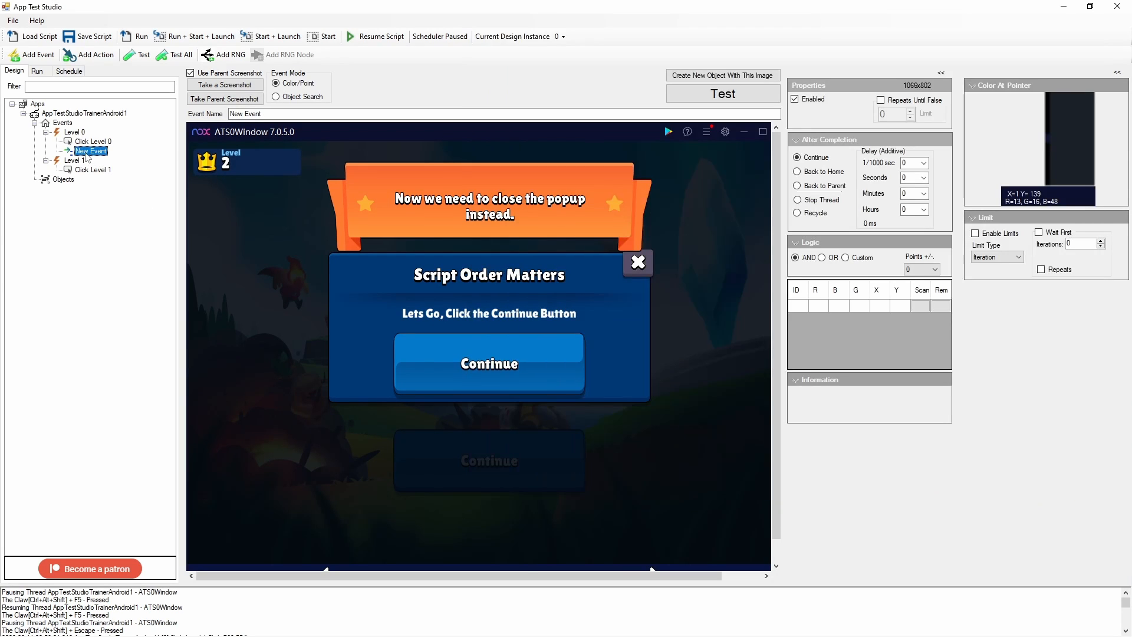
pyautogui.moveTo(265, 113); pyautogui.dragTo(151, 118)
pyautogui.write('Level 2')
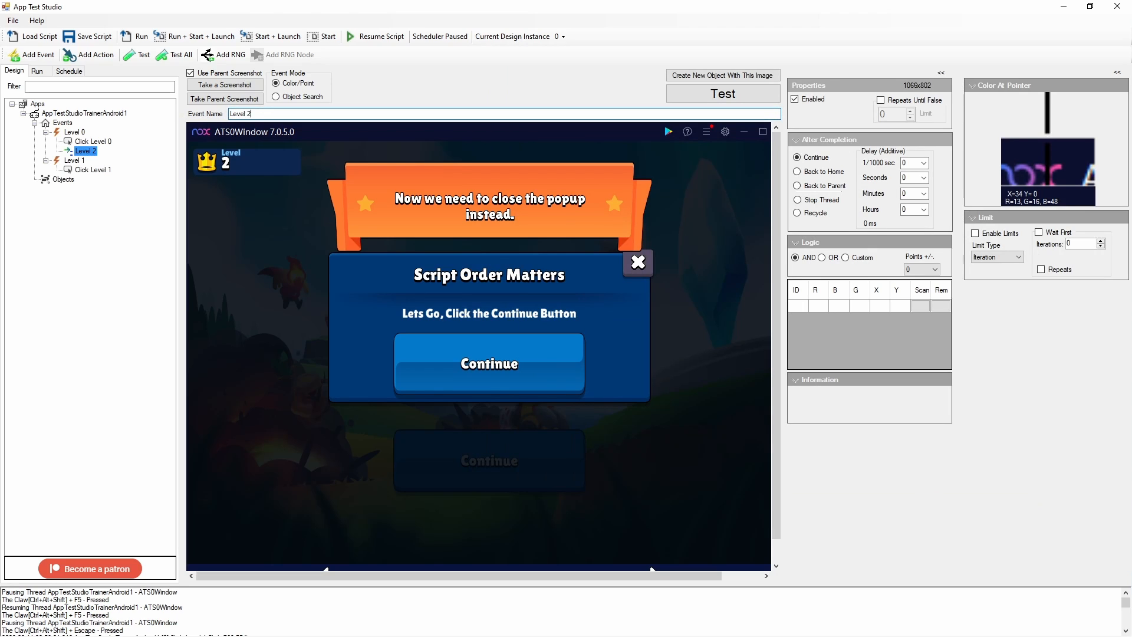
# Reorder the Level 2 event so it sits as a top-level event after Level 1
pyautogui.click(92, 142)
pyautogui.click(83, 151)
pyautogui.click(77, 134)
pyautogui.click(86, 152)
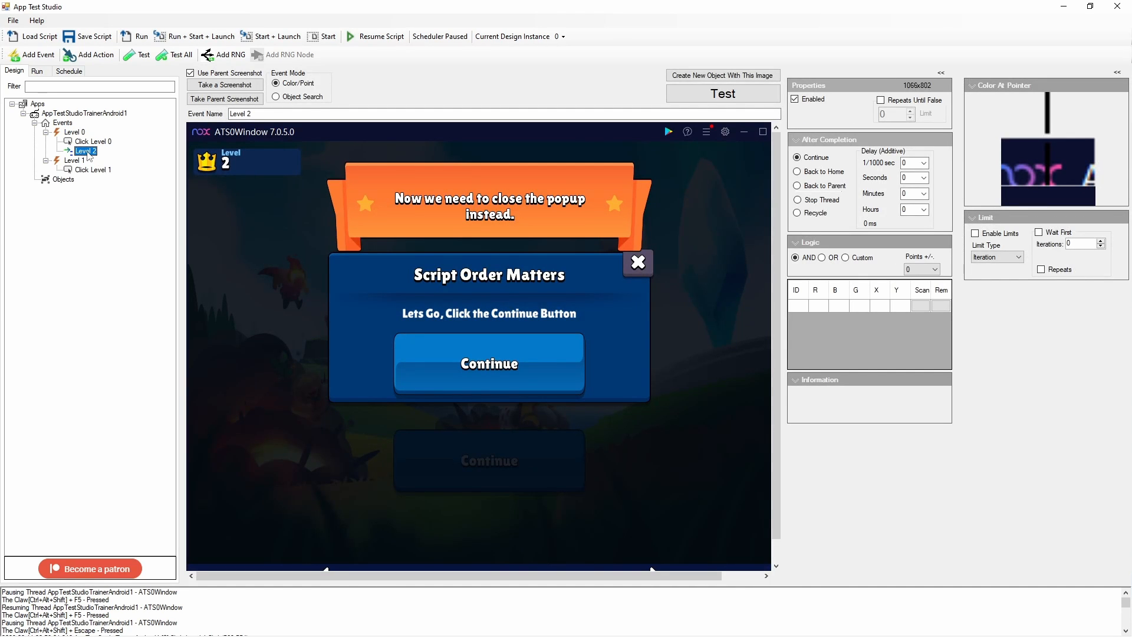
pyautogui.moveTo(90, 153); pyautogui.dragTo(75, 125)
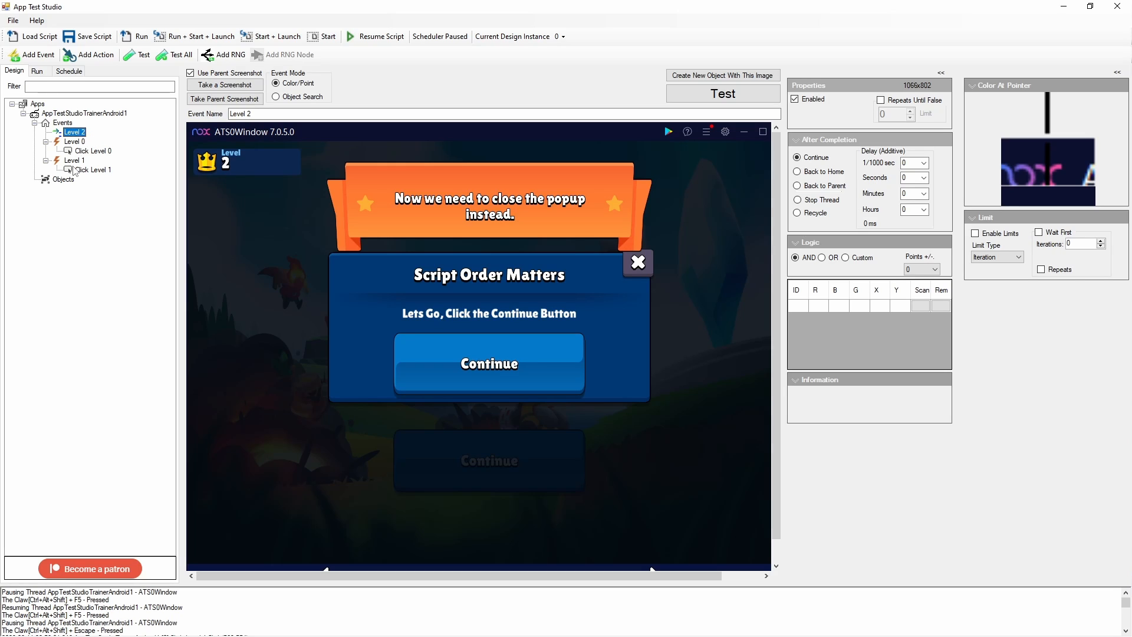
pyautogui.rightClick(75, 135)
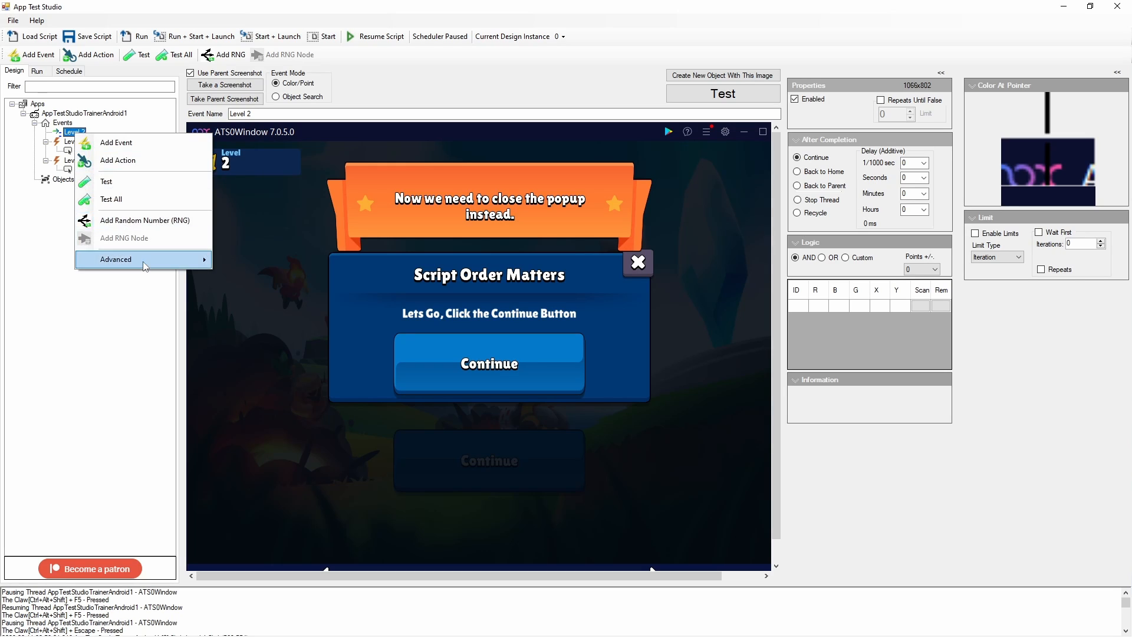
pyautogui.moveTo(156, 262)
pyautogui.moveTo(257, 259)
pyautogui.click(298, 271)
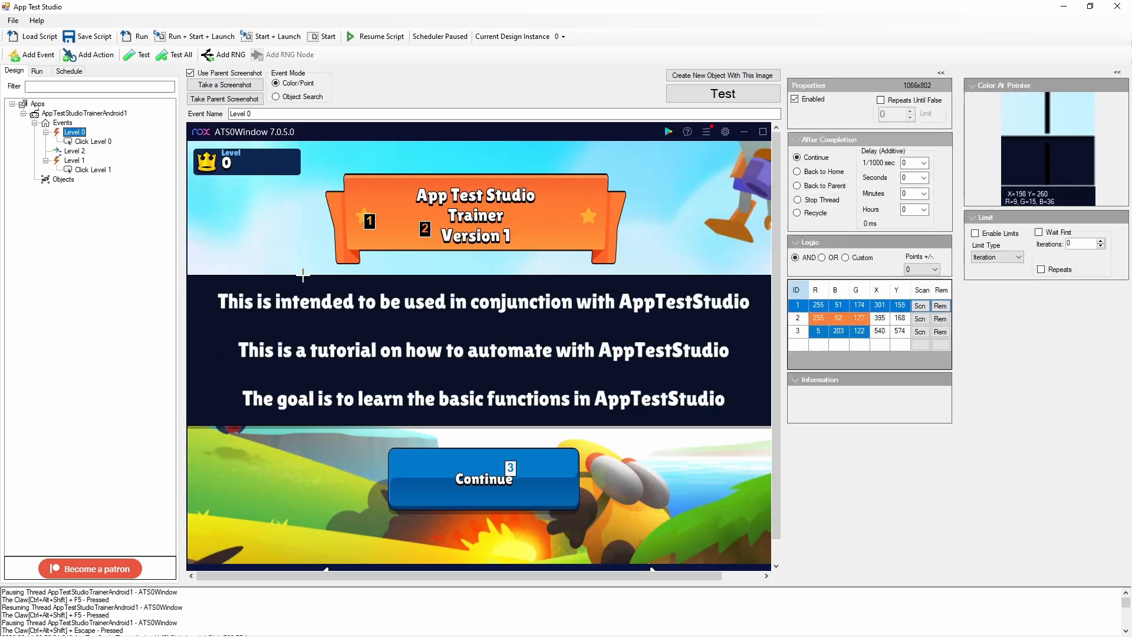
pyautogui.click(74, 151)
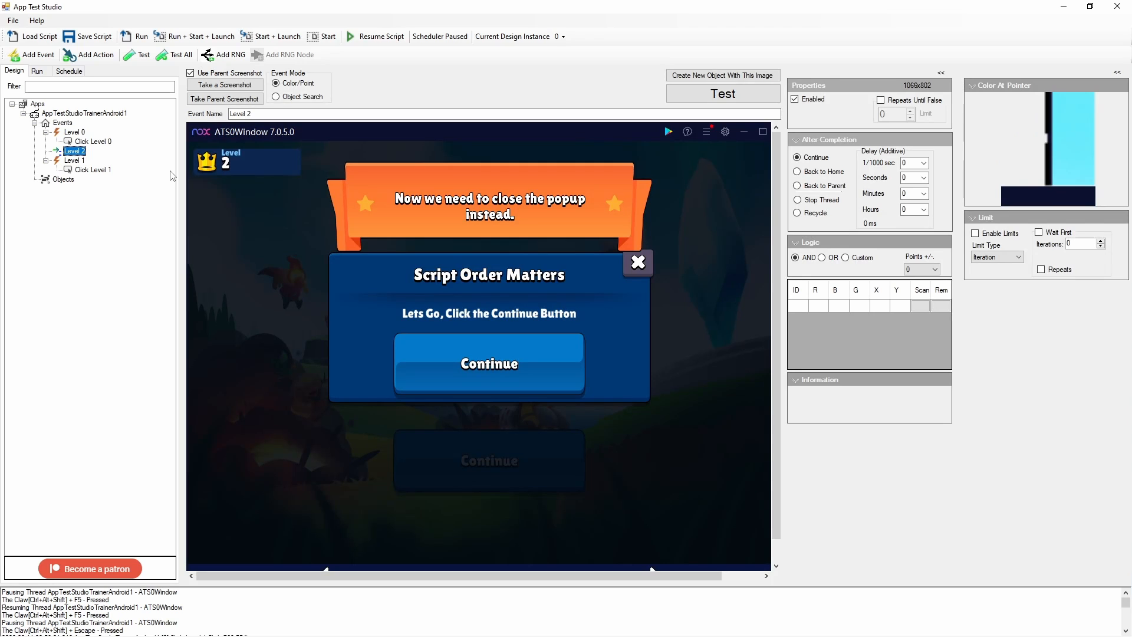
pyautogui.hotkey('ctrl', 'Down')
pyautogui.hotkey('ctrl', 'Up')
pyautogui.hotkey('ctrl', 'Up')
pyautogui.hotkey('ctrl', 'Down')
pyautogui.hotkey('ctrl', 'Down')
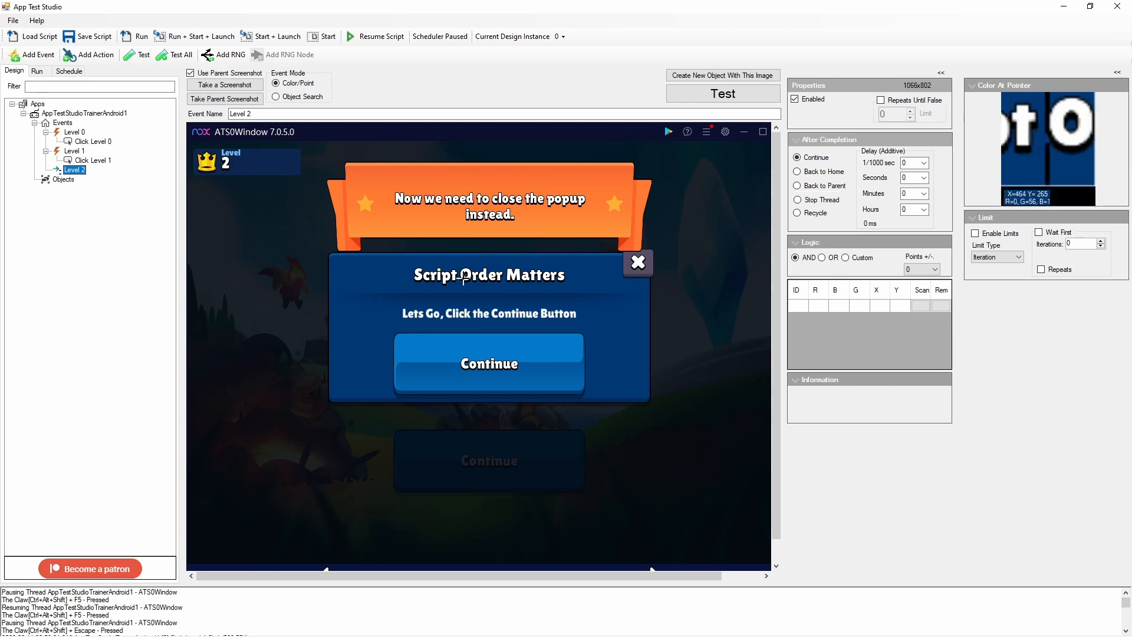
# Add ten color points along the 'Script Order Matters' title on the Level 2 screenshot
pyautogui.click(579, 273)
pyautogui.click(559, 275)
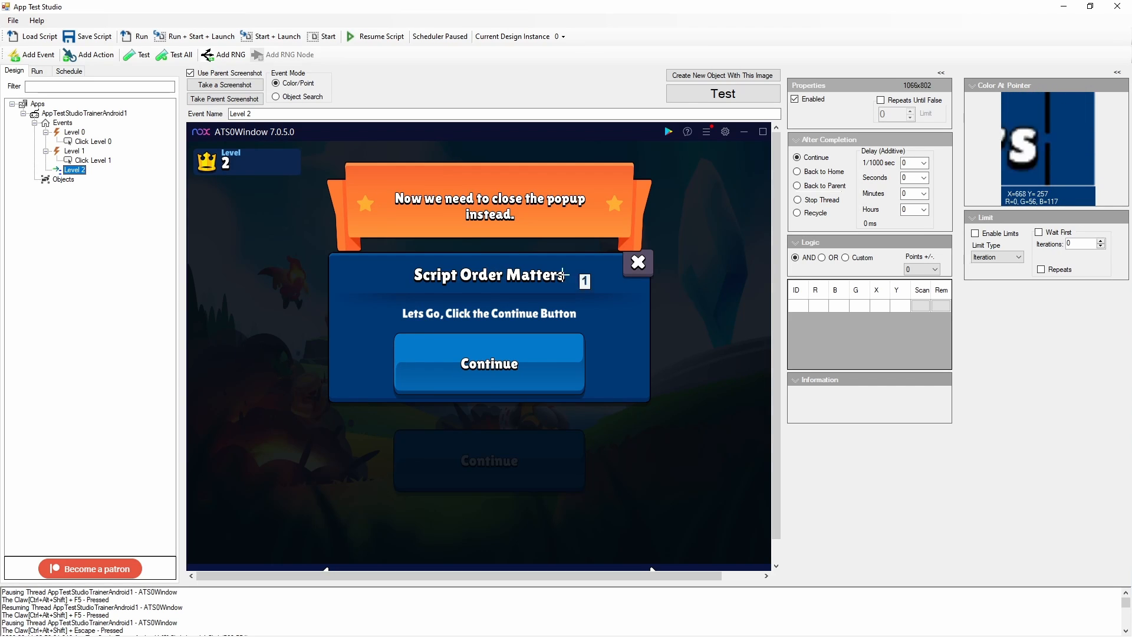
pyautogui.click(545, 274)
pyautogui.click(524, 273)
pyautogui.click(507, 275)
pyautogui.click(478, 276)
pyautogui.click(458, 279)
pyautogui.click(429, 277)
pyautogui.click(409, 277)
pyautogui.click(397, 278)
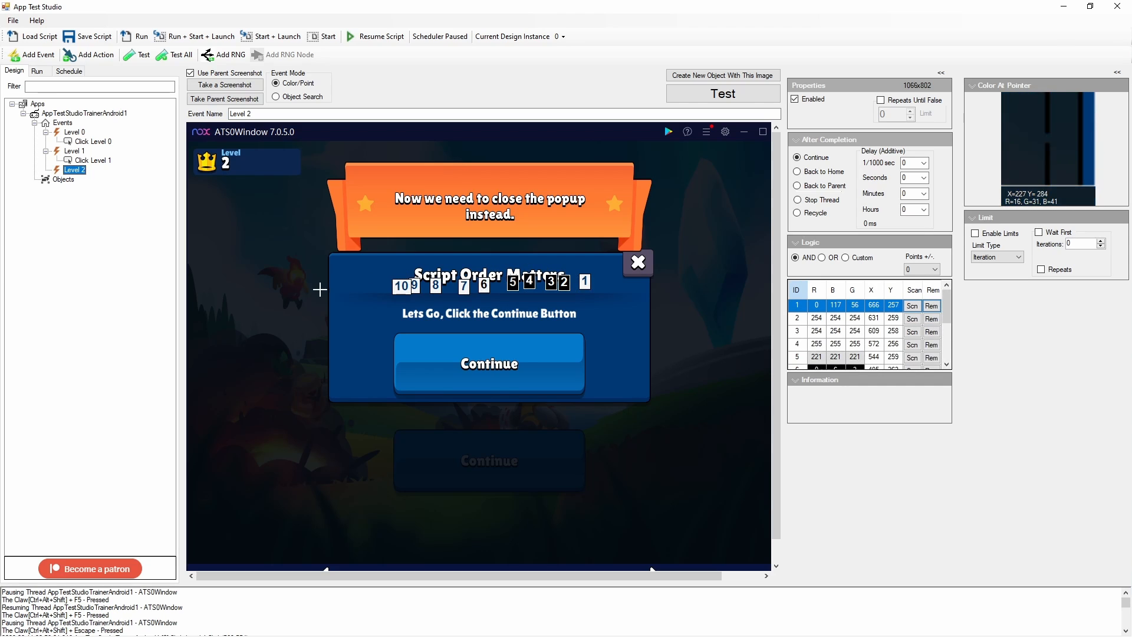
pyautogui.scroll(-3, 830, 341)
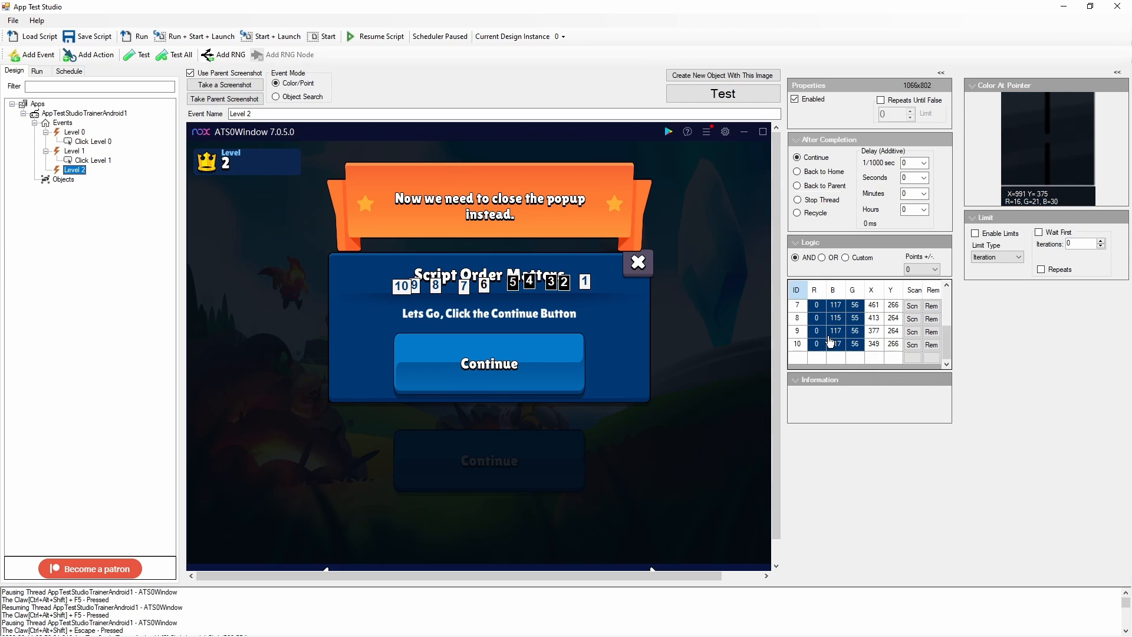
pyautogui.scroll(3, 830, 342)
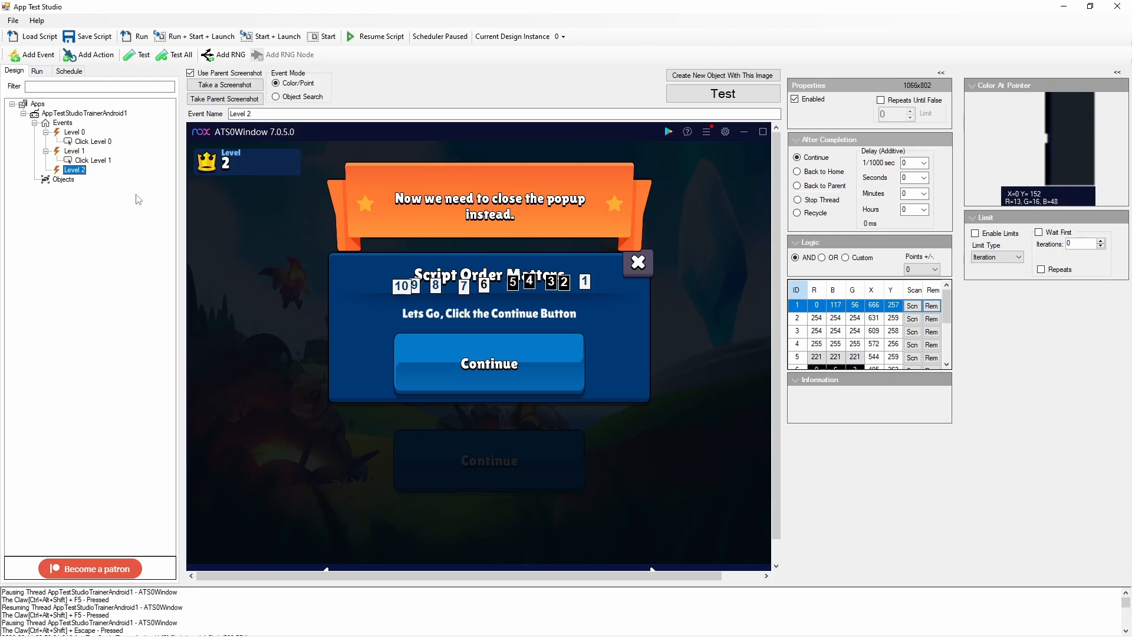
# Add a click action to the Level 2 event covering the popup's Continue button, then test it
pyautogui.rightClick(80, 172)
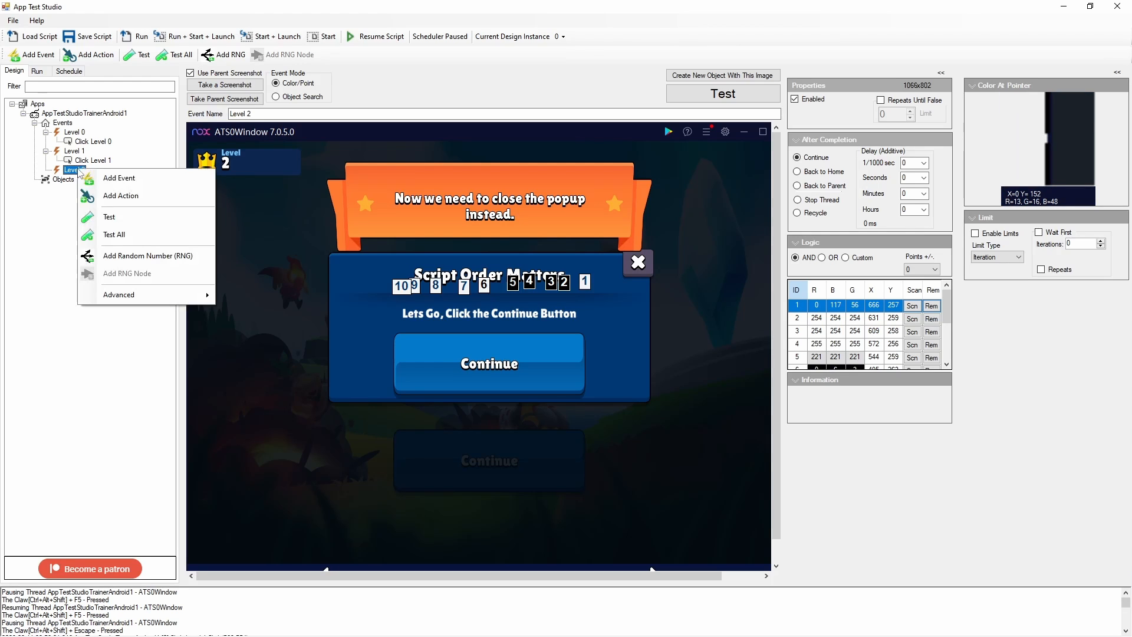
pyautogui.click(103, 194)
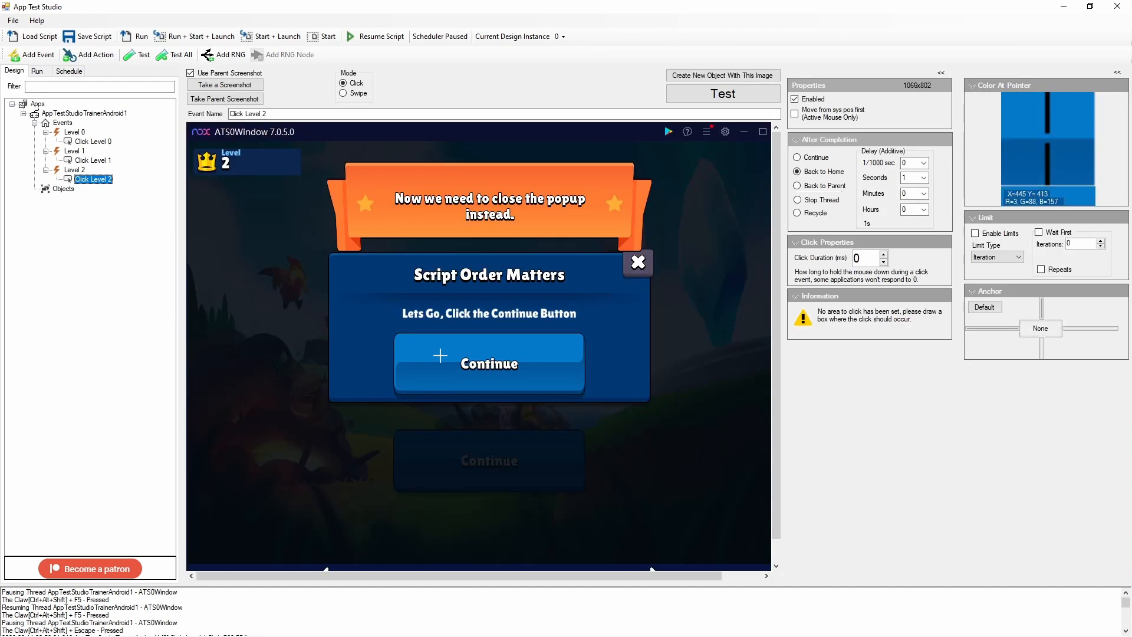
pyautogui.moveTo(395, 334); pyautogui.dragTo(579, 393)
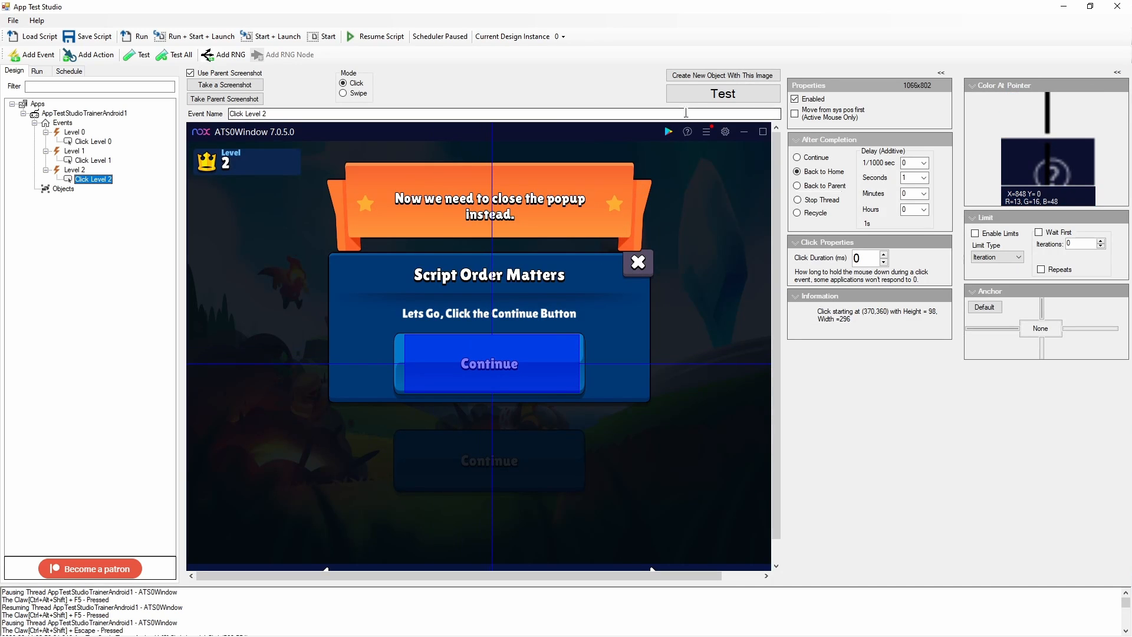
pyautogui.click(722, 96)
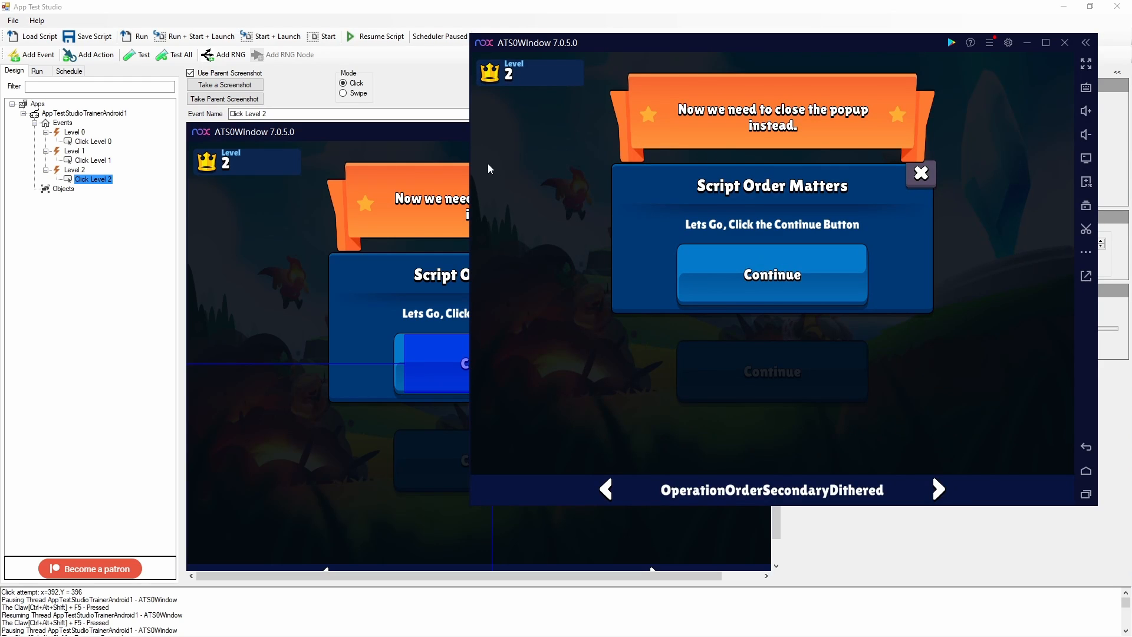
# Restart the App Test Studio Trainer app in the emulator and continue past its license screen
pyautogui.click(436, 82)
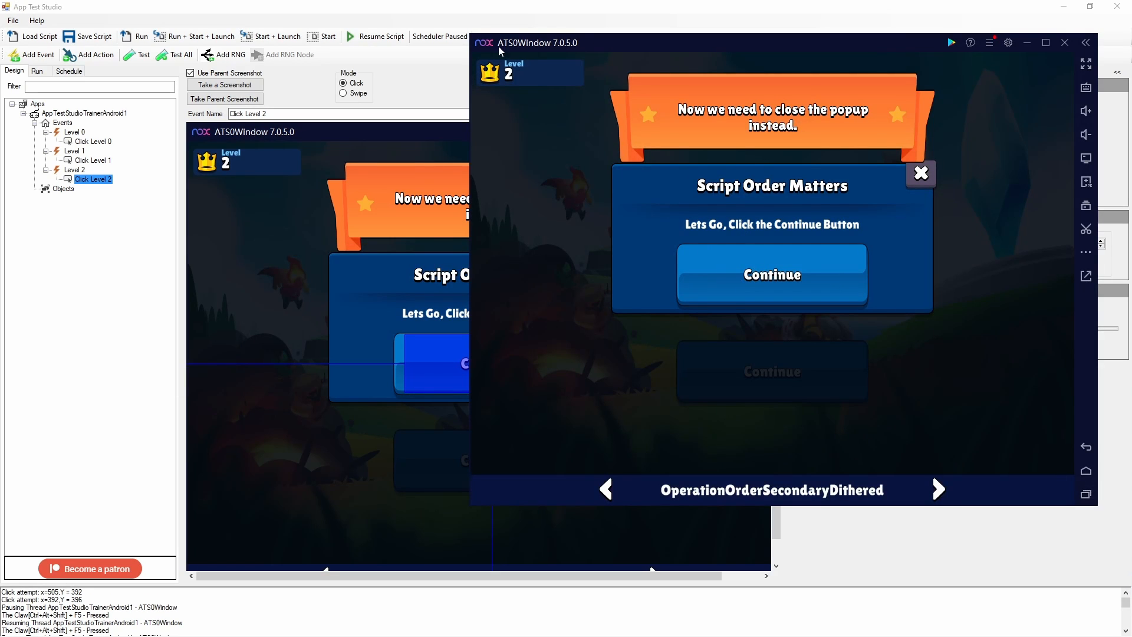
pyautogui.moveTo(565, 46); pyautogui.dragTo(547, 47)
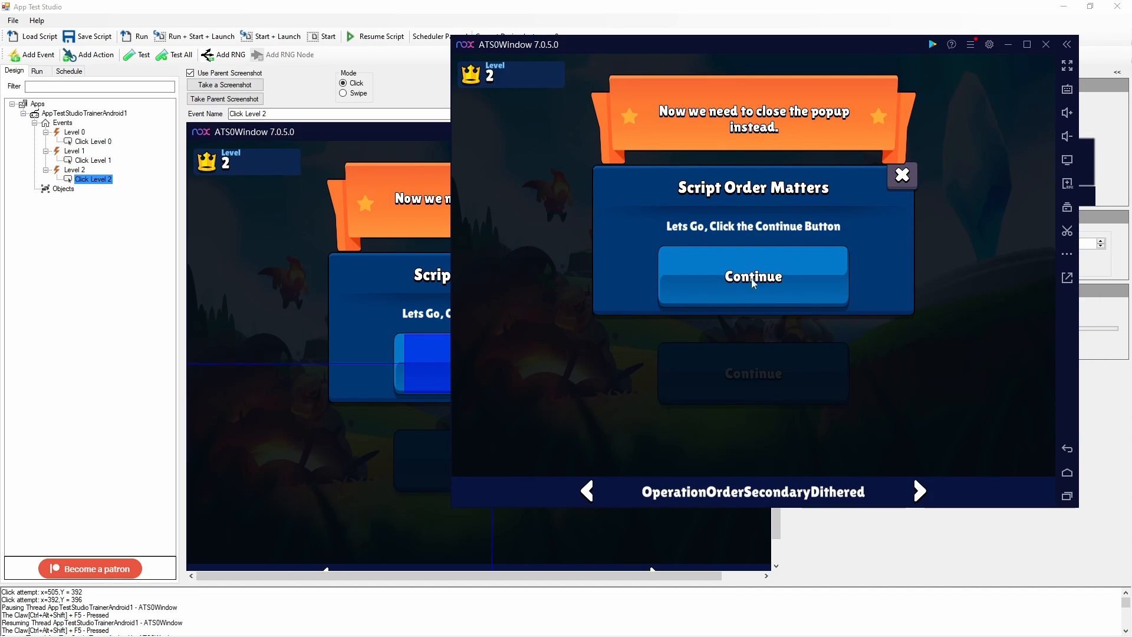
pyautogui.click(1067, 496)
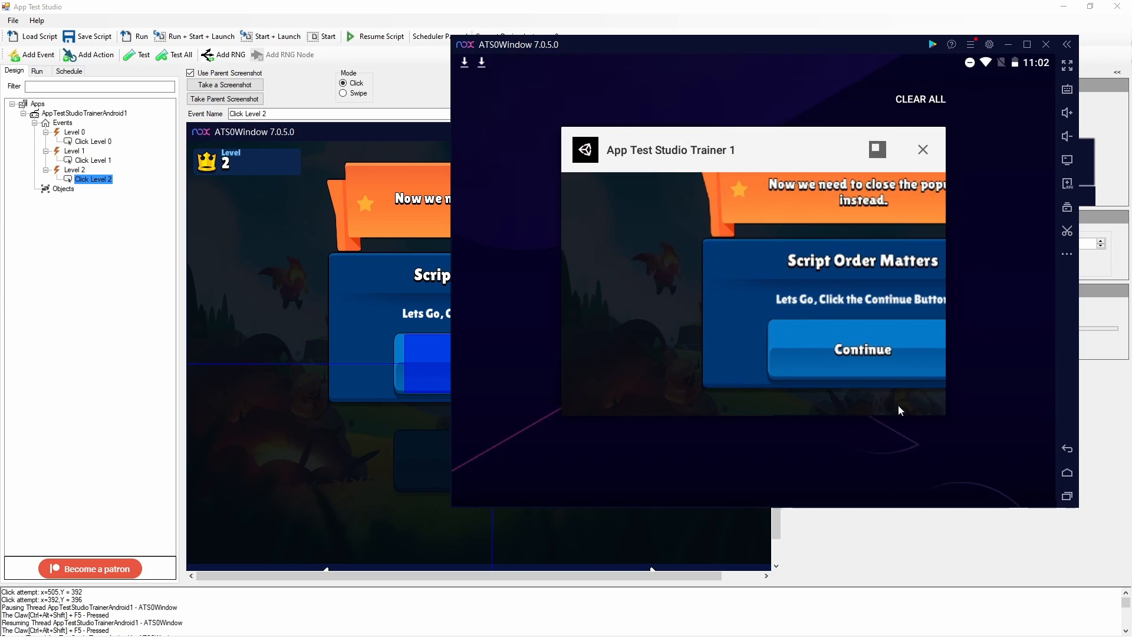
pyautogui.moveTo(662, 157); pyautogui.dragTo(997, 158)
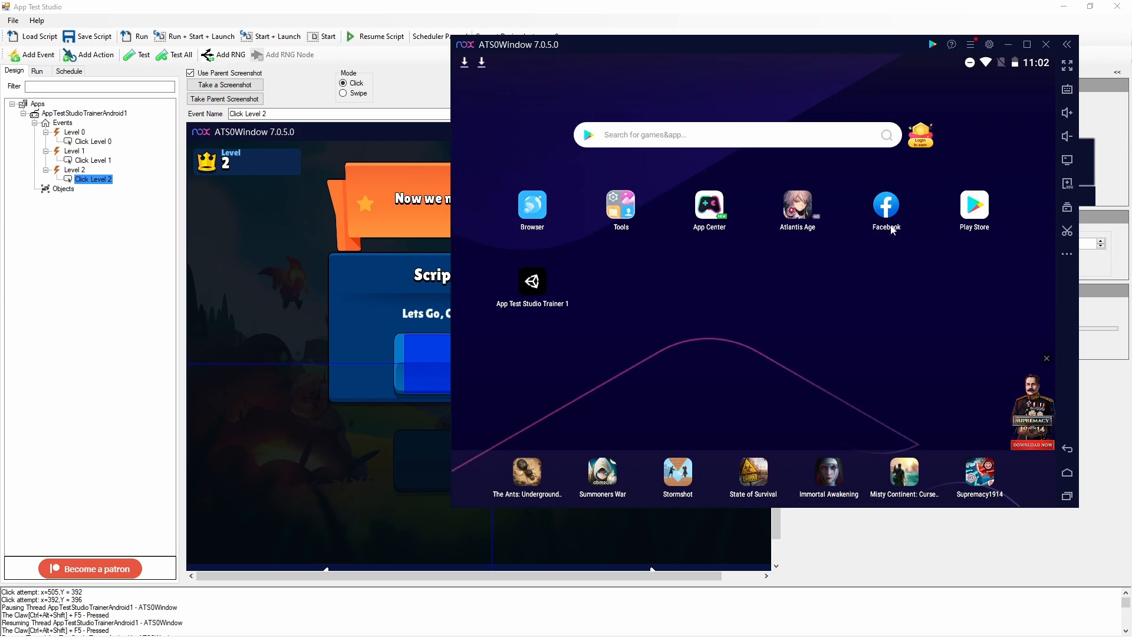
pyautogui.click(533, 281)
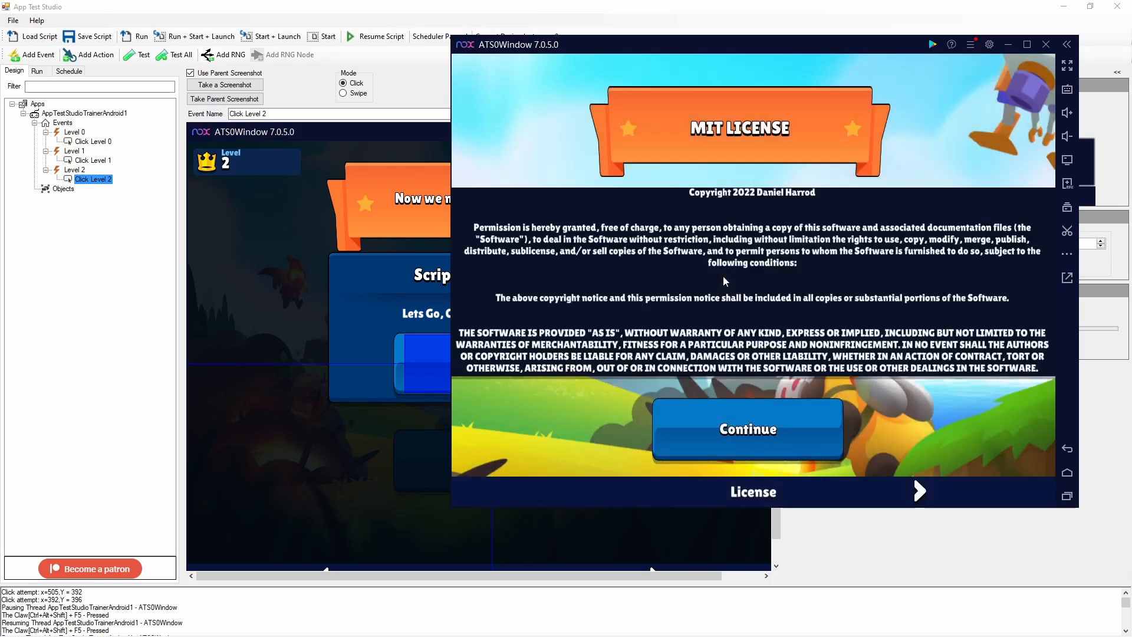
pyautogui.click(744, 430)
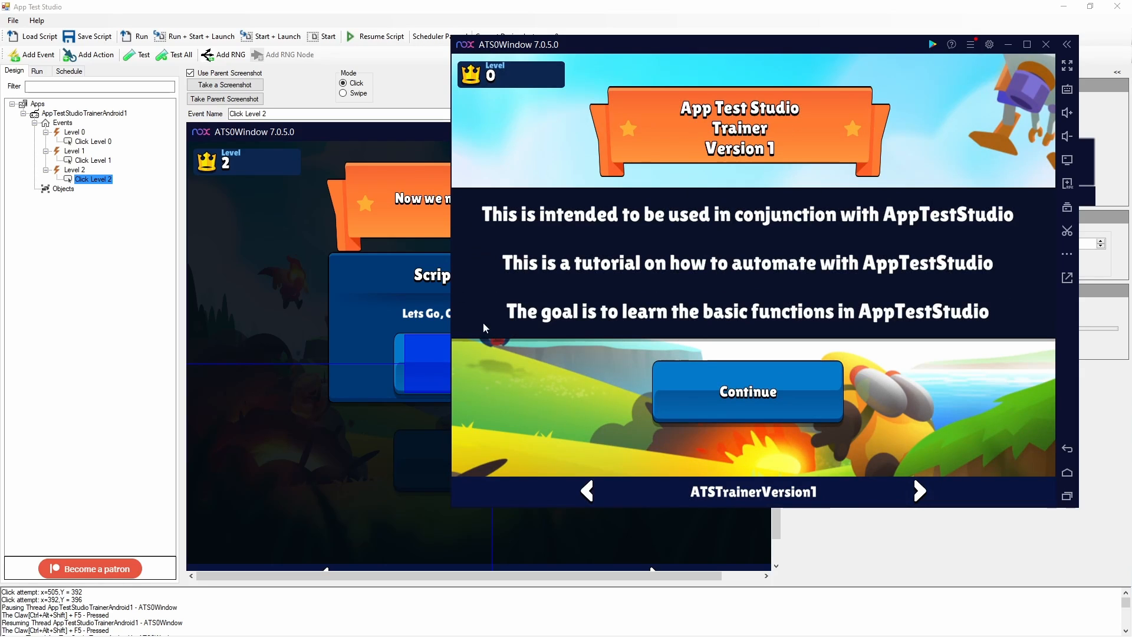
# Run the script, pause it, and review the run timeline of clicks per action
pyautogui.click(135, 38)
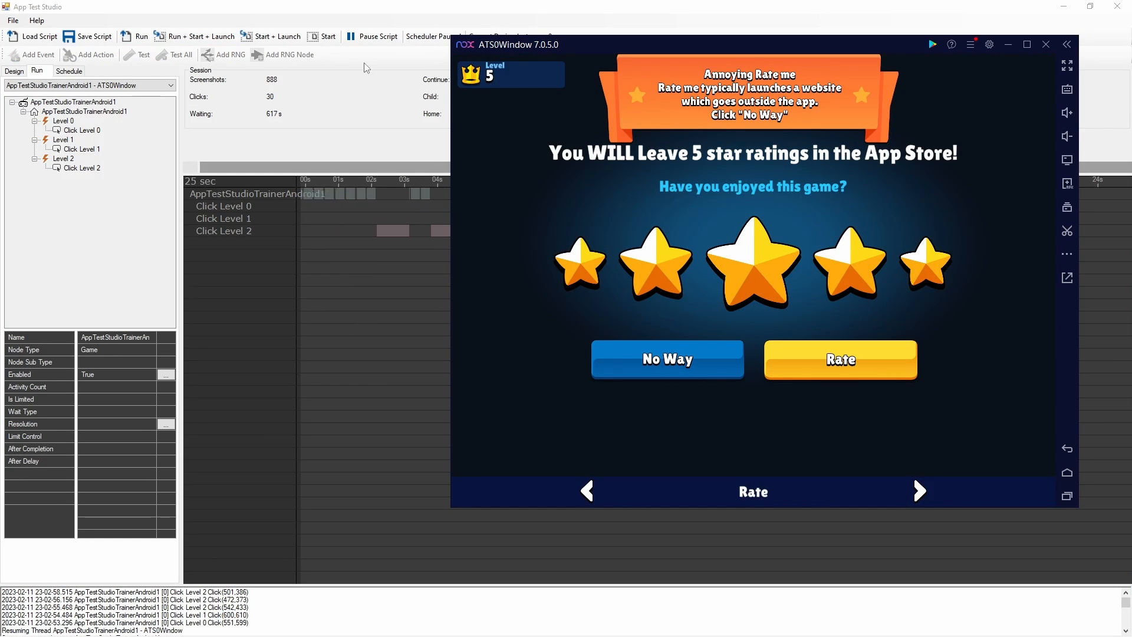
pyautogui.click(372, 36)
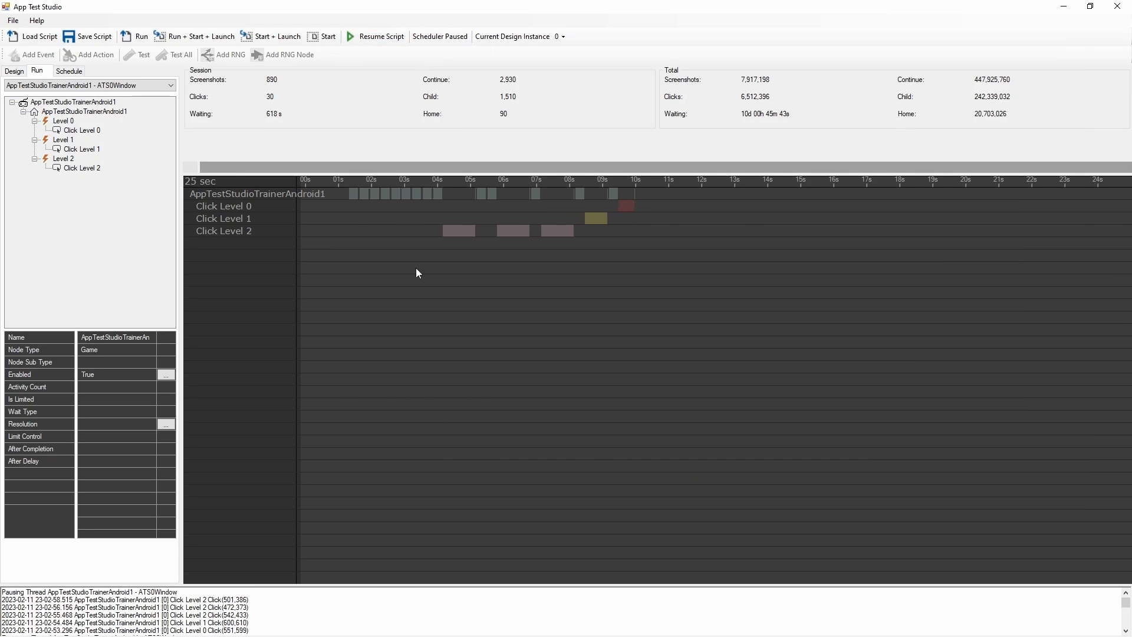
pyautogui.hotkey('alt', 'Tab')
pyautogui.click(416, 276)
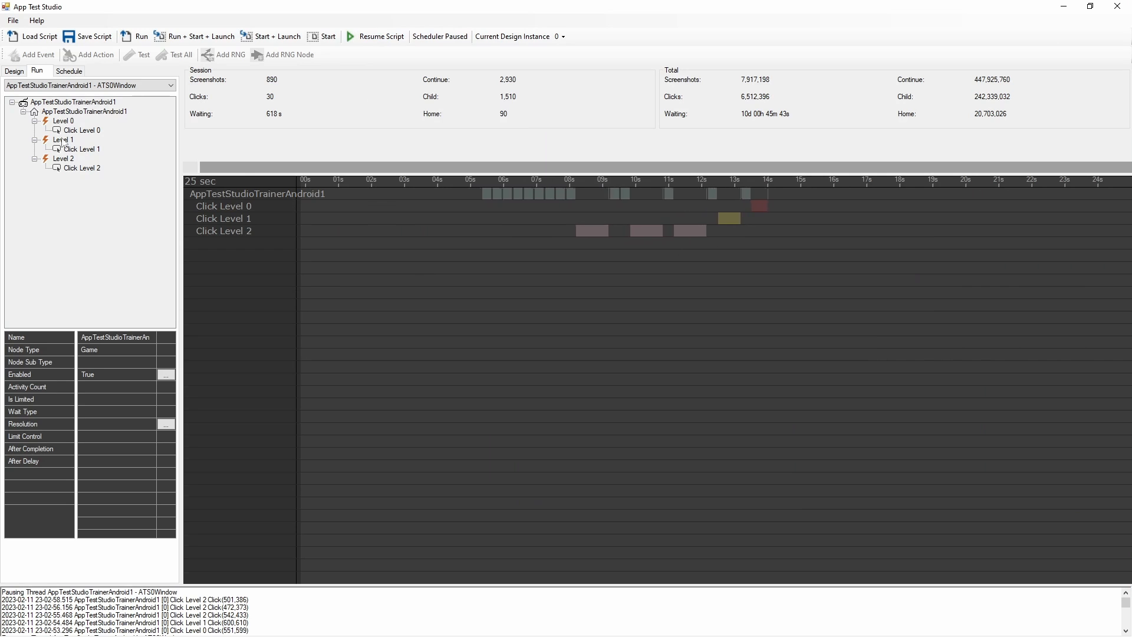
# Set the Click Level 0 action's after-completion delay to 0 milliseconds and 1 second
pyautogui.click(14, 71)
pyautogui.click(62, 122)
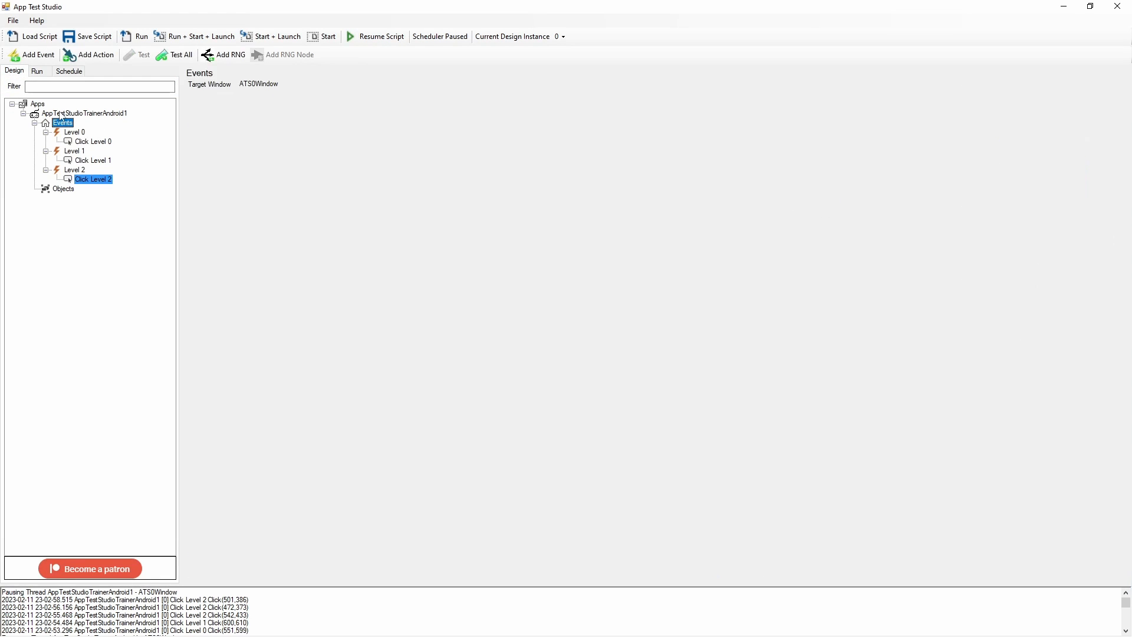
pyautogui.click(62, 113)
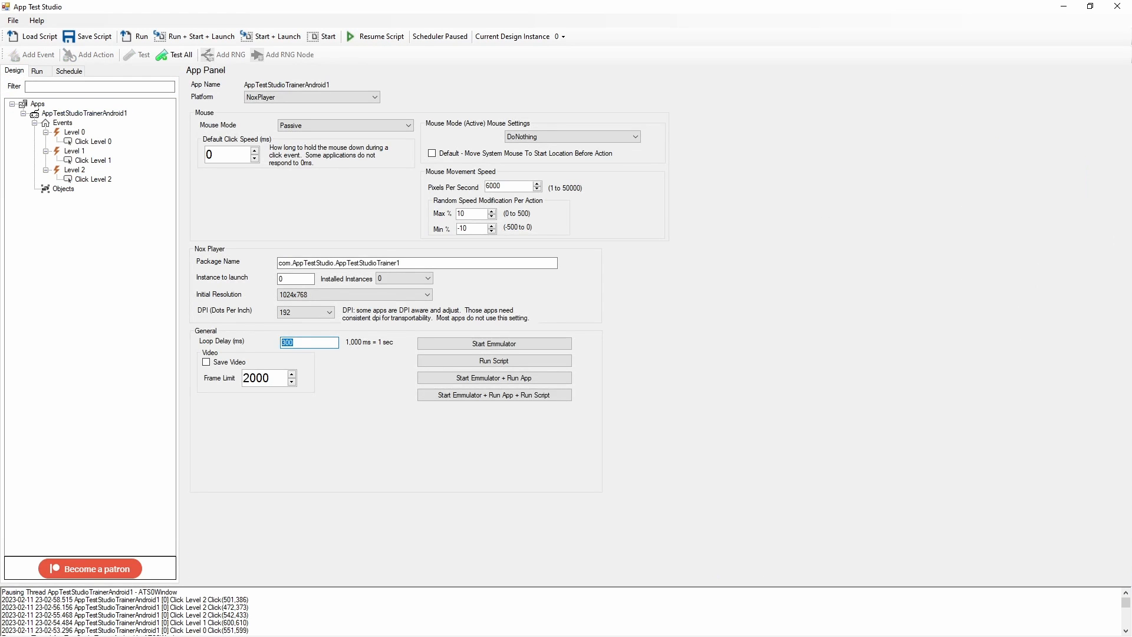
pyautogui.click(70, 140)
pyautogui.click(924, 164)
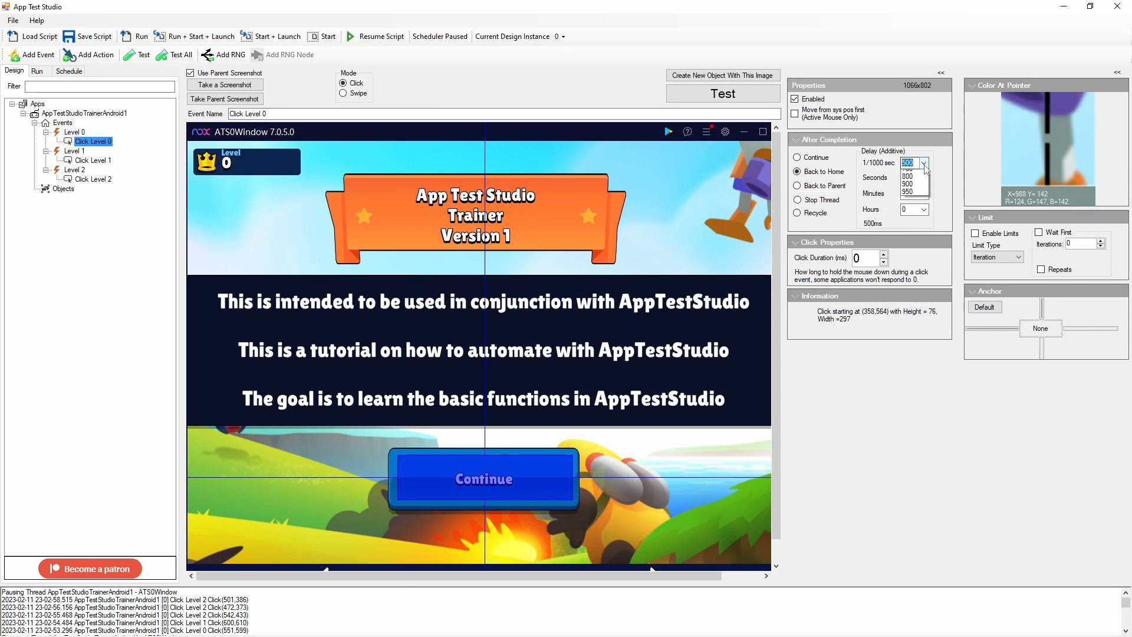
pyautogui.click(917, 174)
pyautogui.click(924, 178)
pyautogui.click(915, 196)
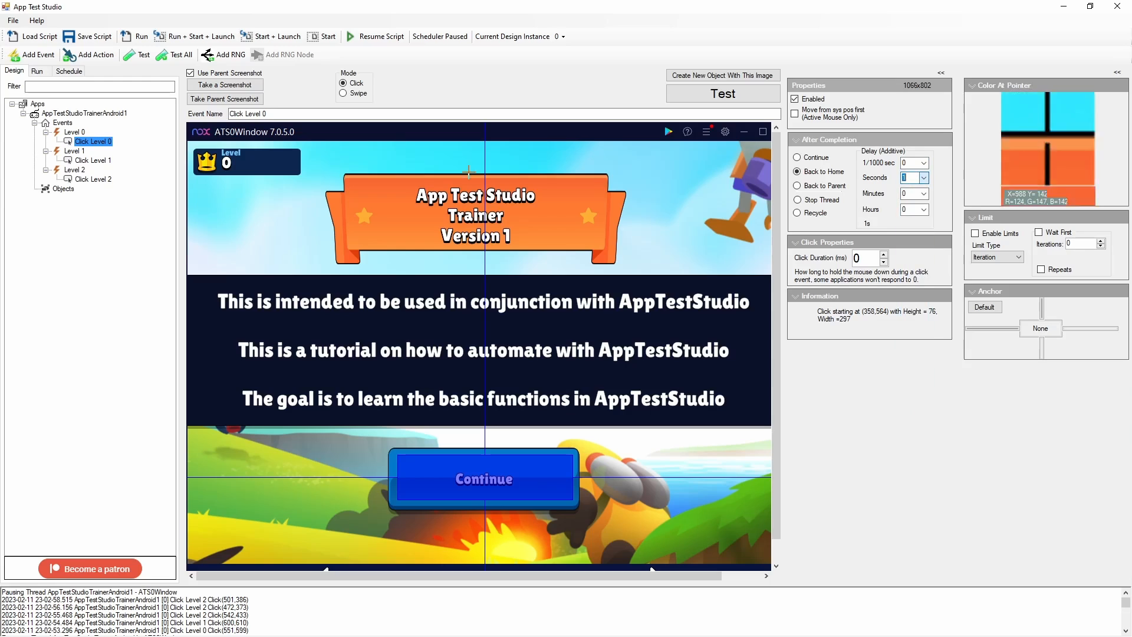
# Set the Click Level 1 action's after-completion delay to 0 milliseconds and 1 second
pyautogui.click(93, 160)
pyautogui.click(923, 165)
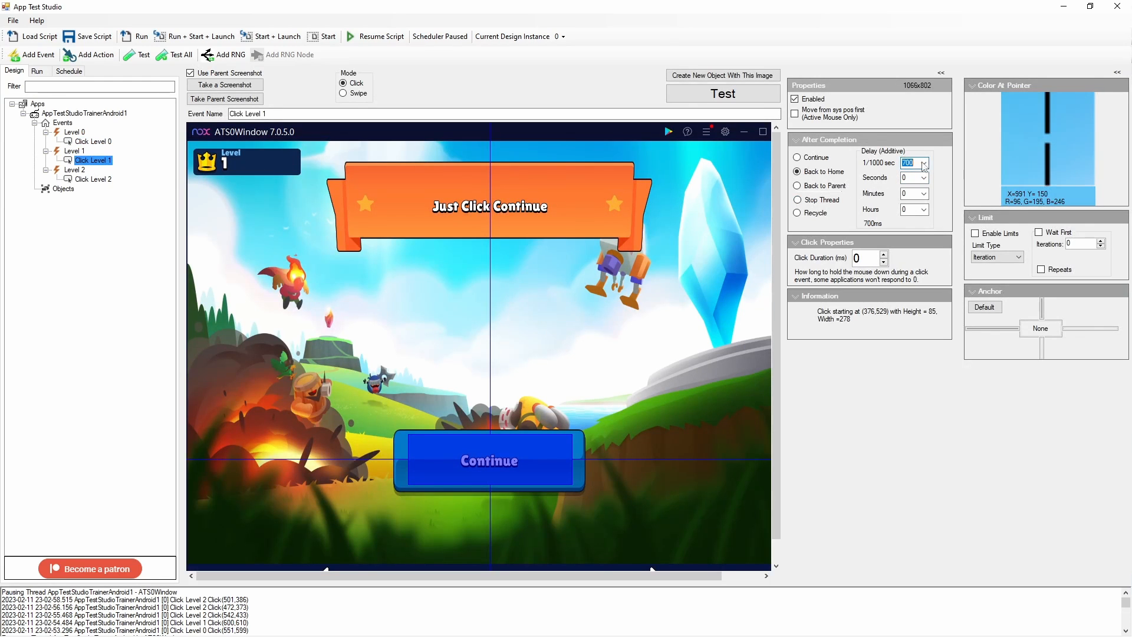
pyautogui.click(924, 165)
pyautogui.click(905, 174)
pyautogui.click(924, 178)
pyautogui.click(916, 195)
# Check the Click Level 2 delay and step the trainer game back to the Level 3 screen
pyautogui.click(82, 180)
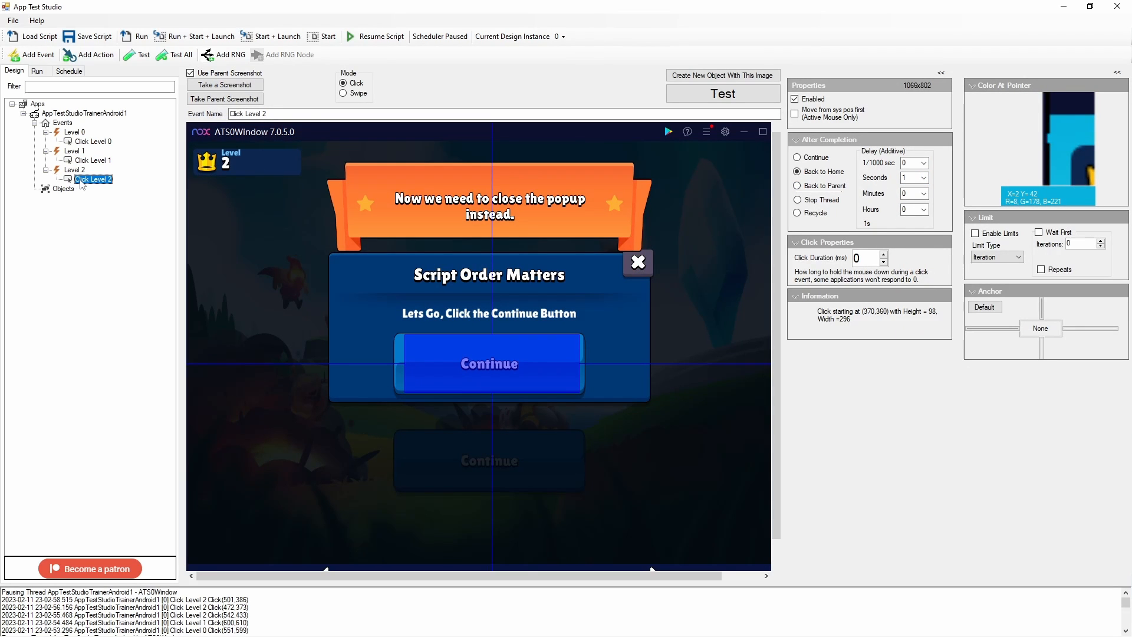
pyautogui.click(75, 170)
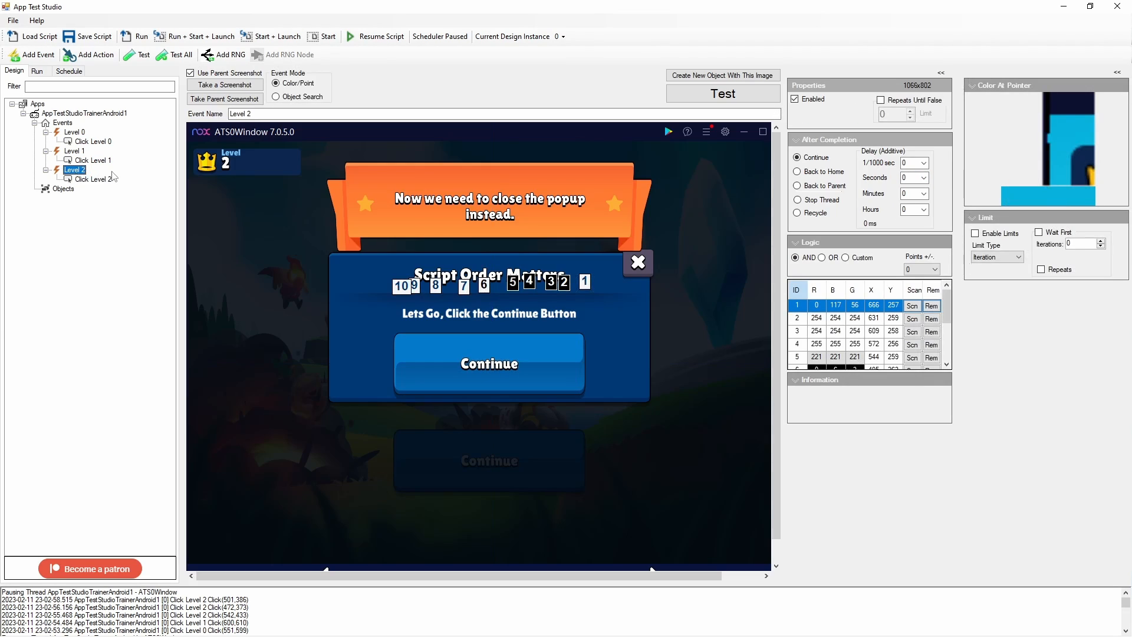
pyautogui.click(93, 180)
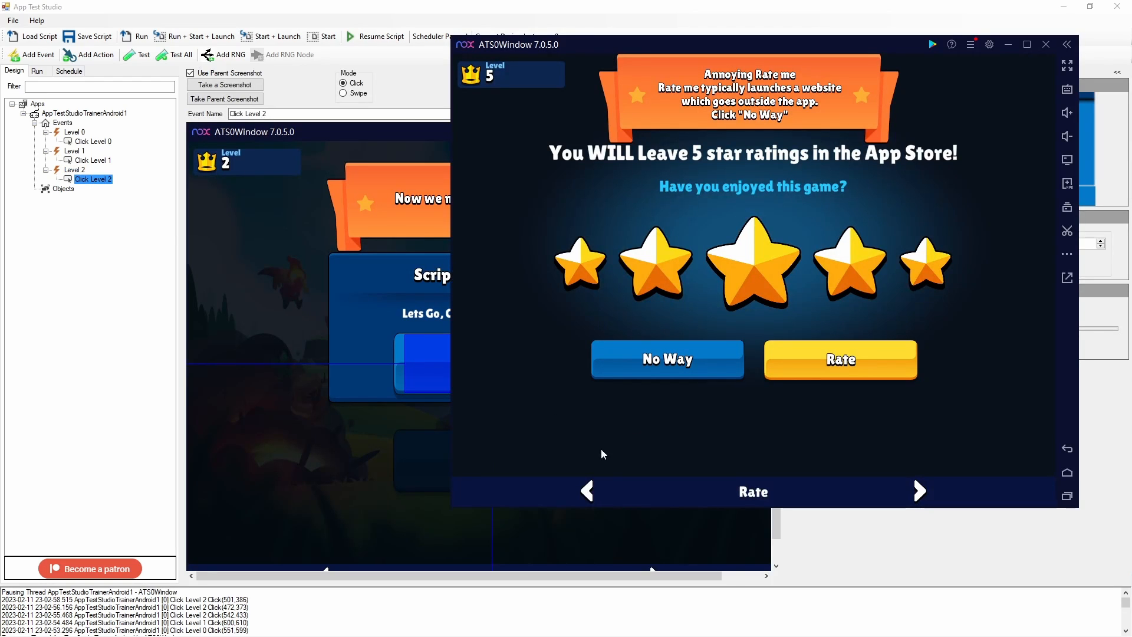
pyautogui.click(589, 495)
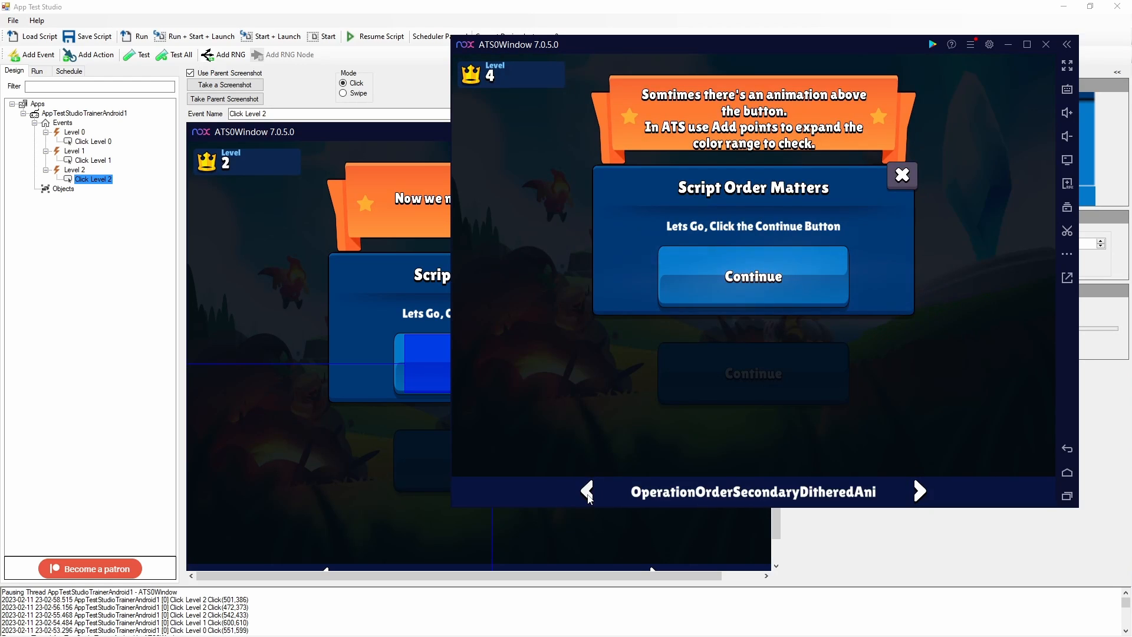
pyautogui.click(589, 496)
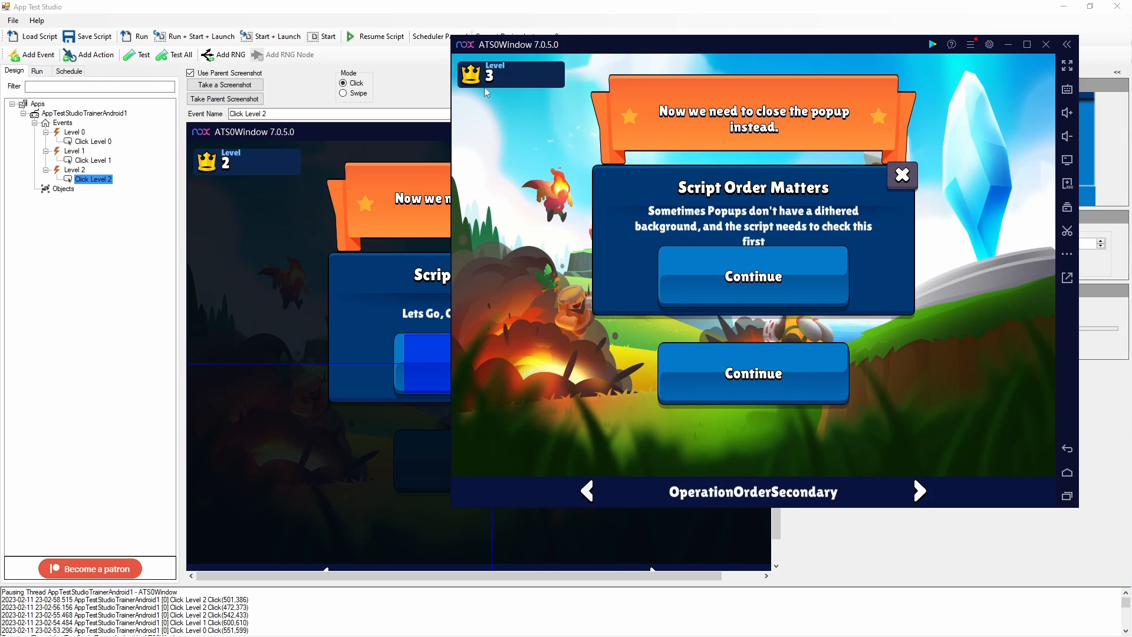
# Test the Level 2 event's color points against the current emulator screen and examine the results
pyautogui.click(399, 82)
pyautogui.click(75, 170)
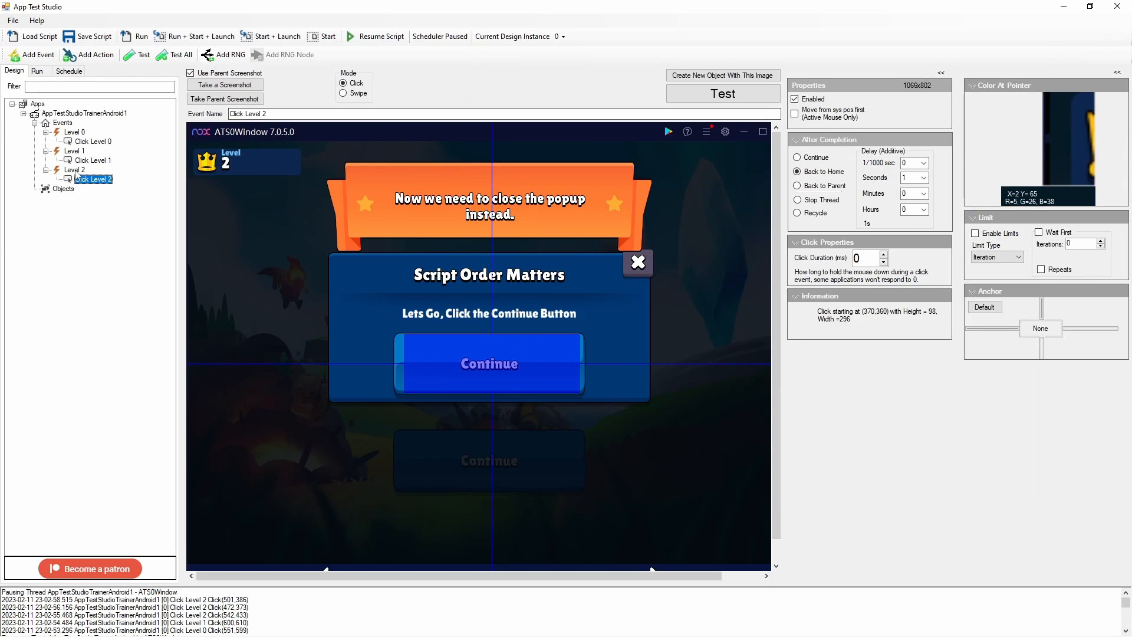
pyautogui.click(723, 94)
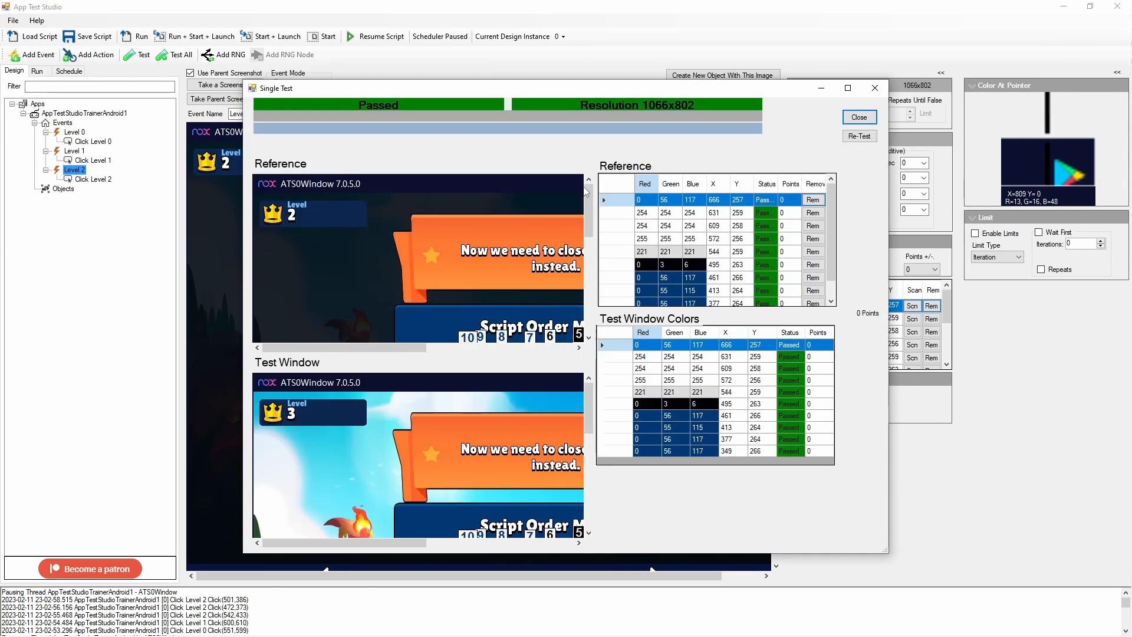
pyautogui.click(848, 88)
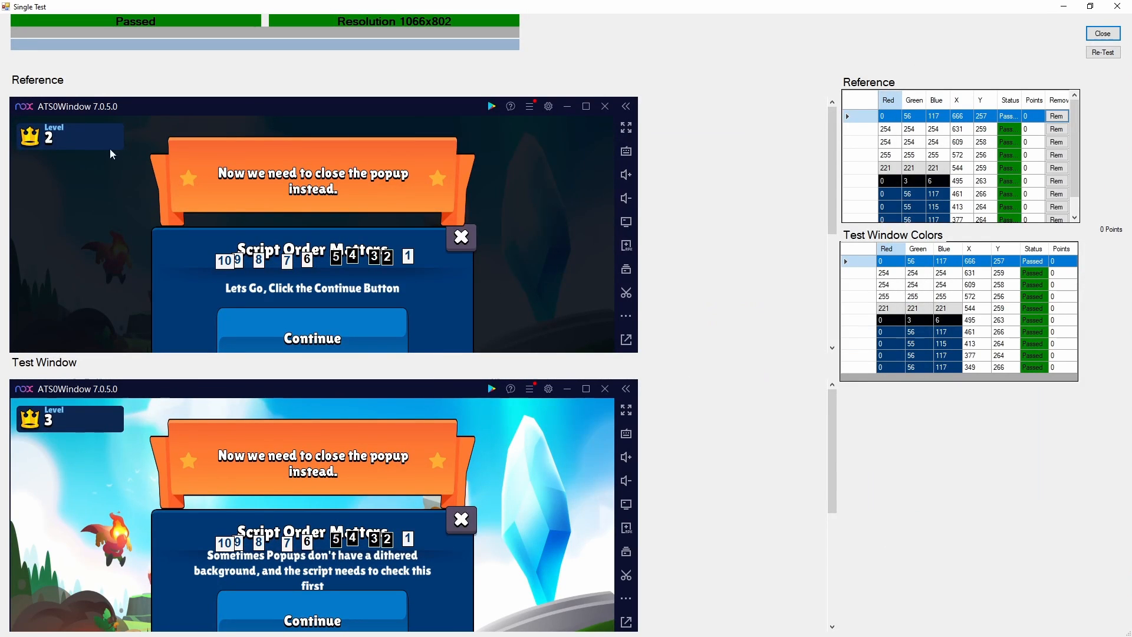
pyautogui.hotkey('ctrl', '2')
pyautogui.moveTo(401, 228); pyautogui.dragTo(423, 292)
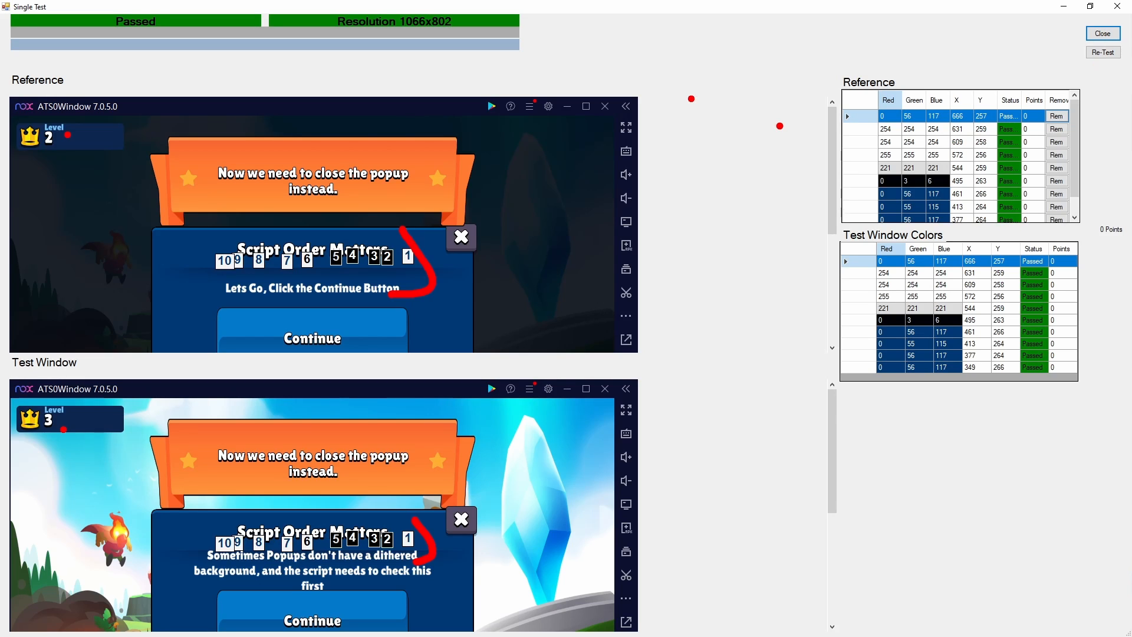
pyautogui.press('Escape')
pyautogui.click(1103, 33)
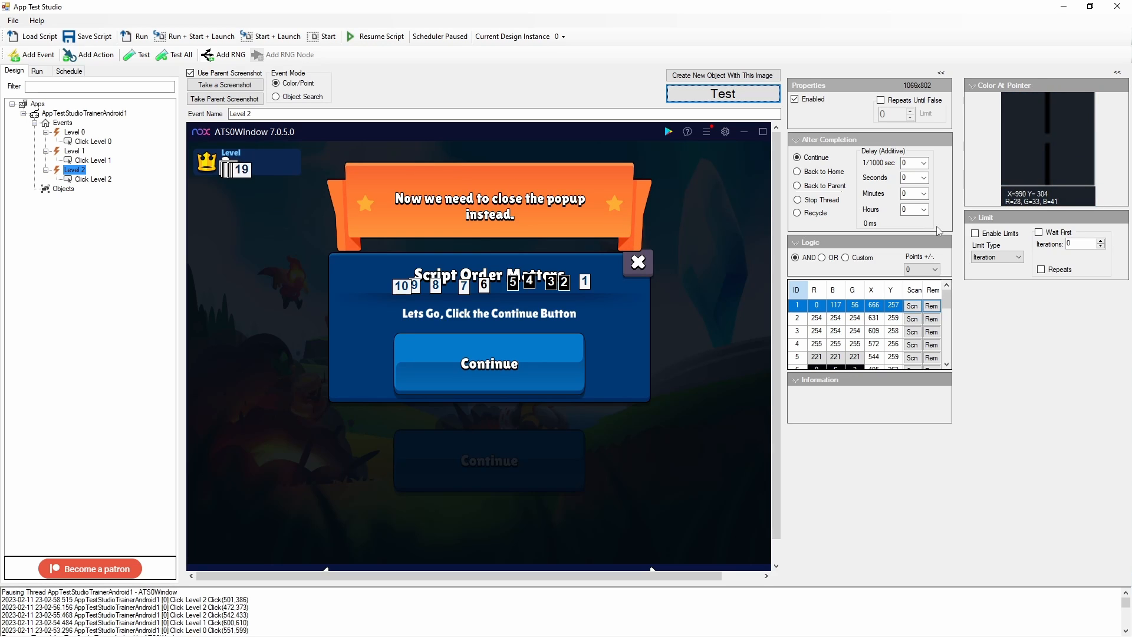
# Retest the Level 2 event on the emulator screen, stepping the game back a level between tests
pyautogui.click(706, 95)
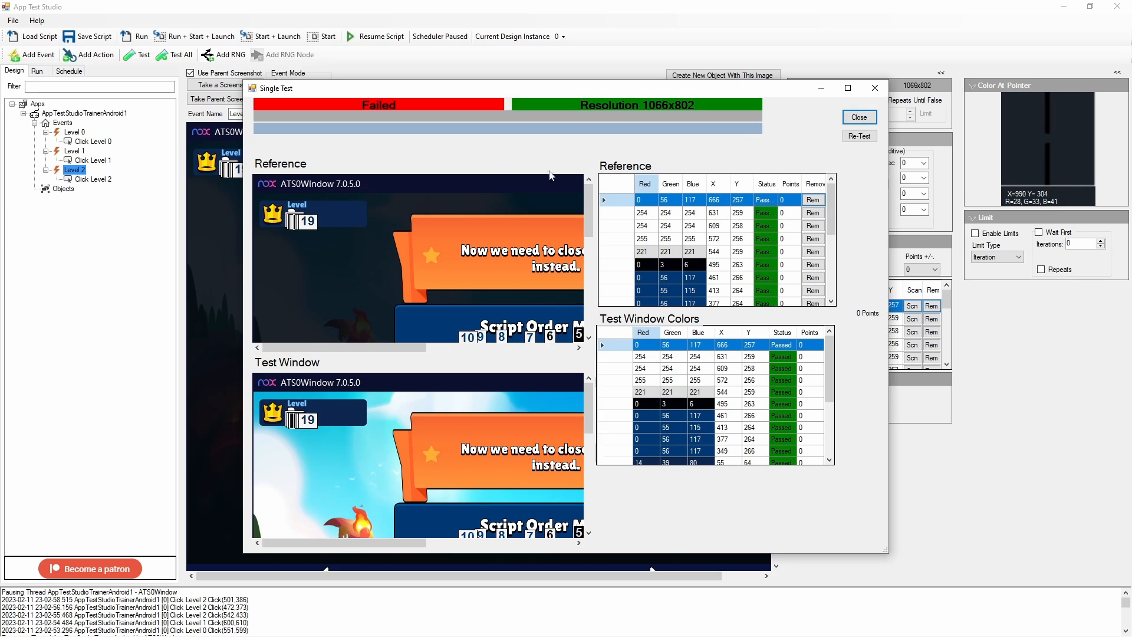
pyautogui.click(859, 117)
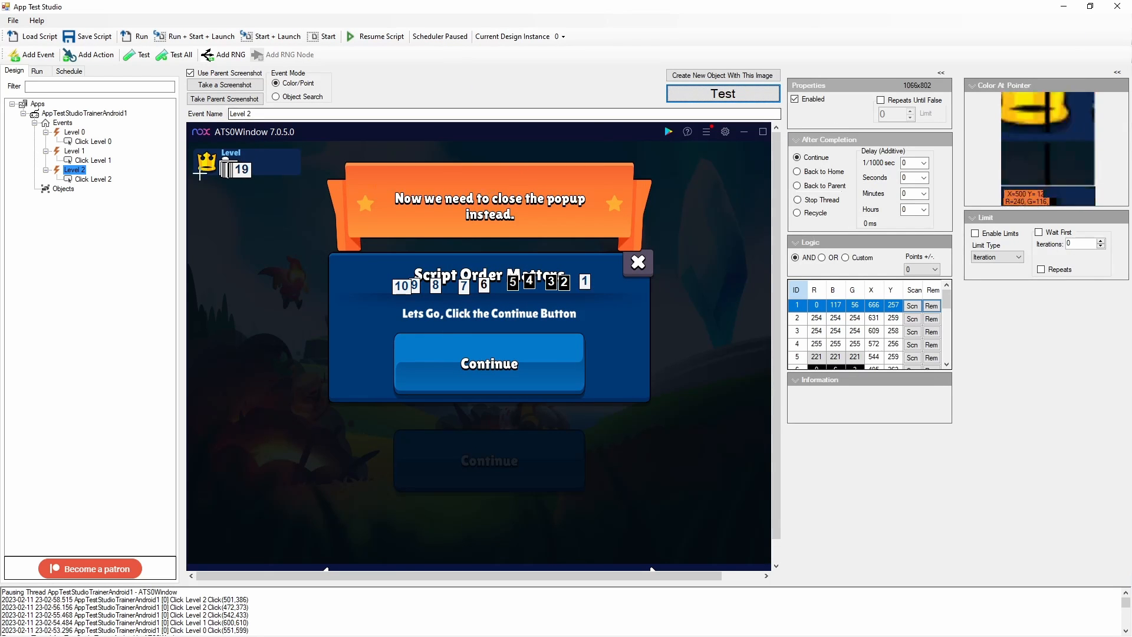
pyautogui.hotkey('alt', 'Tab')
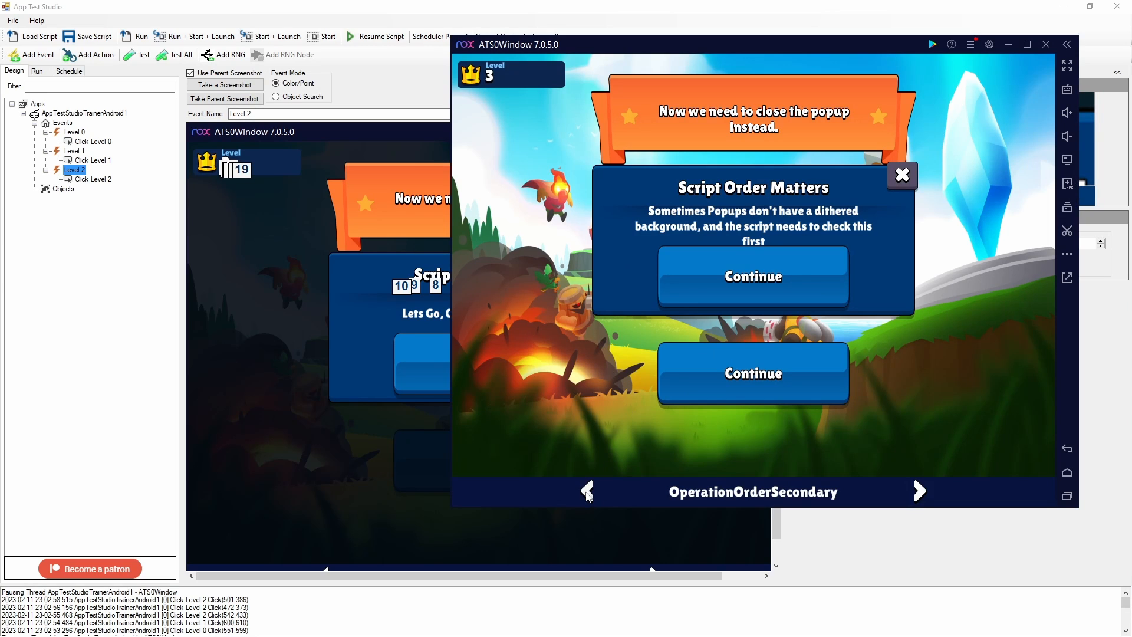
pyautogui.click(588, 493)
pyautogui.hotkey('alt', 'Tab')
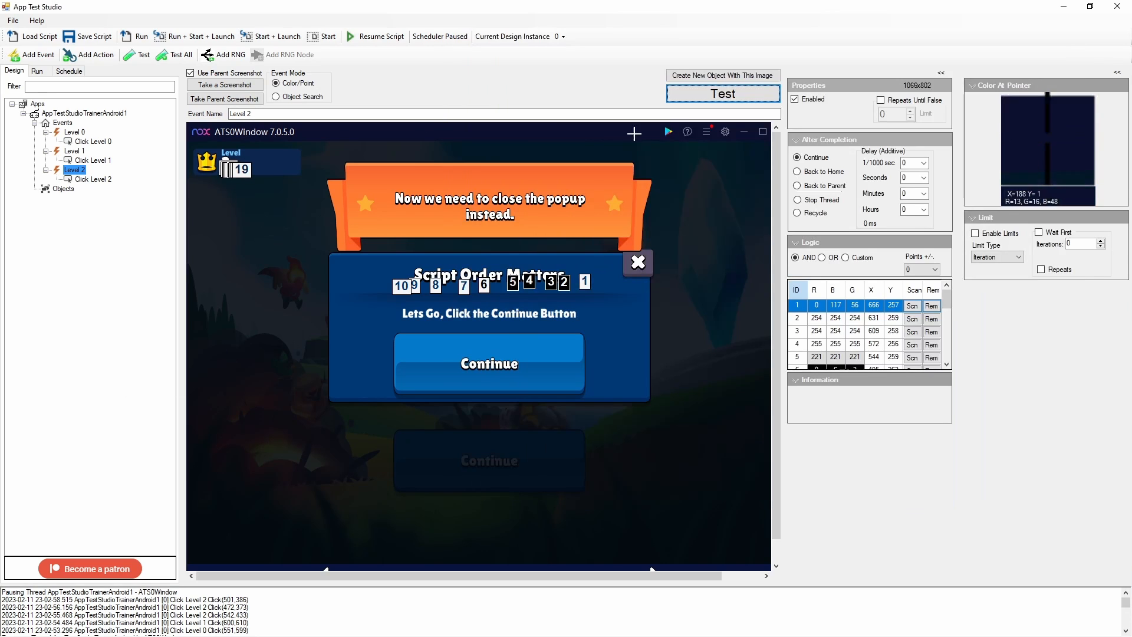
pyautogui.click(742, 98)
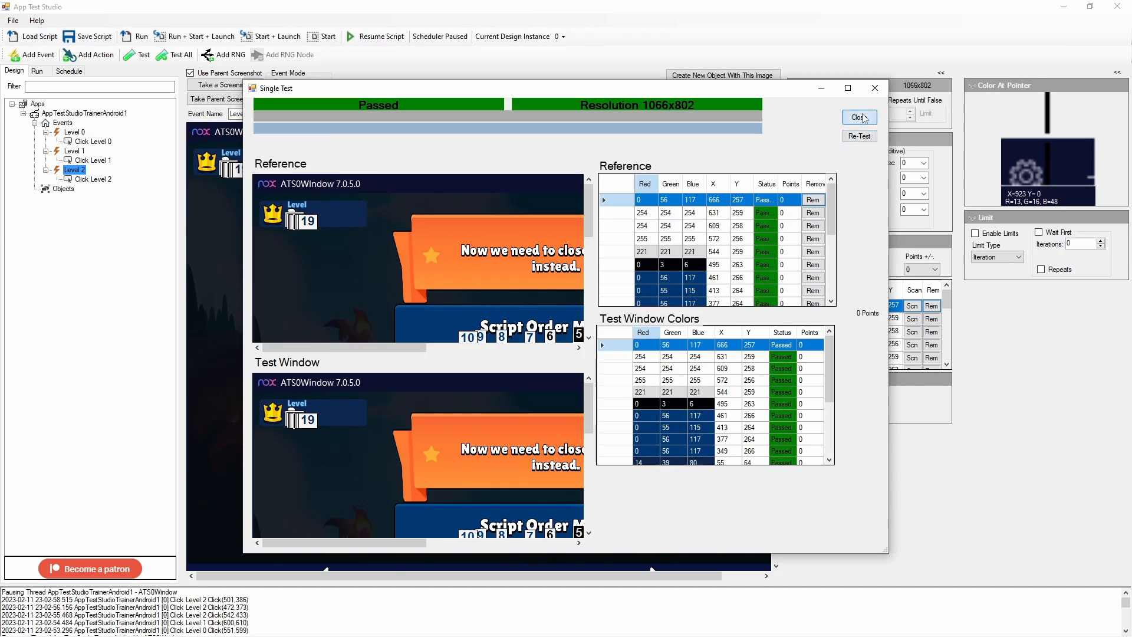
pyautogui.click(859, 117)
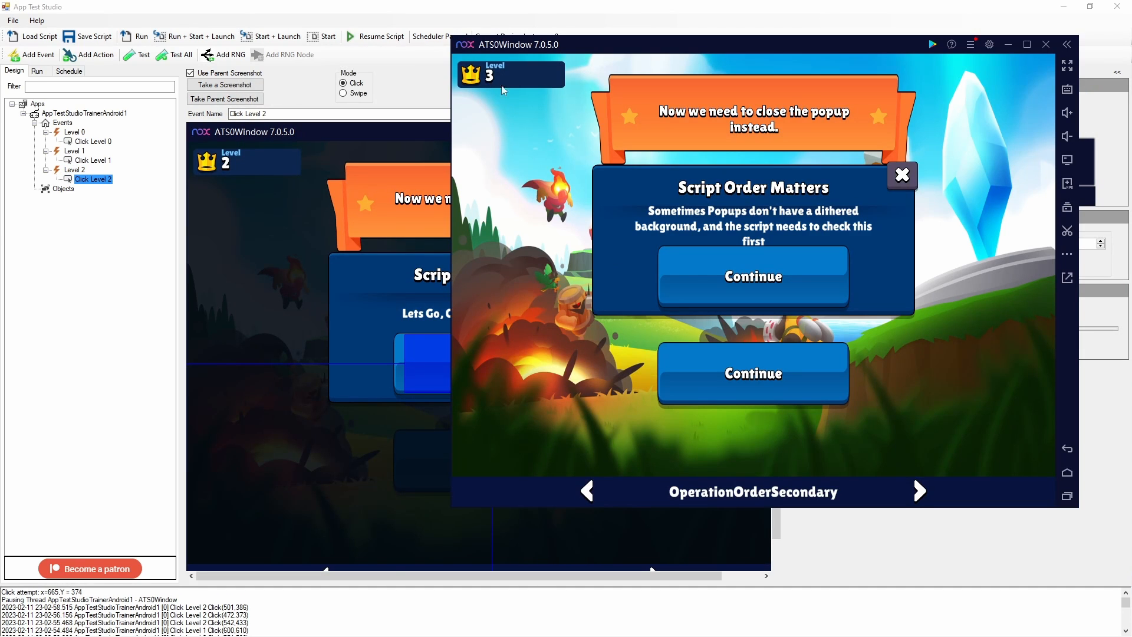
# Add a new event from the current Level 3 screen and name it Level 3
pyautogui.rightClick(63, 123)
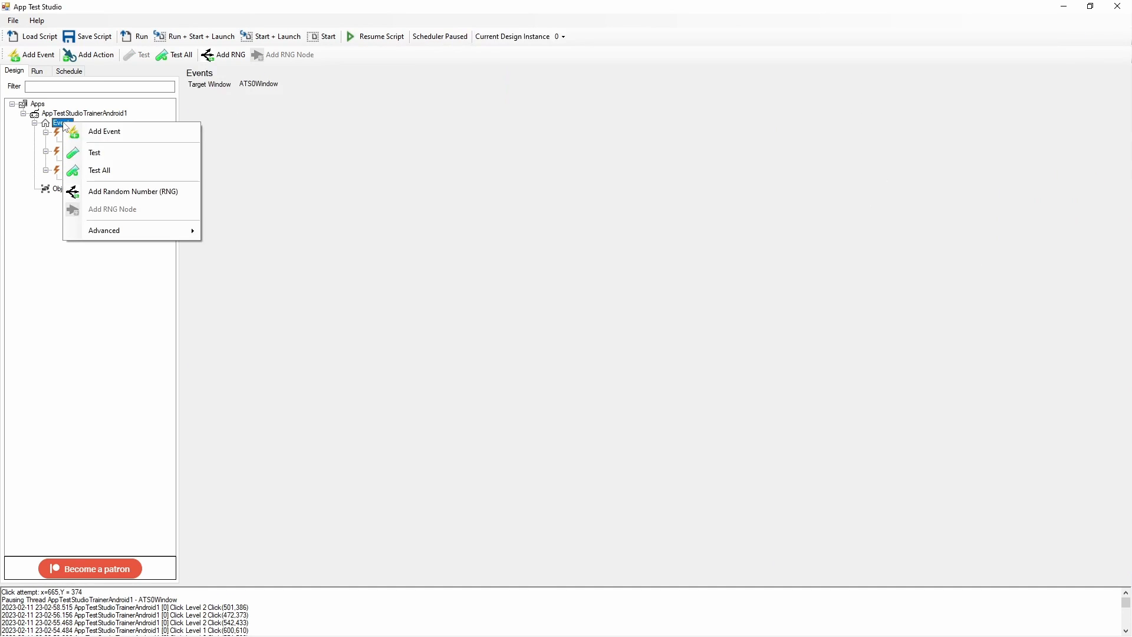
pyautogui.click(92, 132)
pyautogui.write('Level 3')
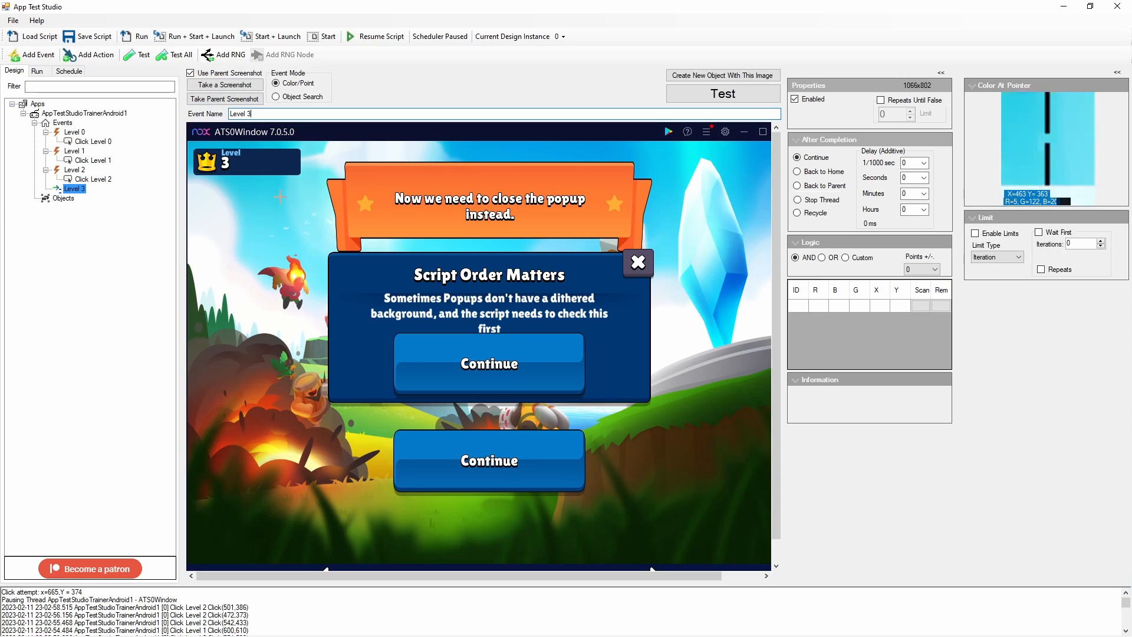
# Add eight color points on the level number digit of the Level 3 screenshot
pyautogui.click(218, 154)
pyautogui.click(220, 154)
pyautogui.click(221, 158)
pyautogui.click(223, 161)
pyautogui.click(225, 162)
pyautogui.click(226, 164)
pyautogui.click(228, 164)
pyautogui.click(230, 166)
# Add a click action to Level 3 over the popup's Continue button and run the script
pyautogui.rightClick(85, 189)
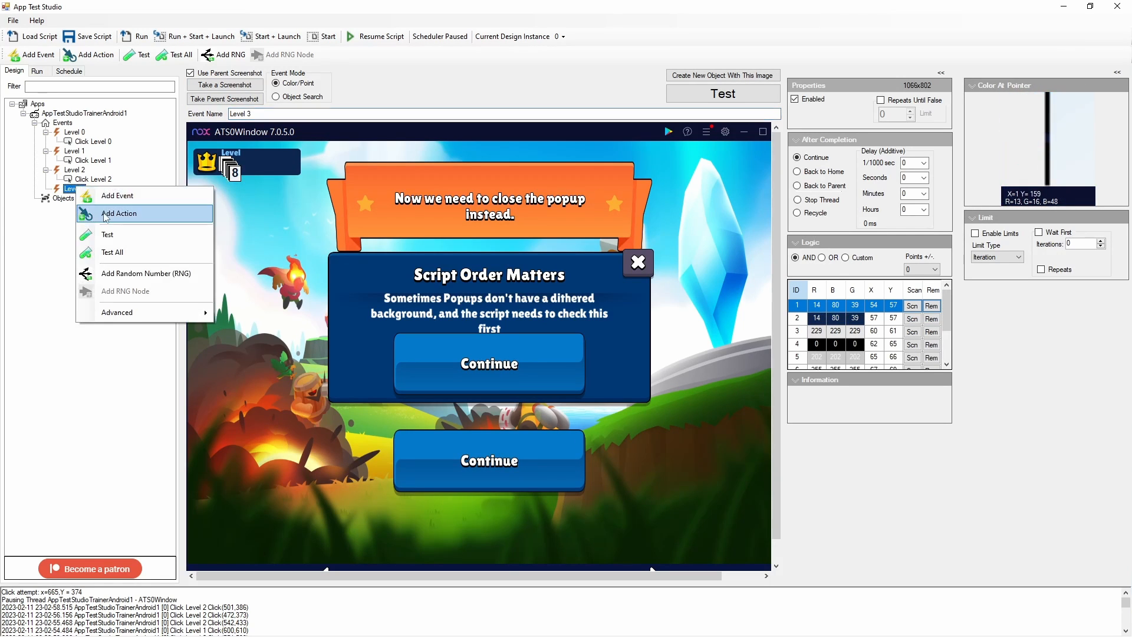
pyautogui.click(112, 227)
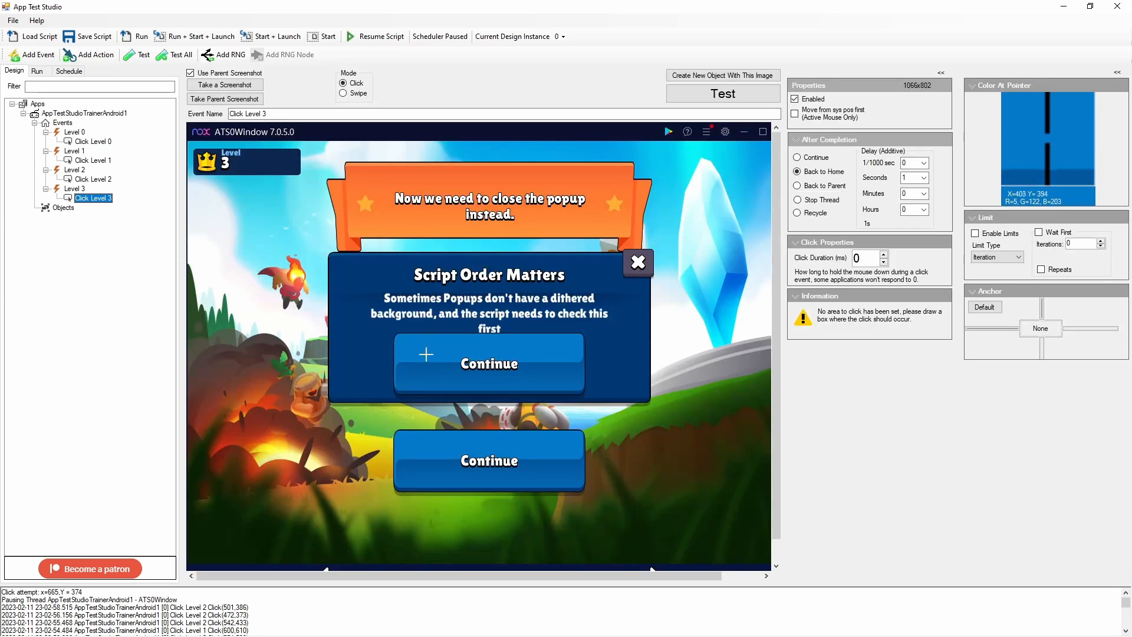
pyautogui.moveTo(409, 341); pyautogui.dragTo(566, 380)
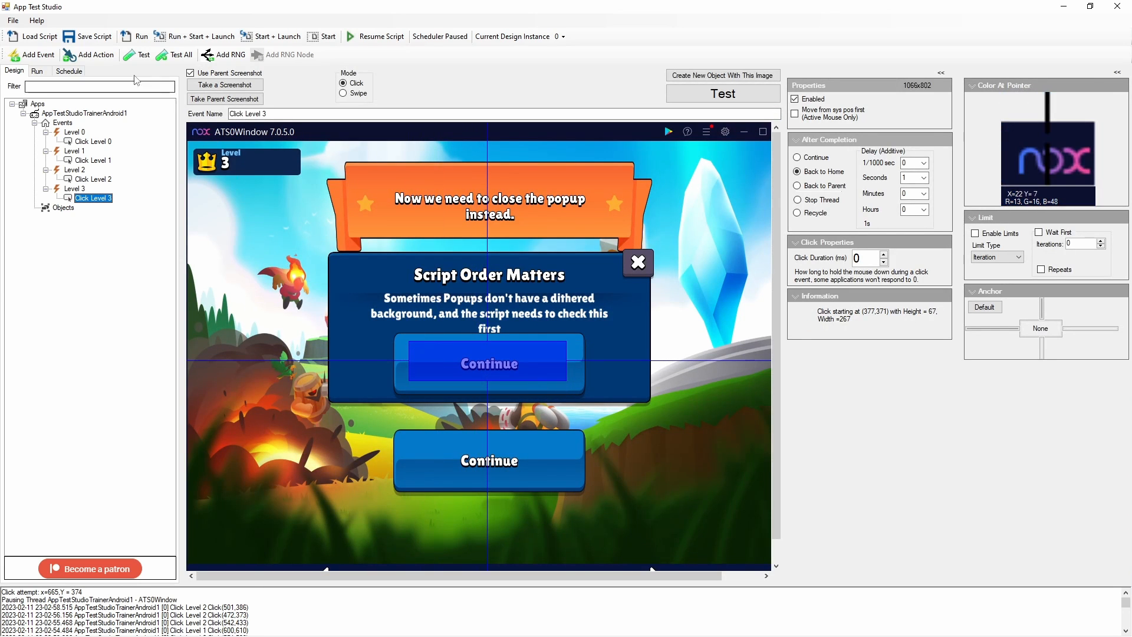
pyautogui.click(139, 38)
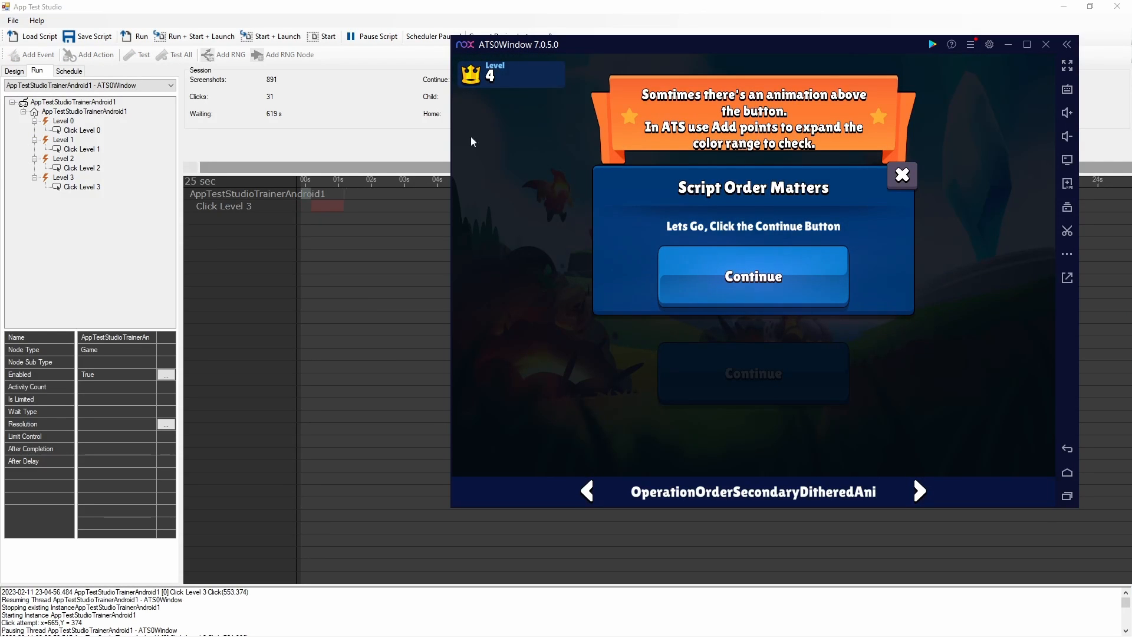
pyautogui.click(60, 89)
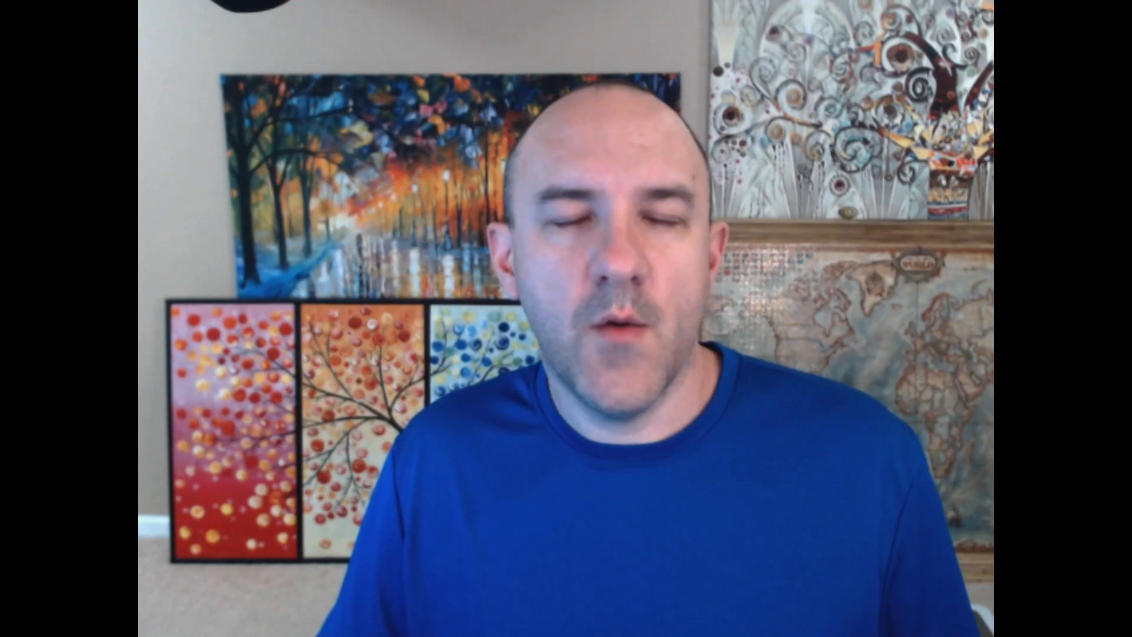